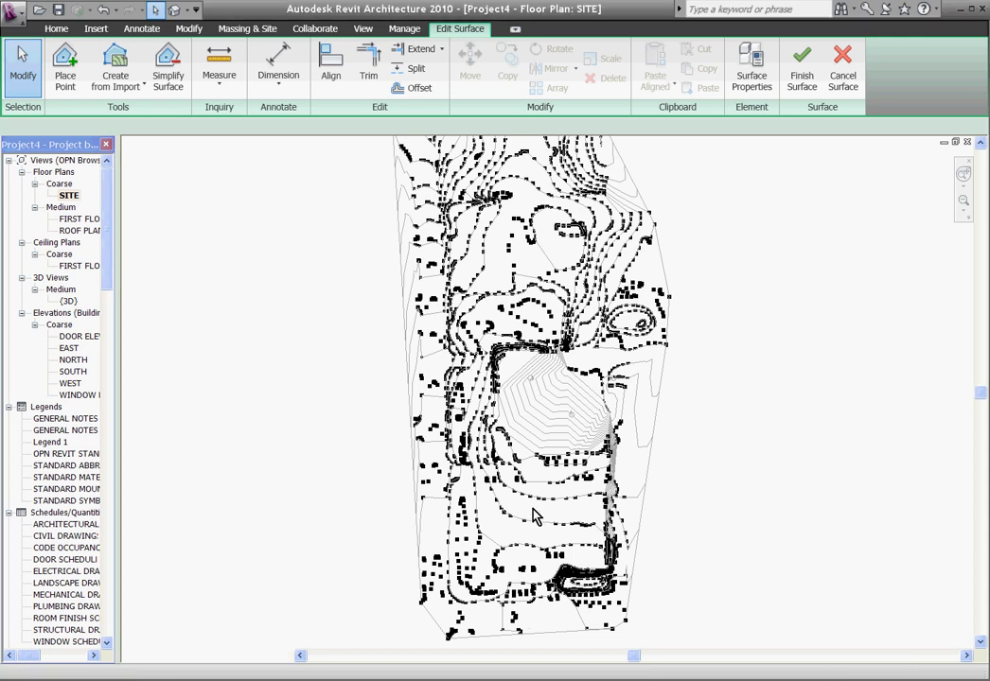
Move one interior point of the 958' contour a short distance to the northeast, off its original line.
scroll(533, 515, "up", 5)
scroll(531, 513, "up", 2)
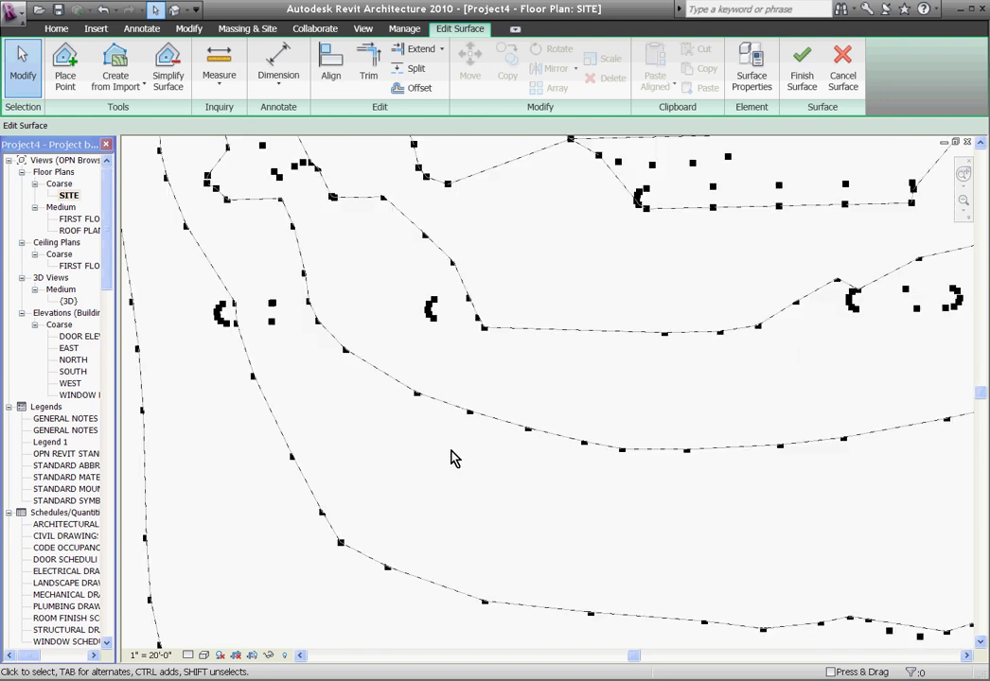
left_click(417, 393)
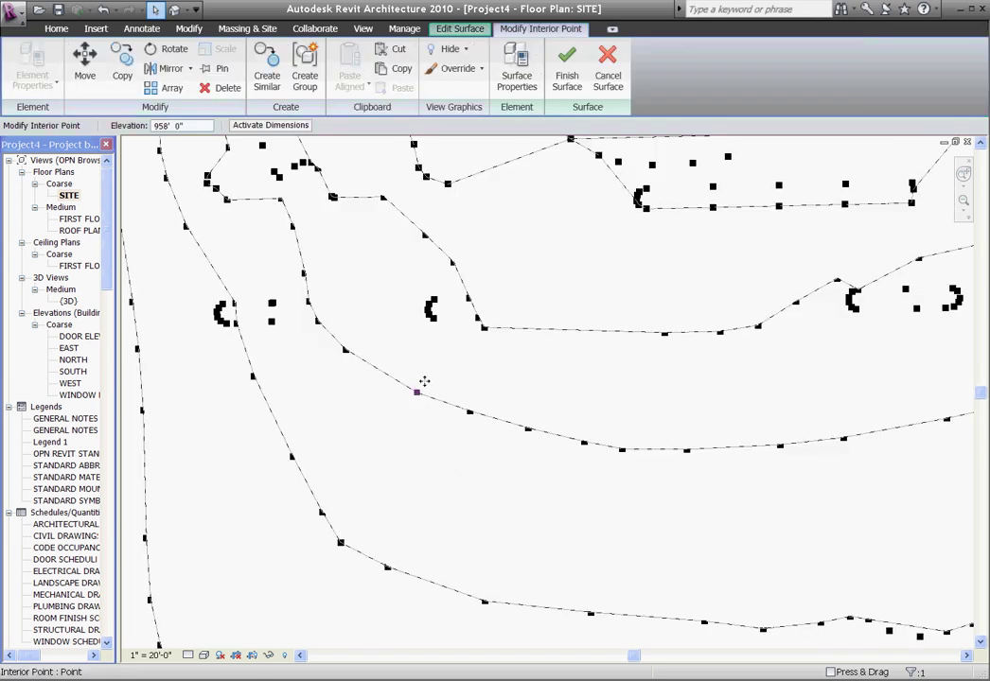
left_click_drag(417, 392, 433, 376)
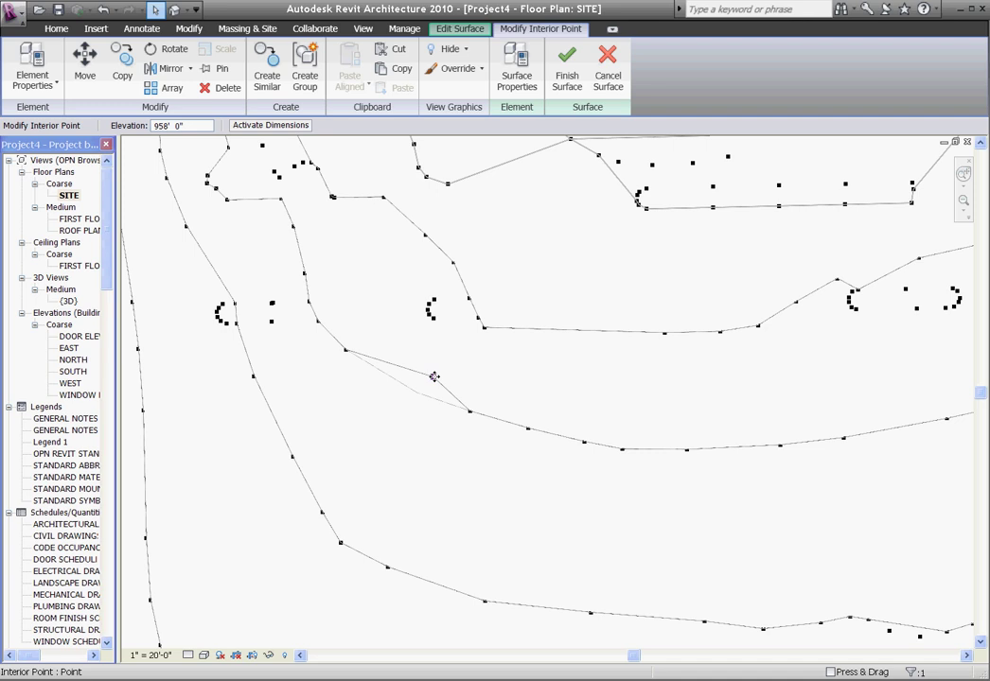
key("Delete")
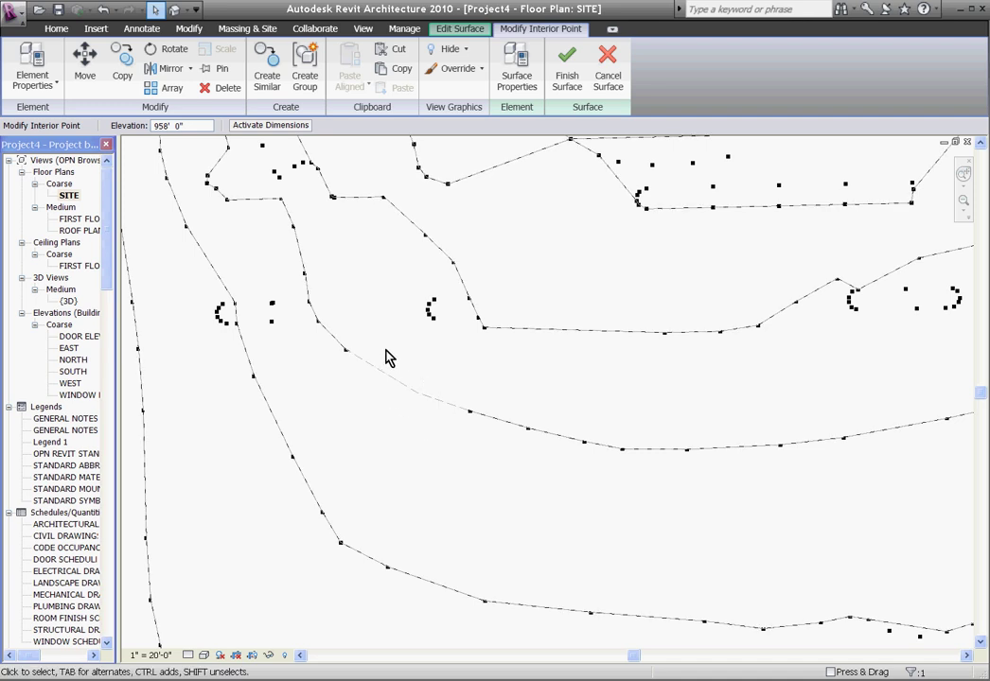
key("Escape")
scroll(378, 388, "down", 2)
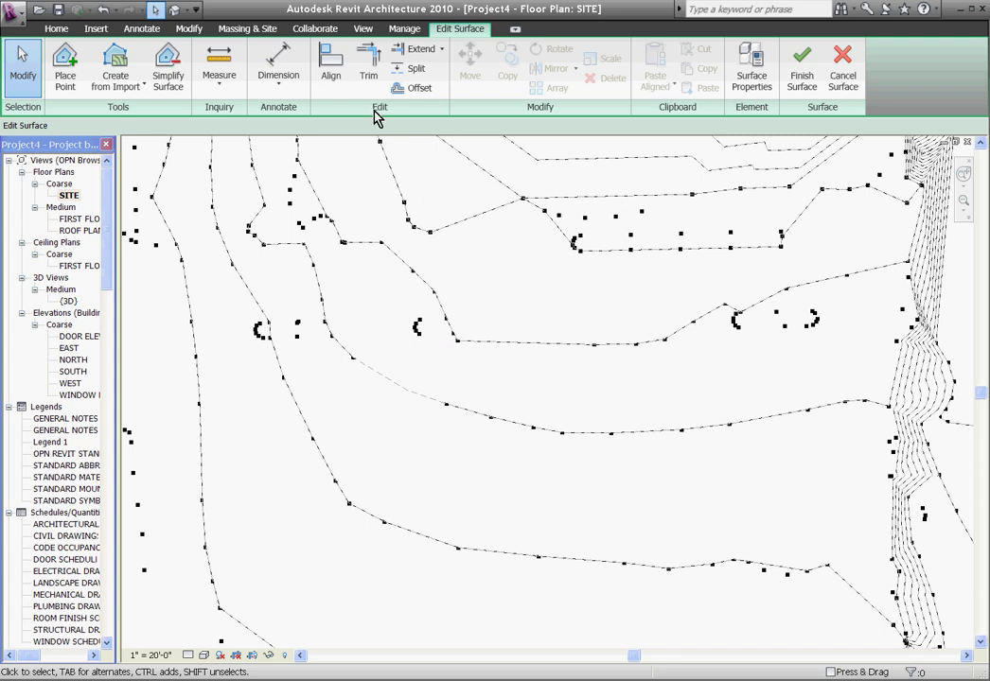
Draw a chain of model lines just north of the 958' contour, running east to the steep bank, as the first proposed contour.
left_click(57, 29)
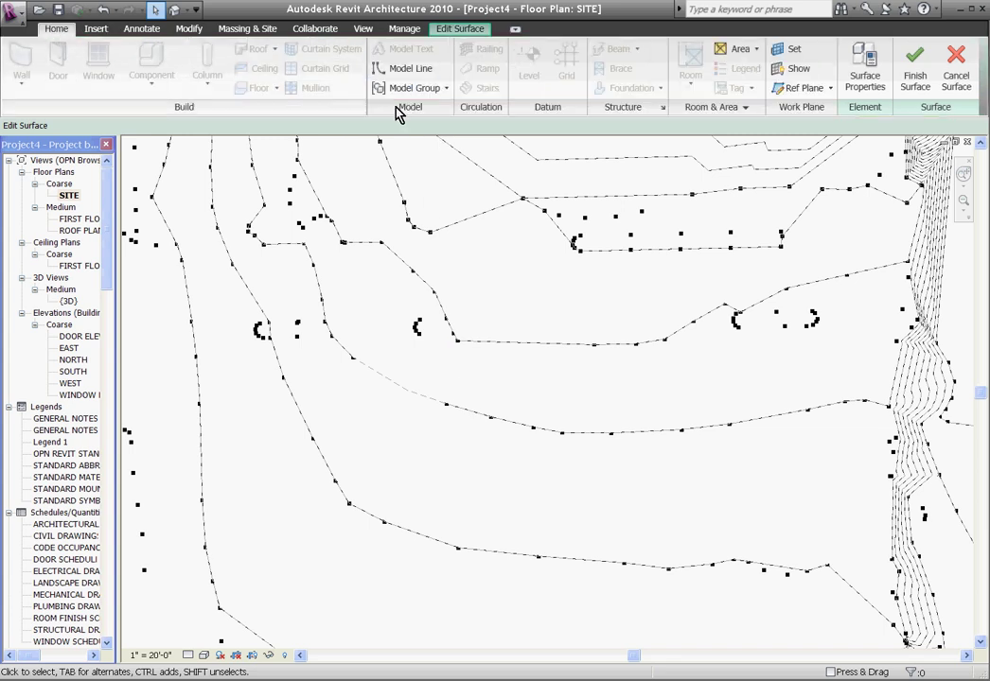
left_click(411, 70)
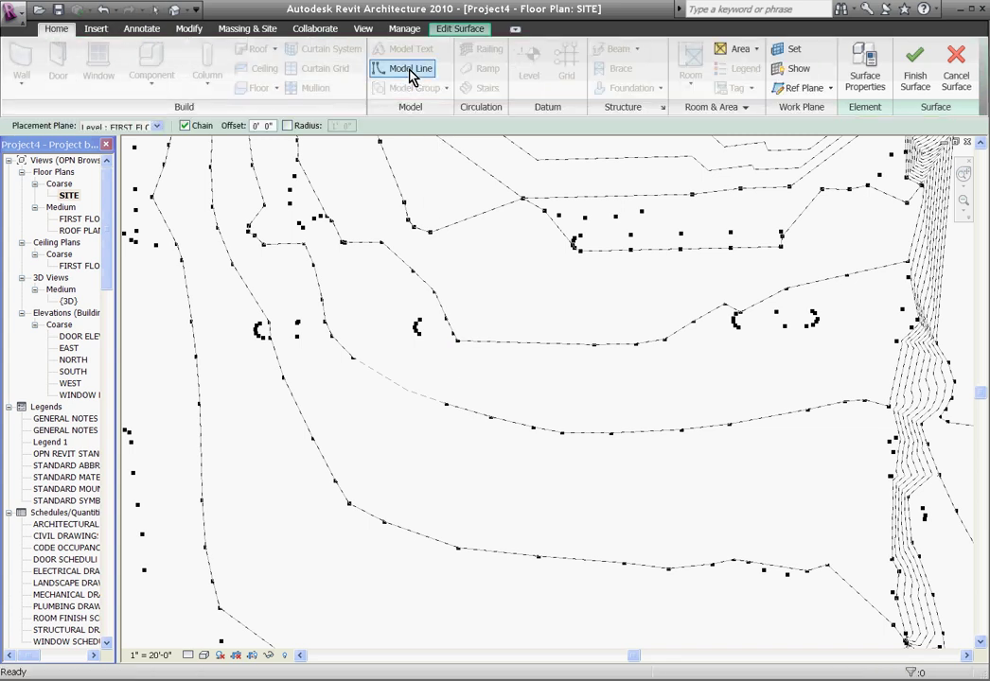
left_click(322, 277)
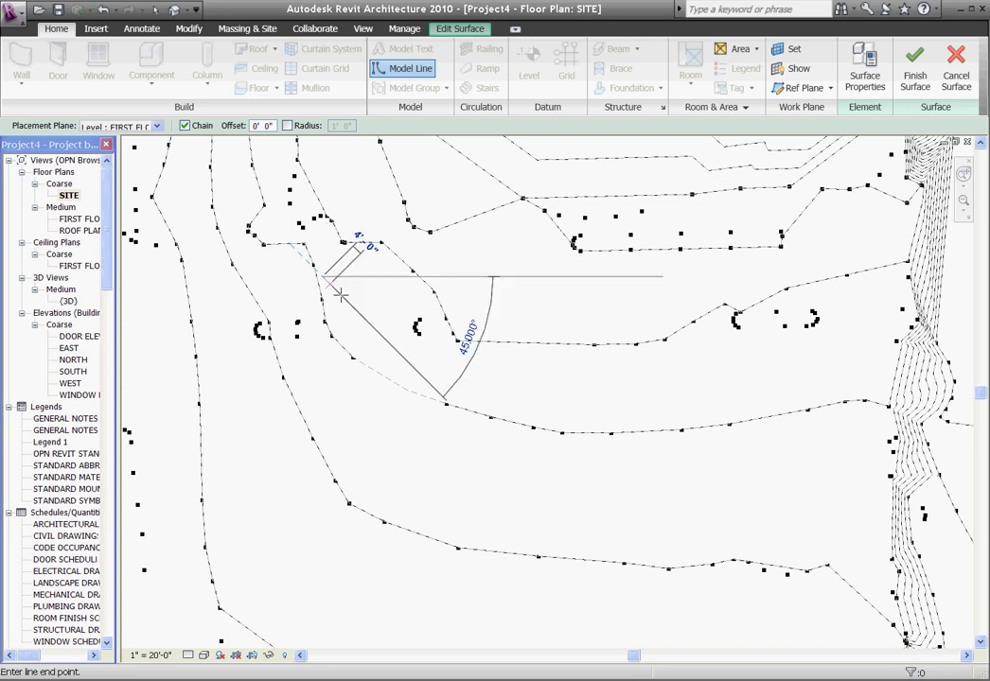
left_click(430, 364)
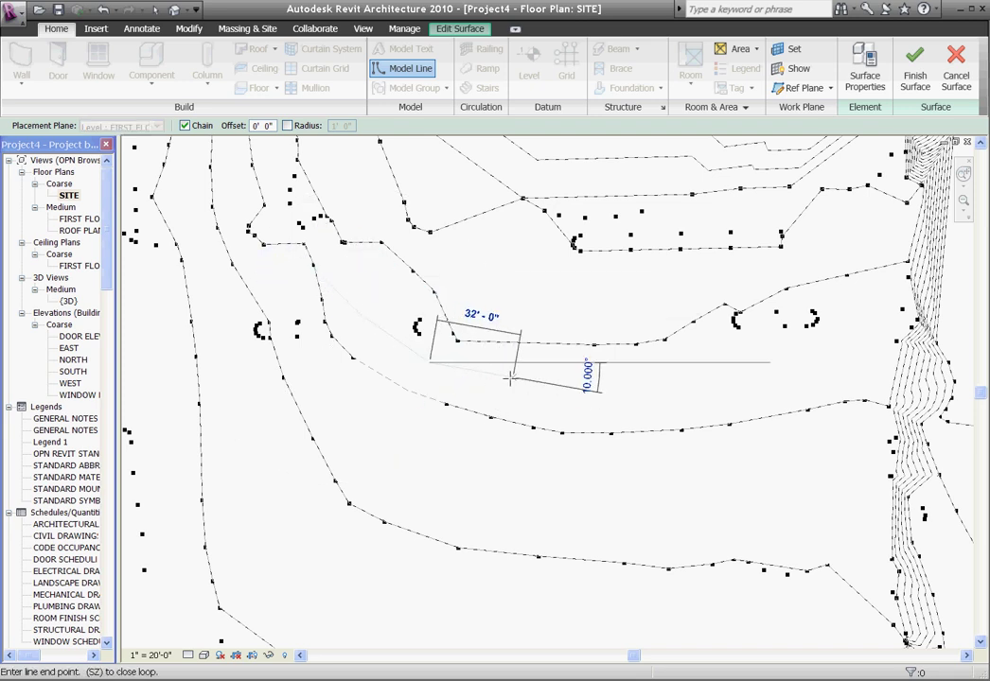
left_click(519, 381)
left_click(681, 383)
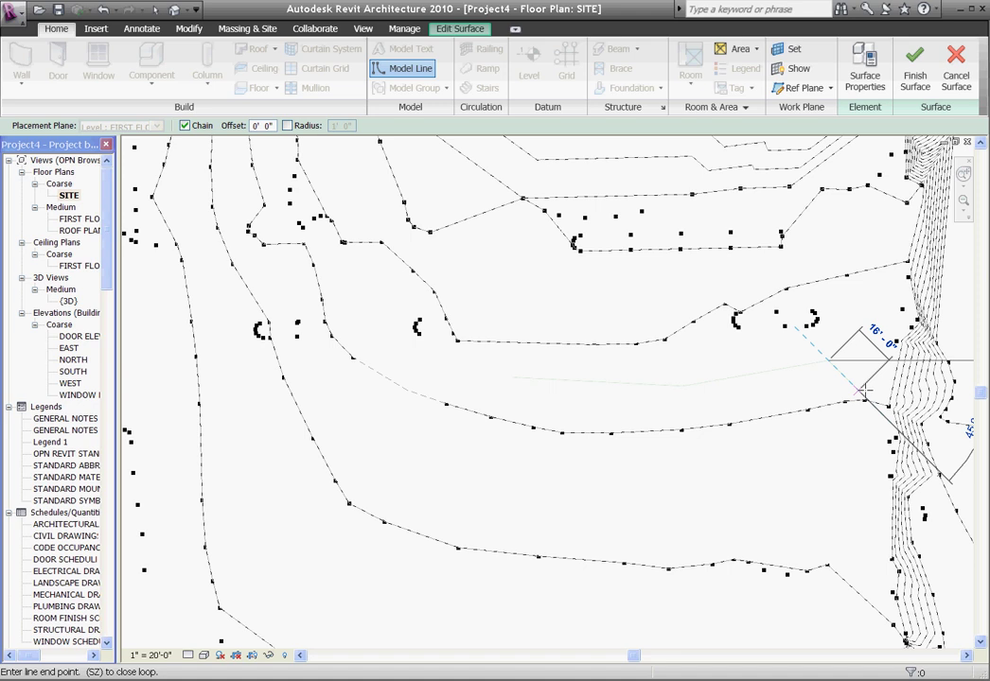
key("Escape")
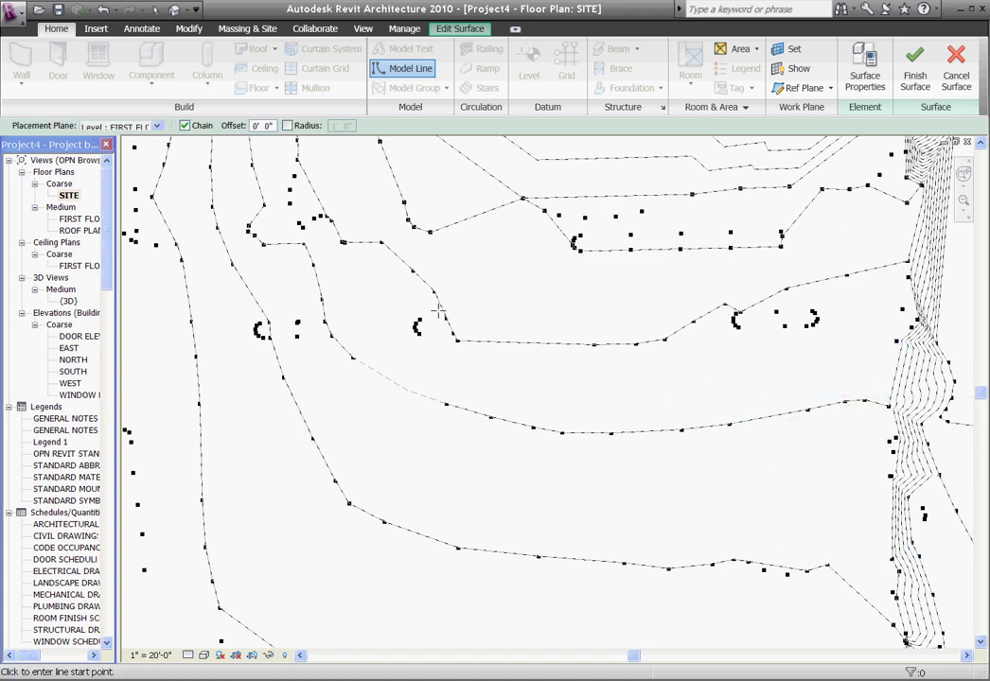
Set the site plan's visual style to Wireframe and end the line drawing.
scroll(442, 294, "down", 1)
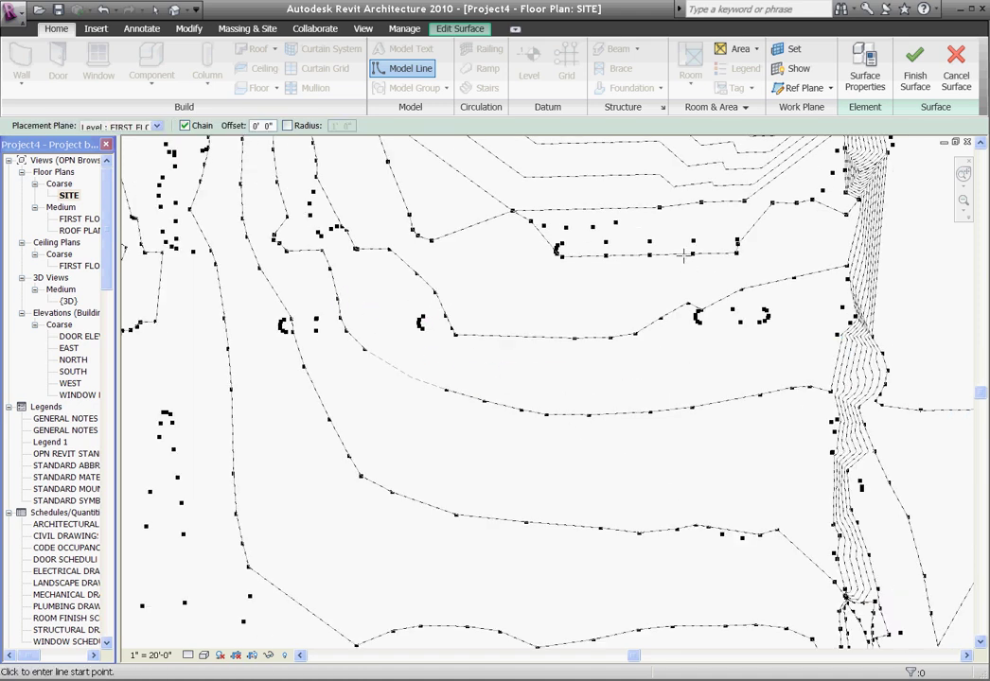
scroll(607, 248, "down", 1)
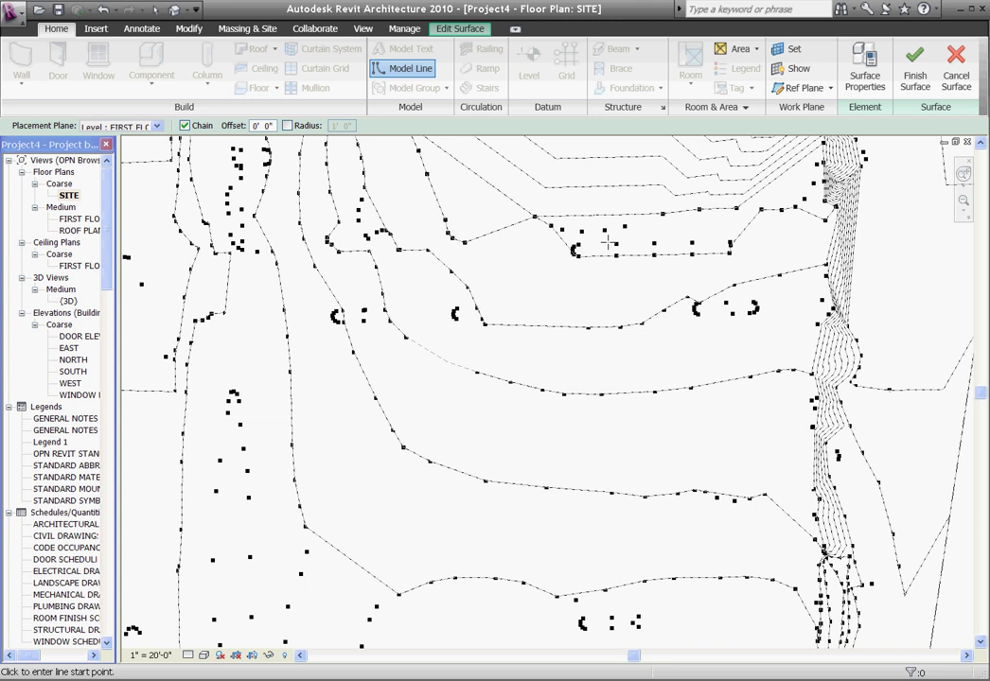
left_click(204, 655)
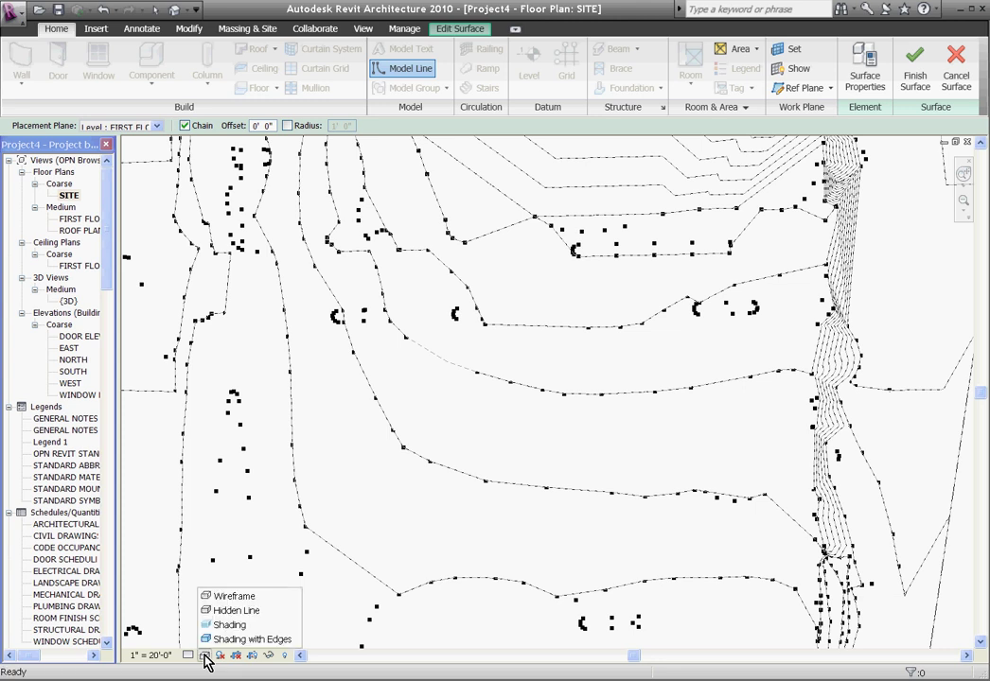
left_click(227, 595)
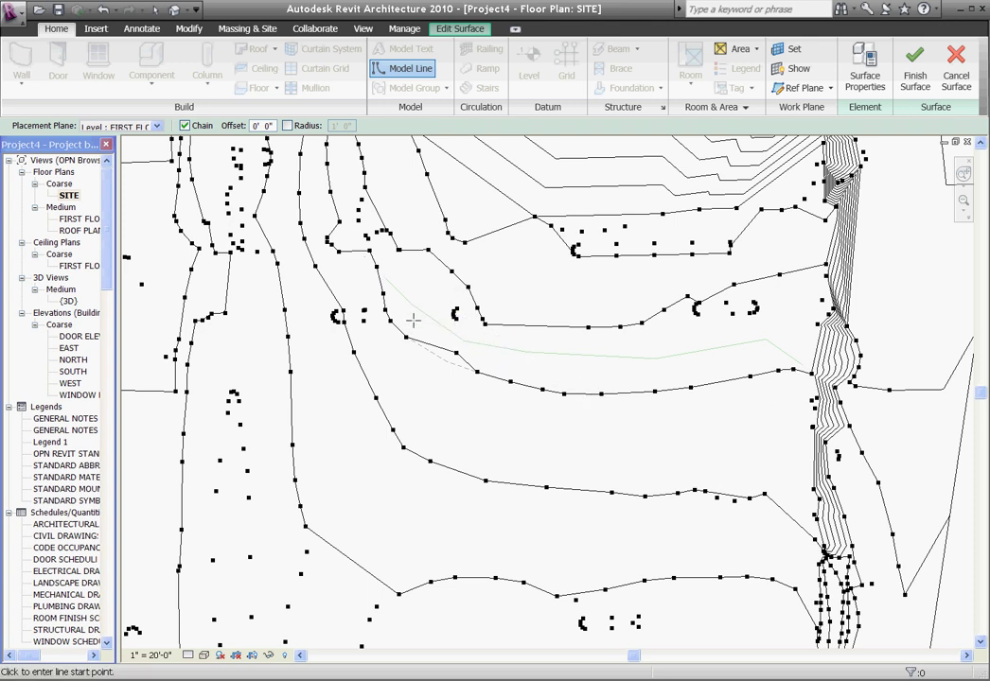
key("Escape")
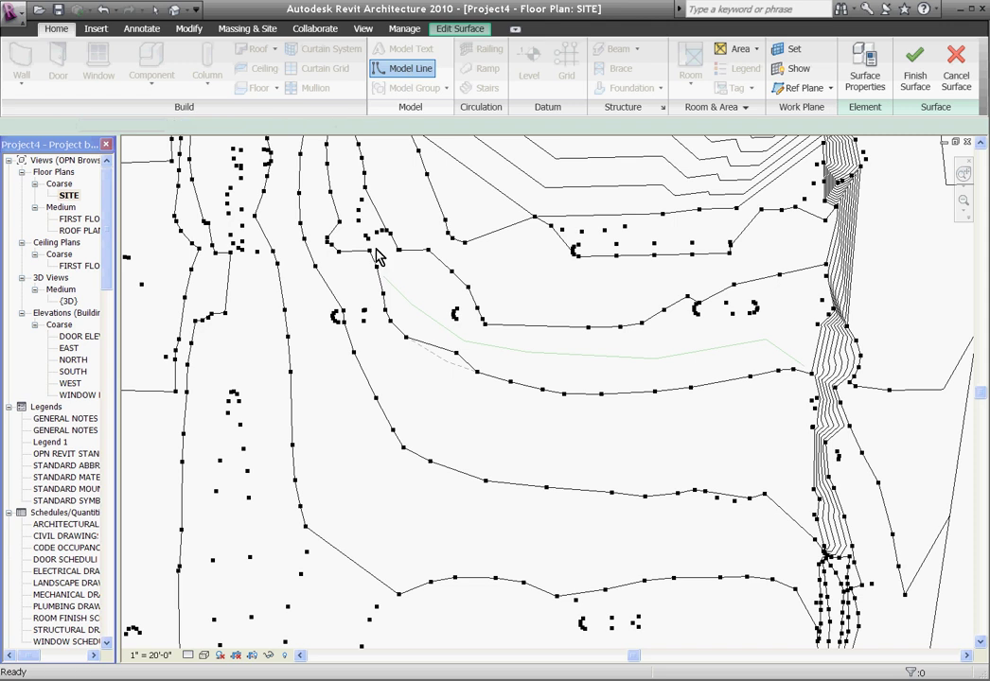
Draw a second chain of model lines between the 958' contour and the next contour south, ending near the steep bank.
key("l")
key("i")
left_click(382, 276)
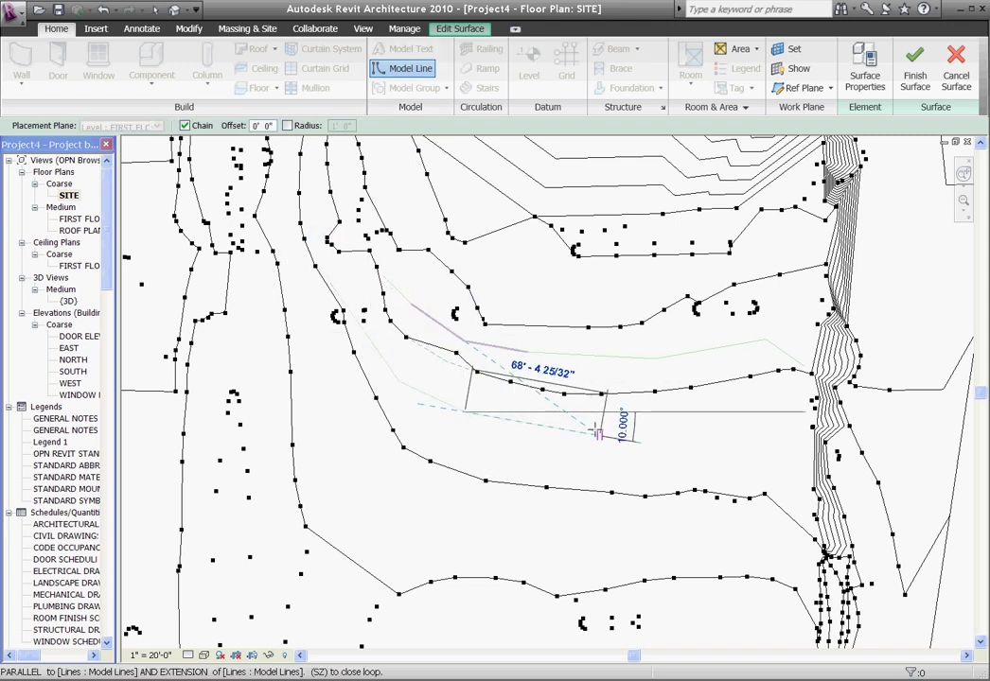
left_click(729, 414)
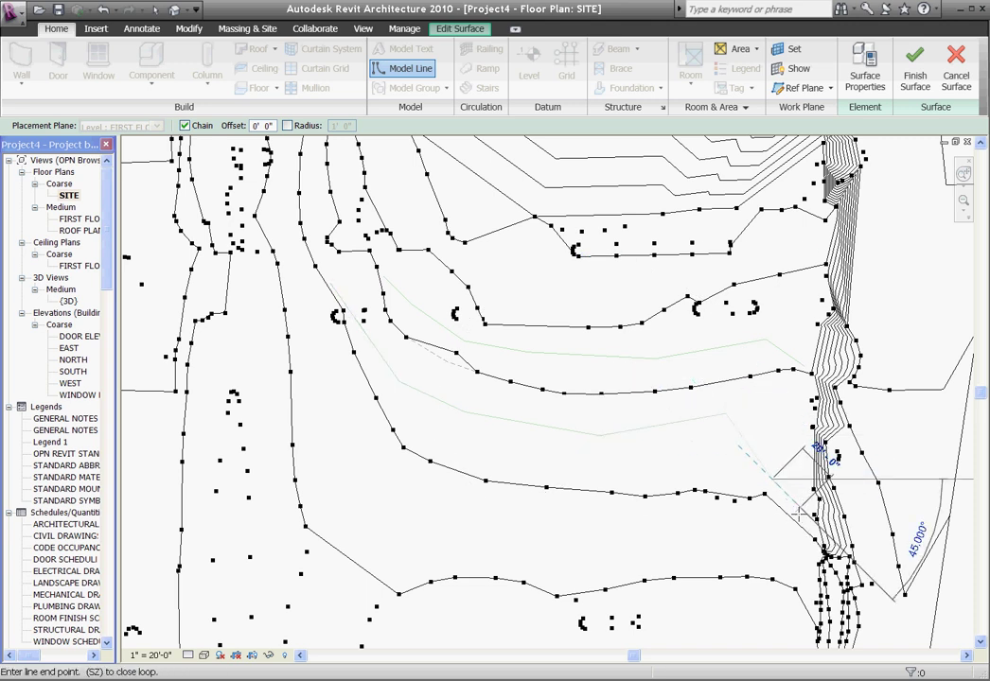
key("Escape")
key("Escape")
Draw a third chain of model lines down the site's west side and east below the southern contour, ending near the steep bank.
scroll(744, 310, "down", 2)
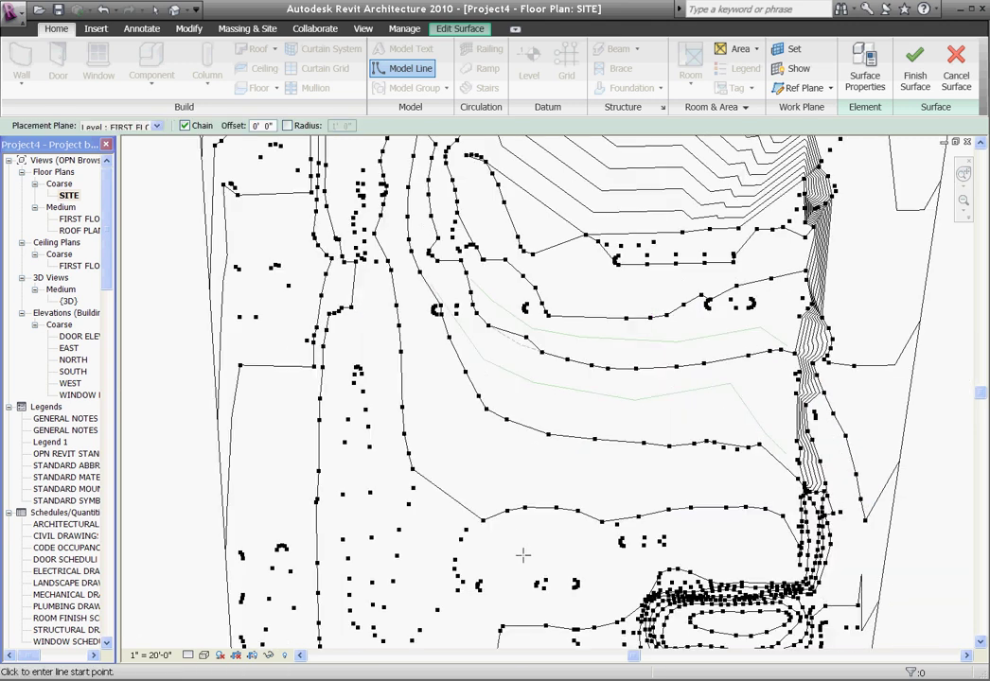
scroll(391, 483, "up", 1)
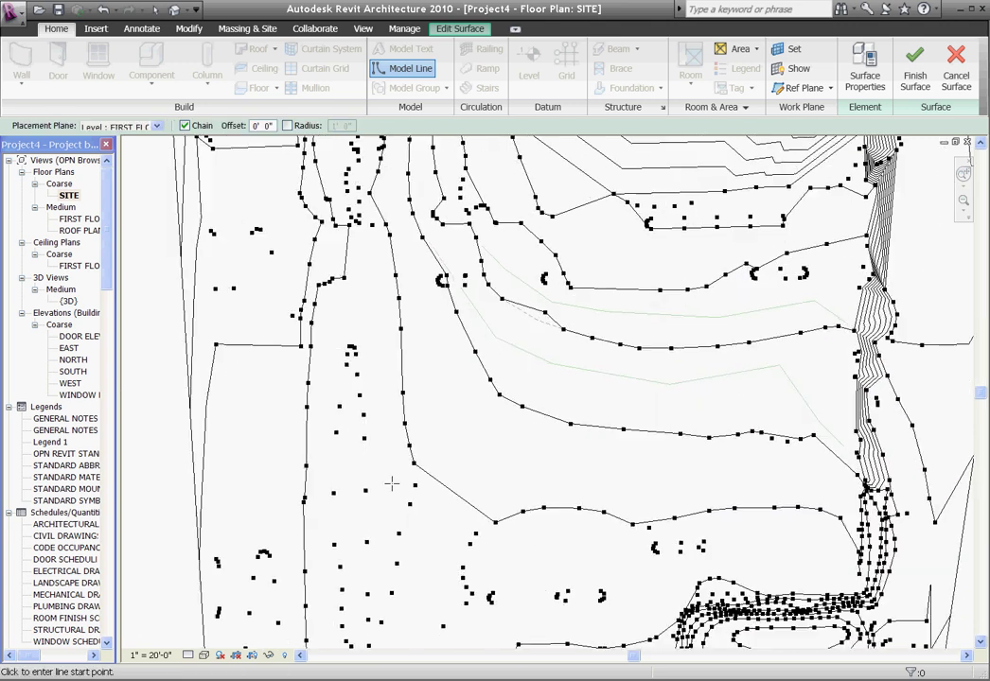
left_click(394, 312)
left_click(364, 471)
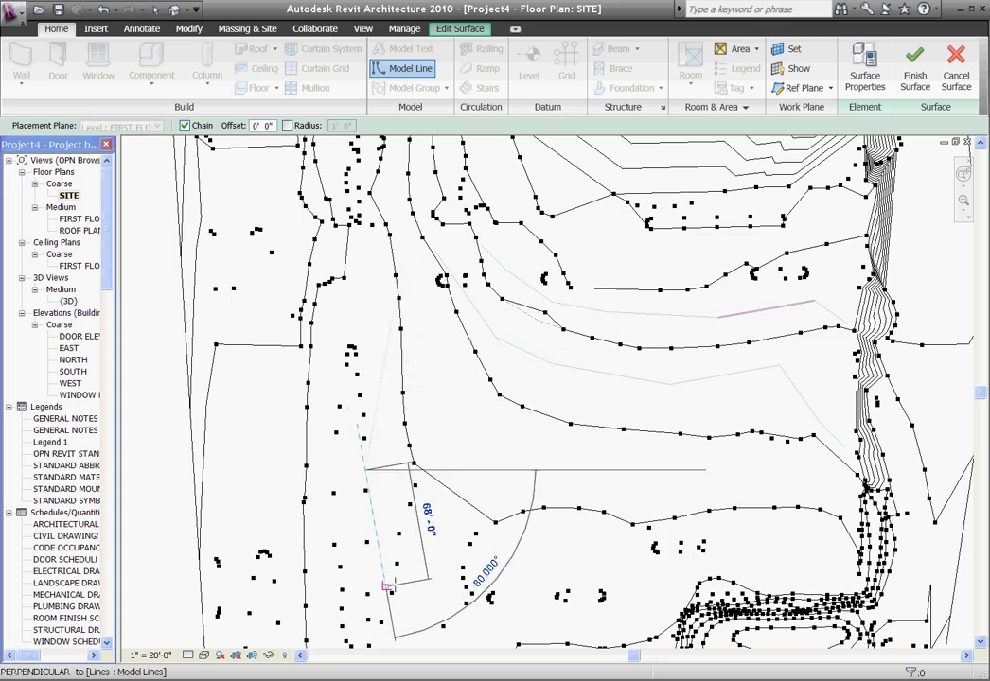
left_click(407, 579)
left_click(553, 579)
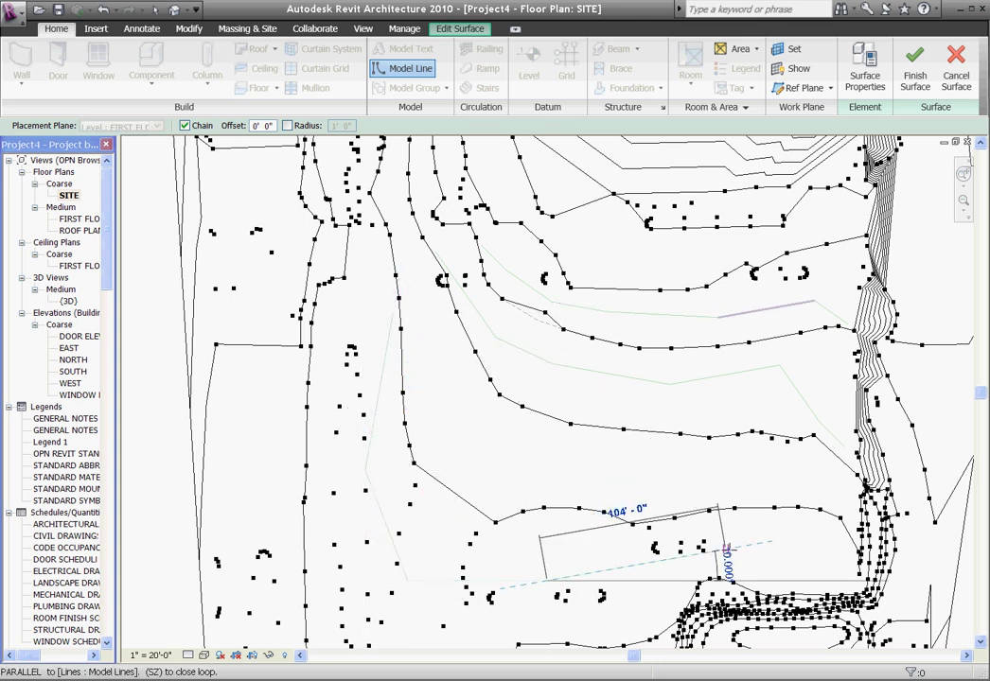
left_click(733, 548)
left_click(842, 548)
key("Escape")
key("Escape")
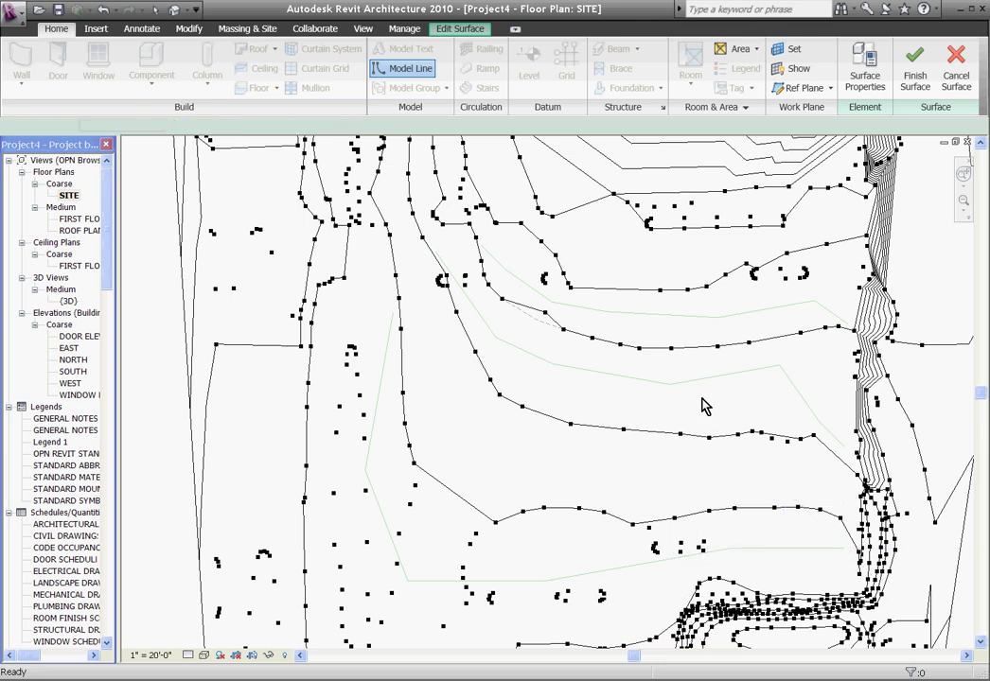
Check the elevation of an existing interior point on the contour beside the first proposed line.
scroll(585, 247, "up", 1)
scroll(447, 356, "down", 1)
scroll(408, 304, "up", 2)
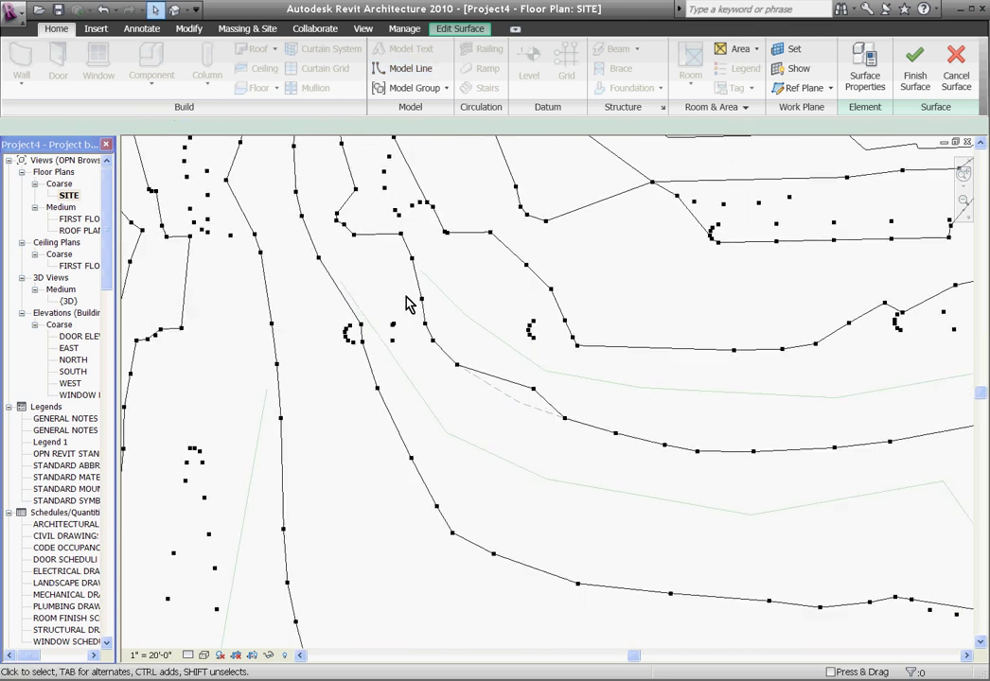
scroll(213, 295, "down", 1)
scroll(462, 308, "up", 1)
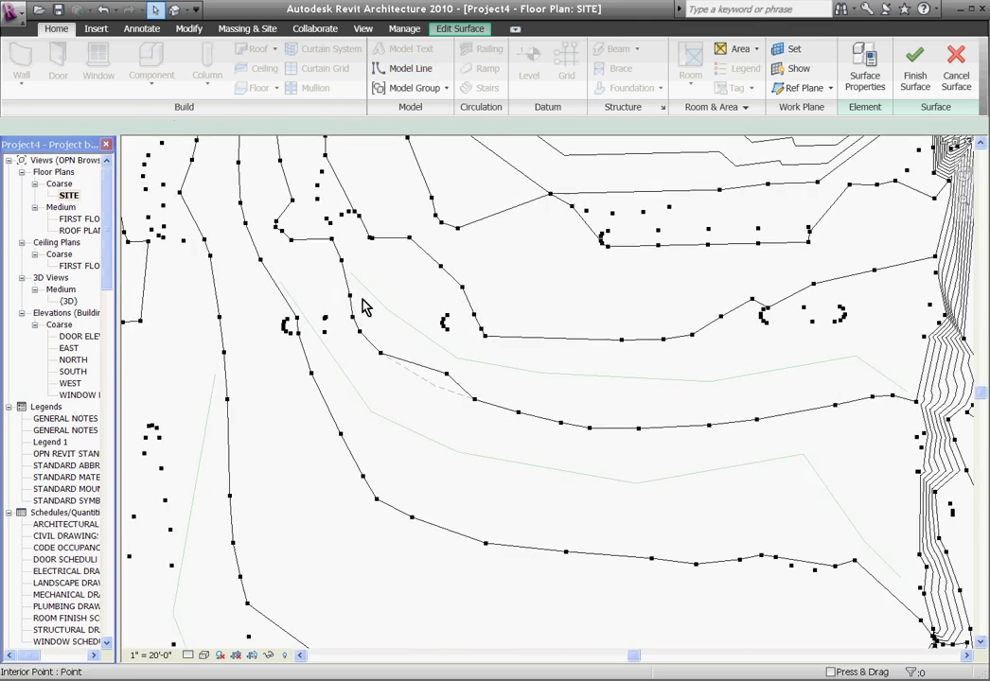
scroll(367, 303, "up", 1)
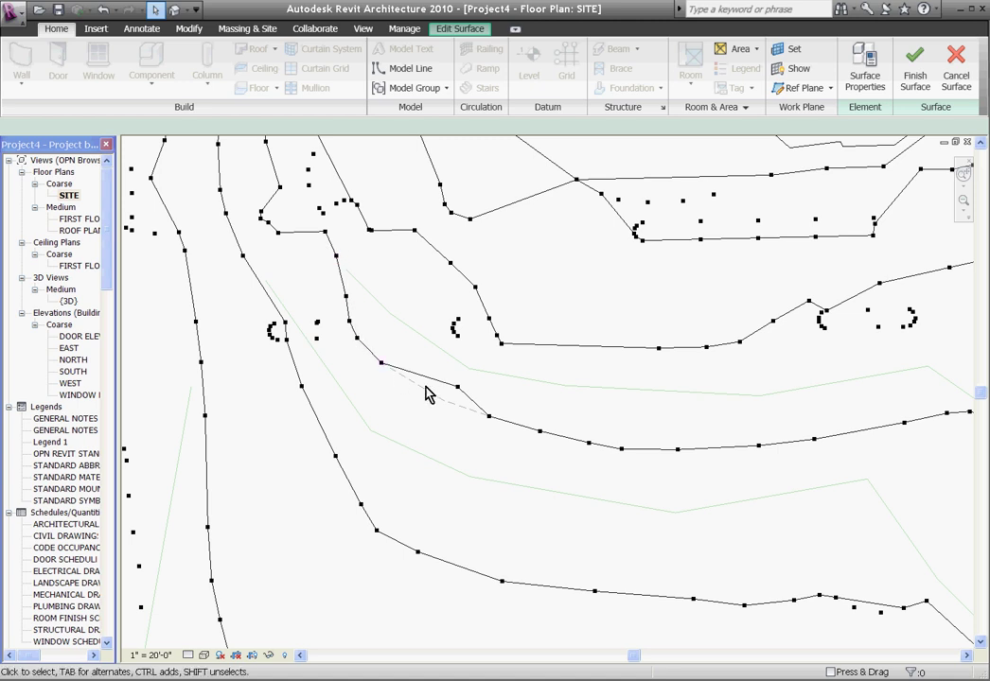
left_click(345, 297)
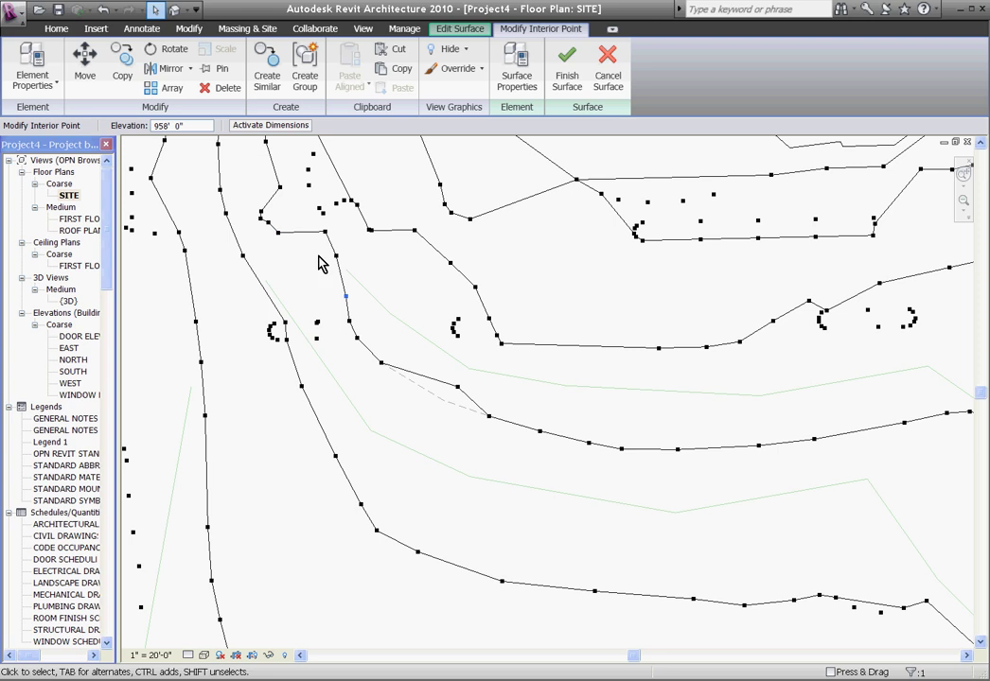
key("Escape")
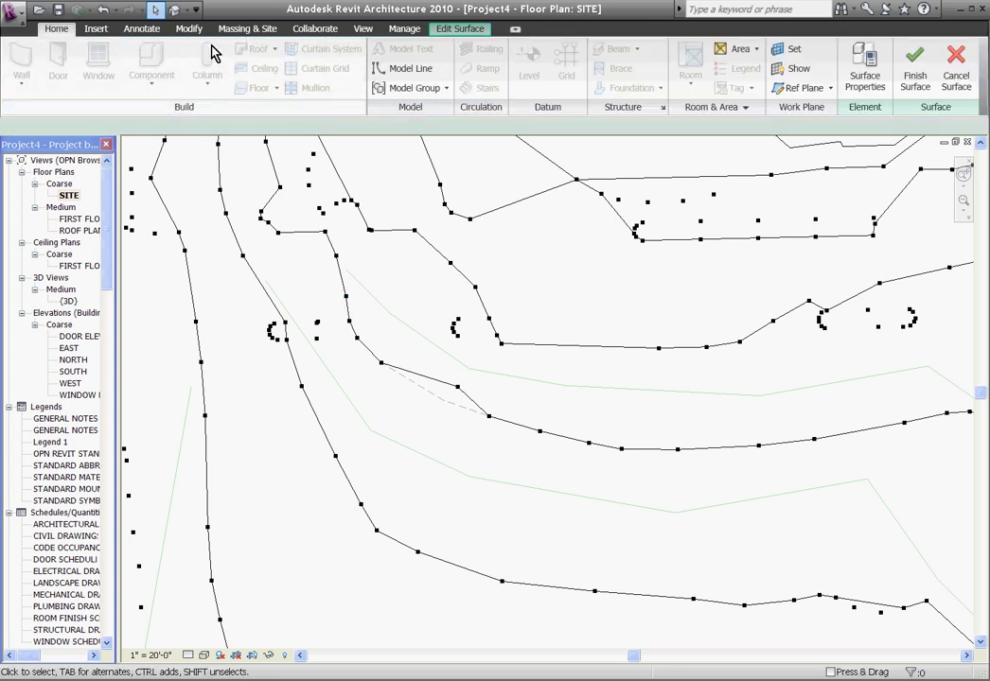
Place surface points at absolute elevation 958' along the western part of the first proposed contour line.
left_click(445, 32)
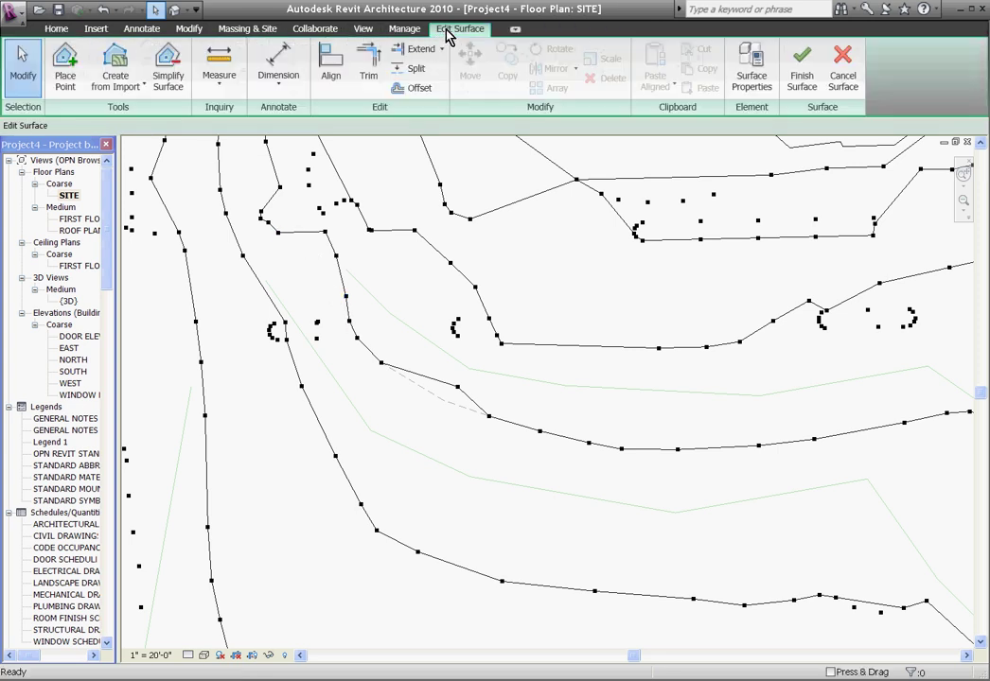
left_click(68, 83)
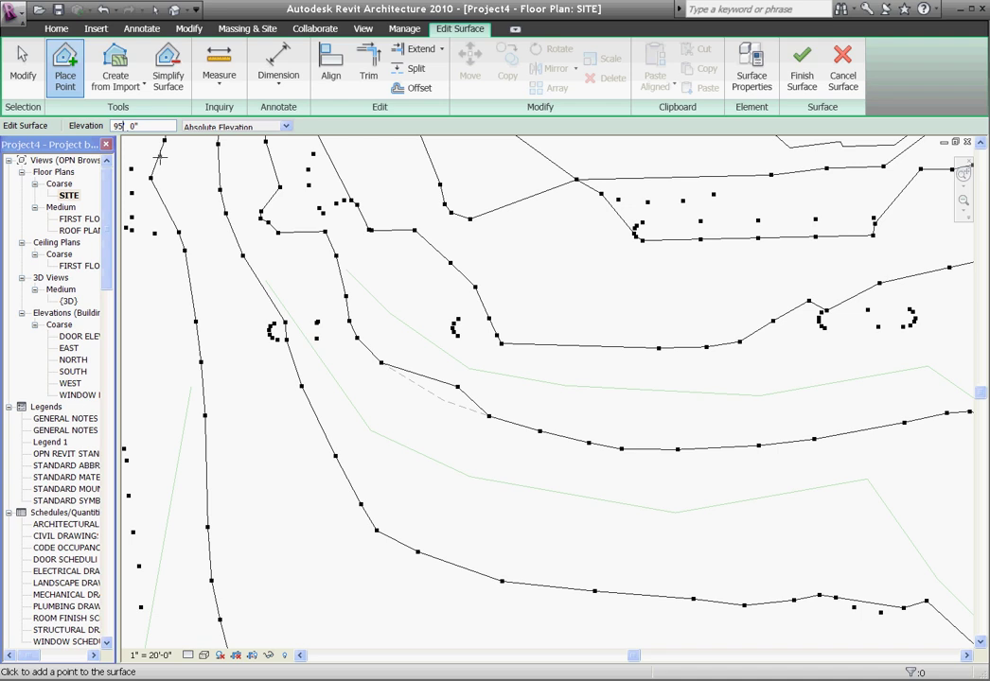
left_click(366, 289)
left_click(401, 321)
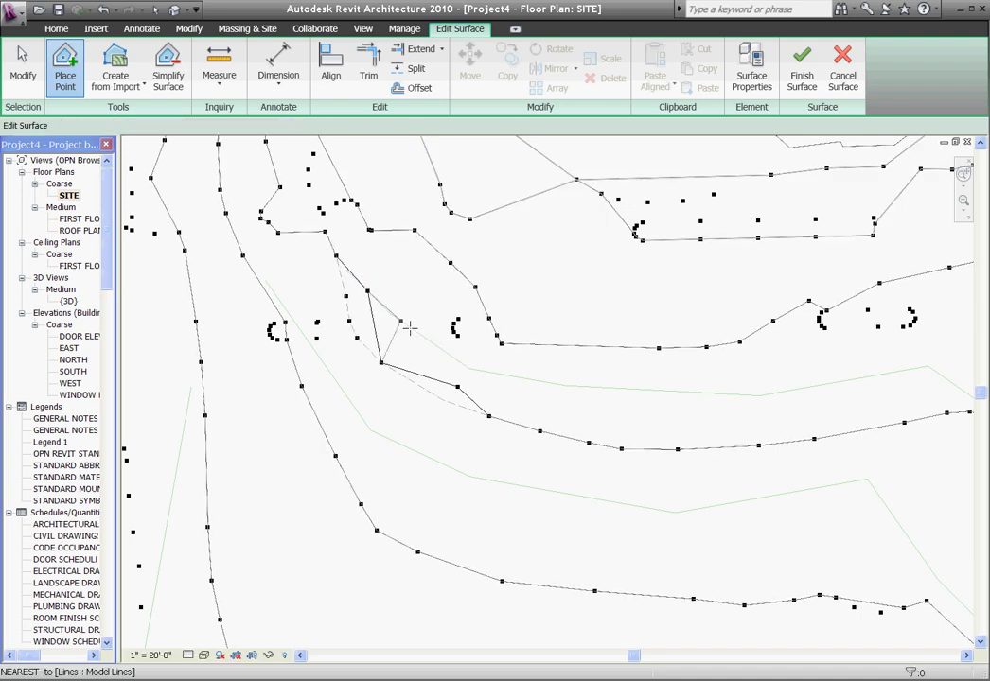
left_click(442, 348)
left_click(490, 373)
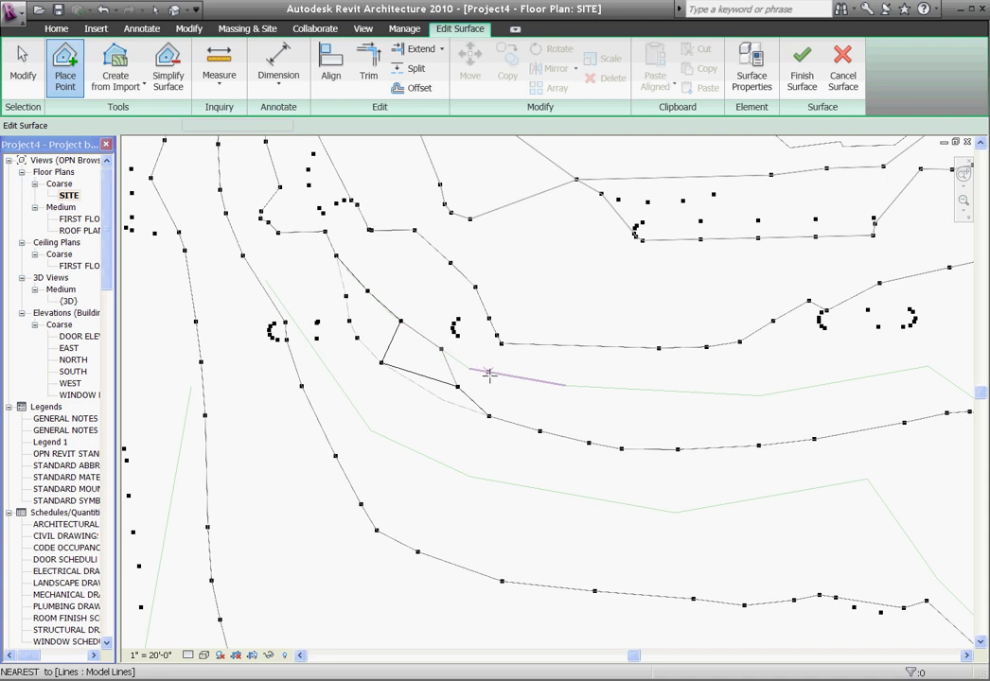
Continue the 958' points along the eastern part of the first proposed line, ending near the steep bank.
left_click(583, 387)
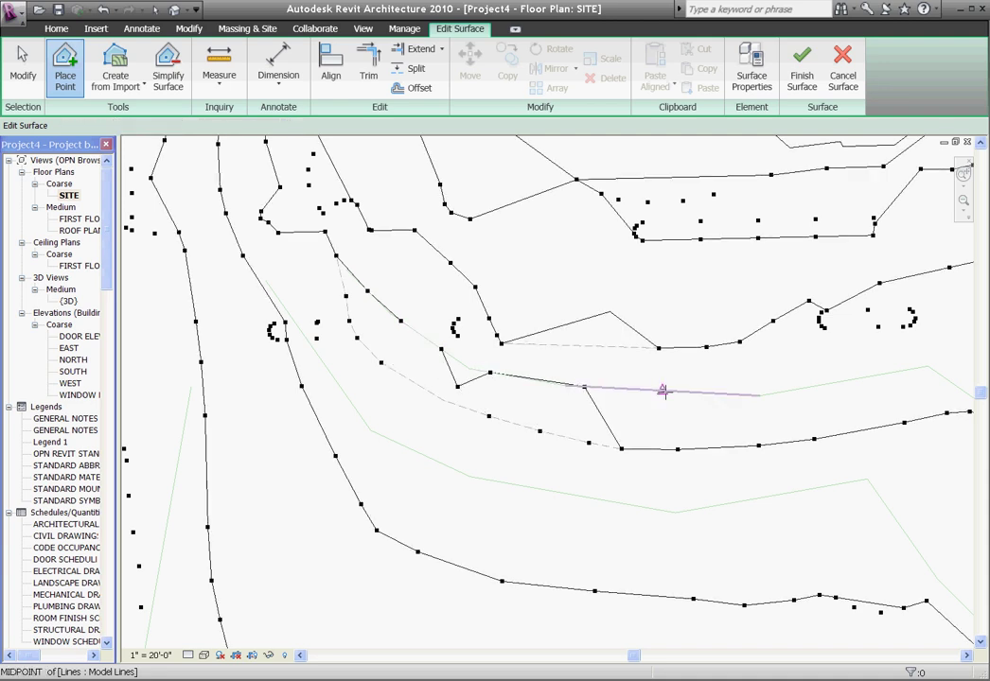
left_click(662, 390)
left_click(758, 396)
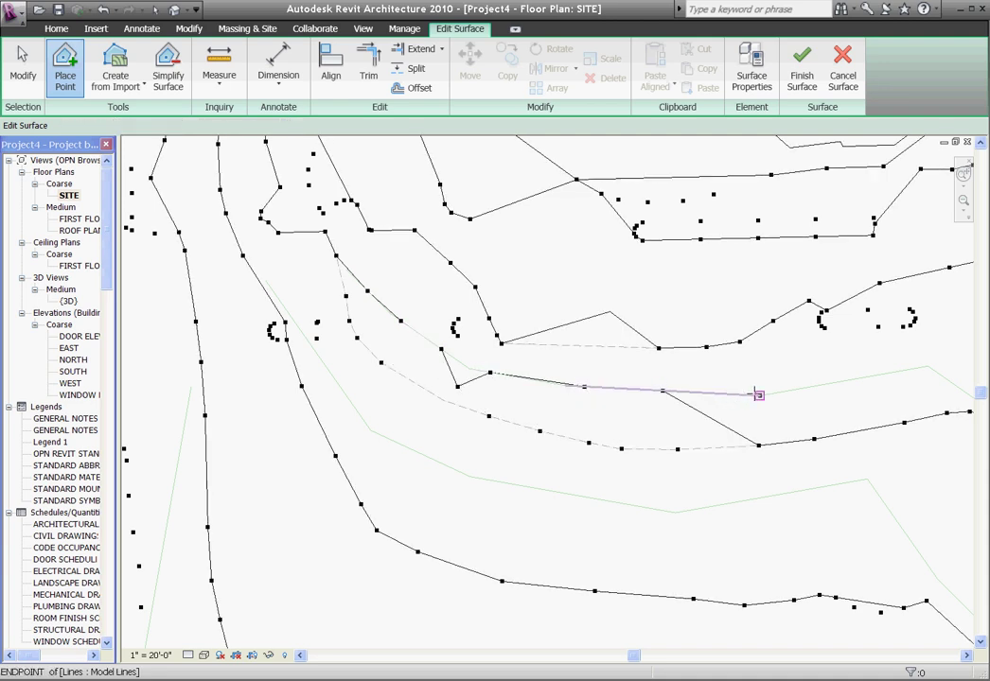
scroll(805, 382, "down", 1)
left_click(831, 380)
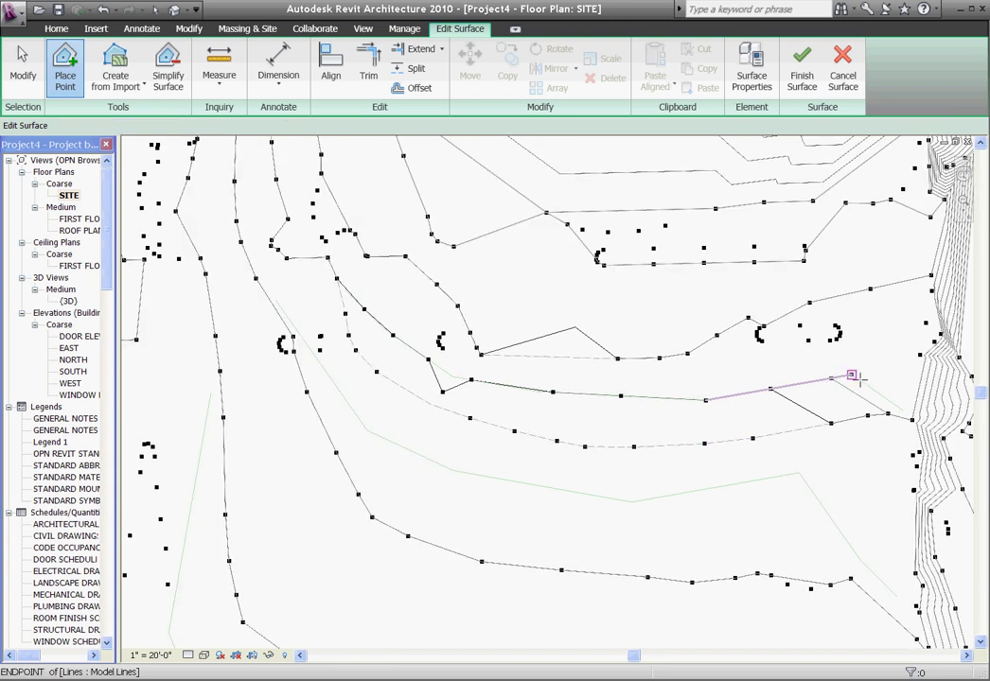
left_click(886, 396)
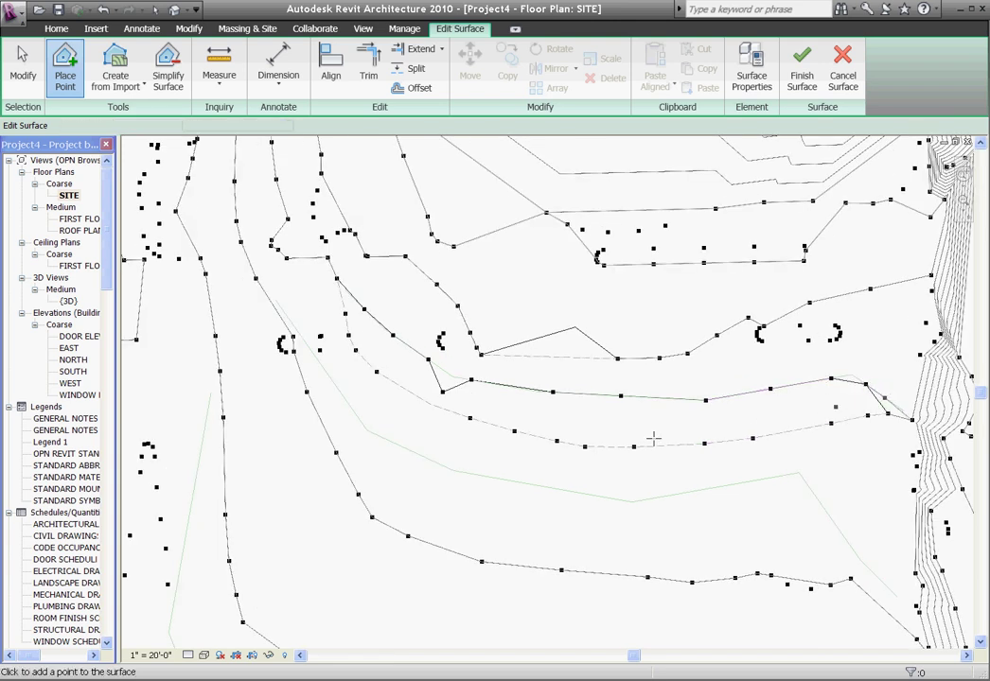
scroll(440, 388, "down", 1)
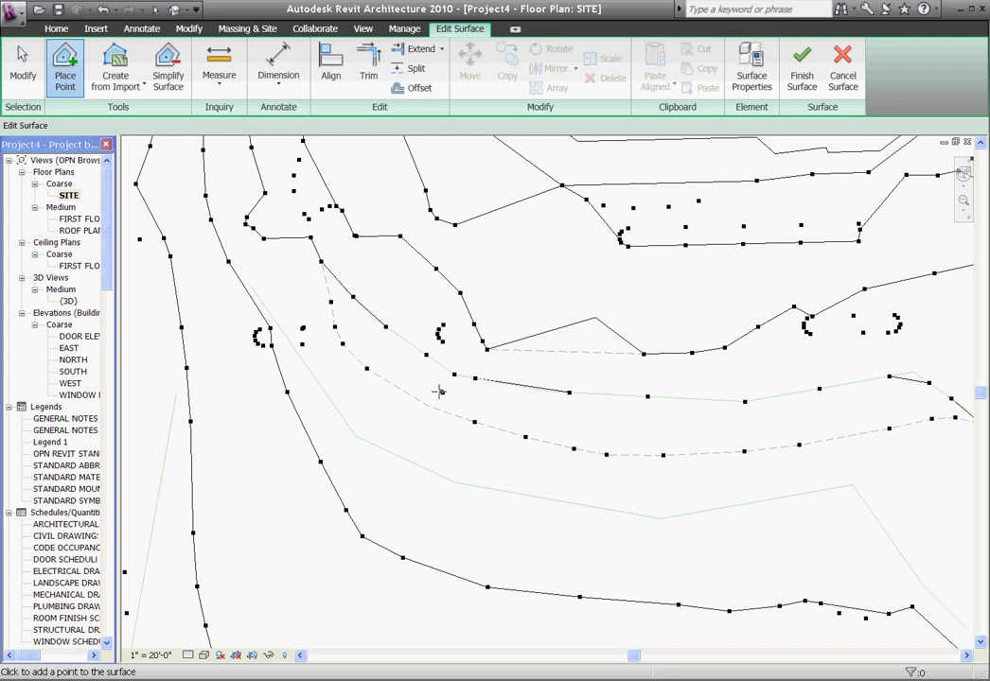
Delete the old interior points along the original 958' contour, just south of the newly placed points.
key("Escape")
left_click_drag(360, 369, 781, 450)
key("Escape")
key("Escape")
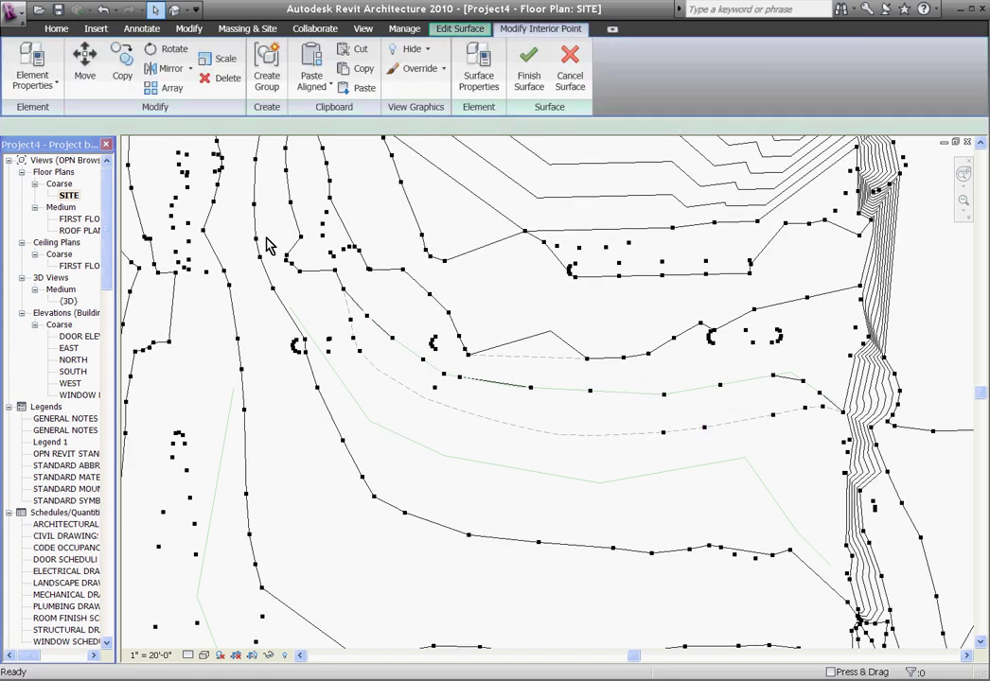
key("Delete")
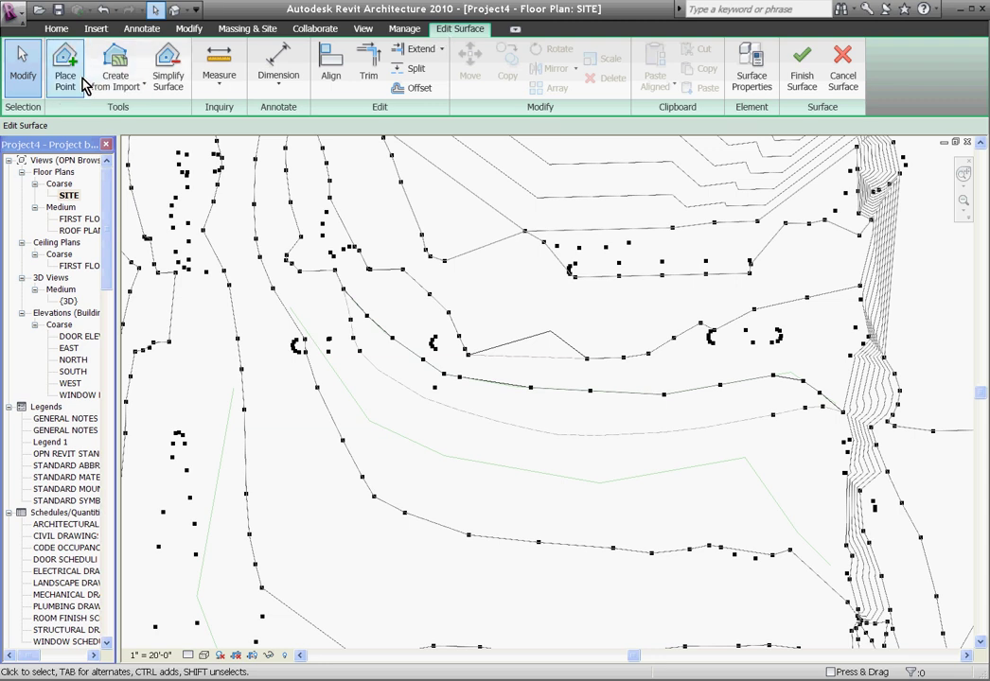
Check the elevation of an existing interior point on the contour beside the second proposed line.
scroll(374, 404, "up", 1)
scroll(322, 402, "up", 1)
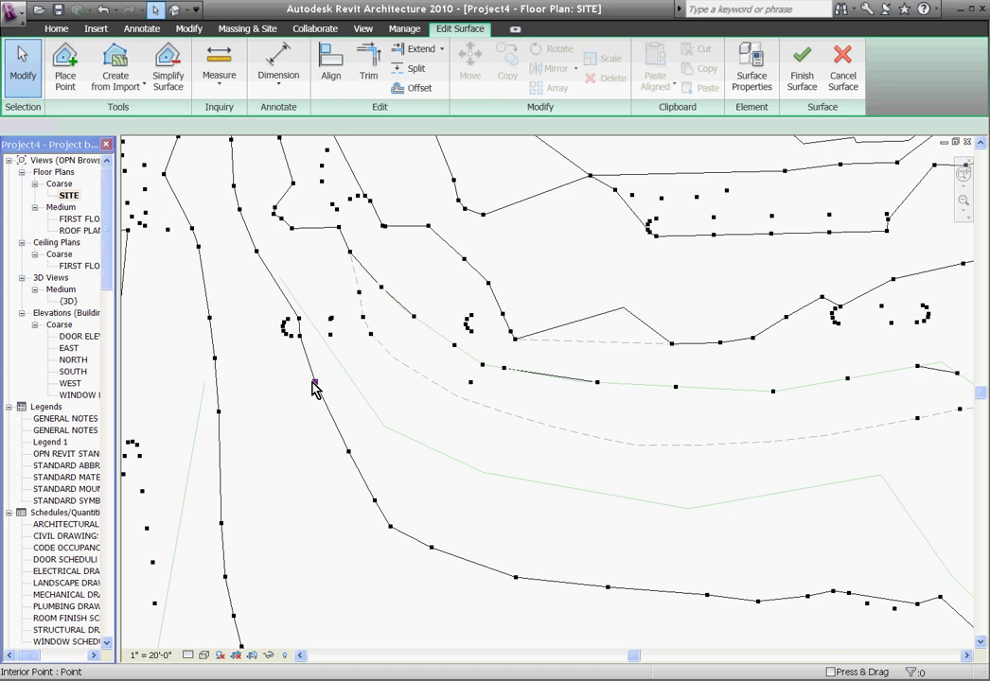
left_click(313, 382)
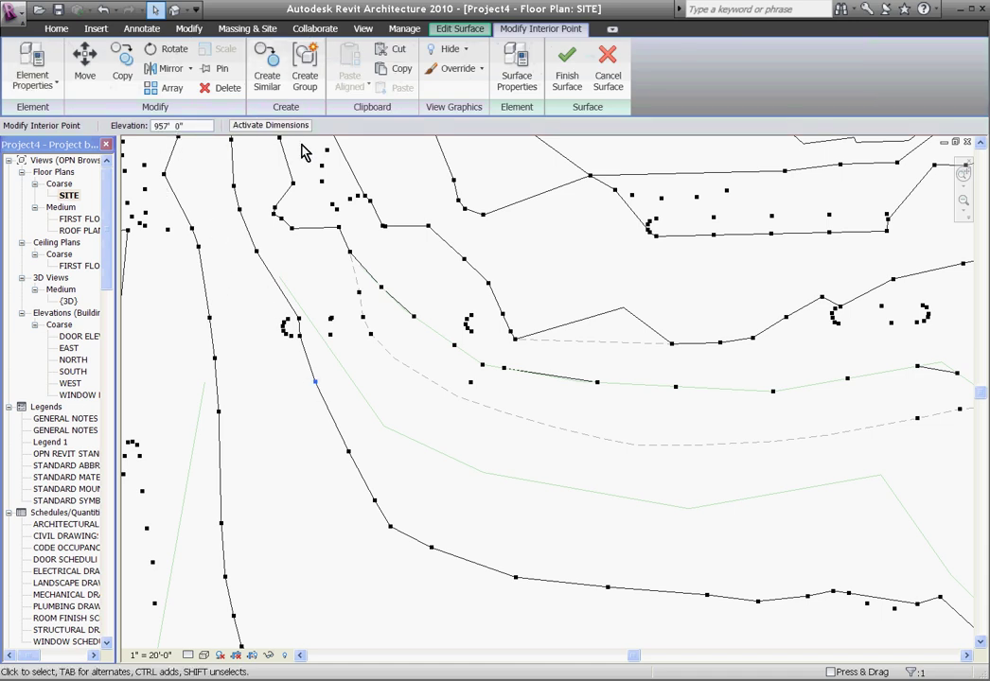
key("Escape")
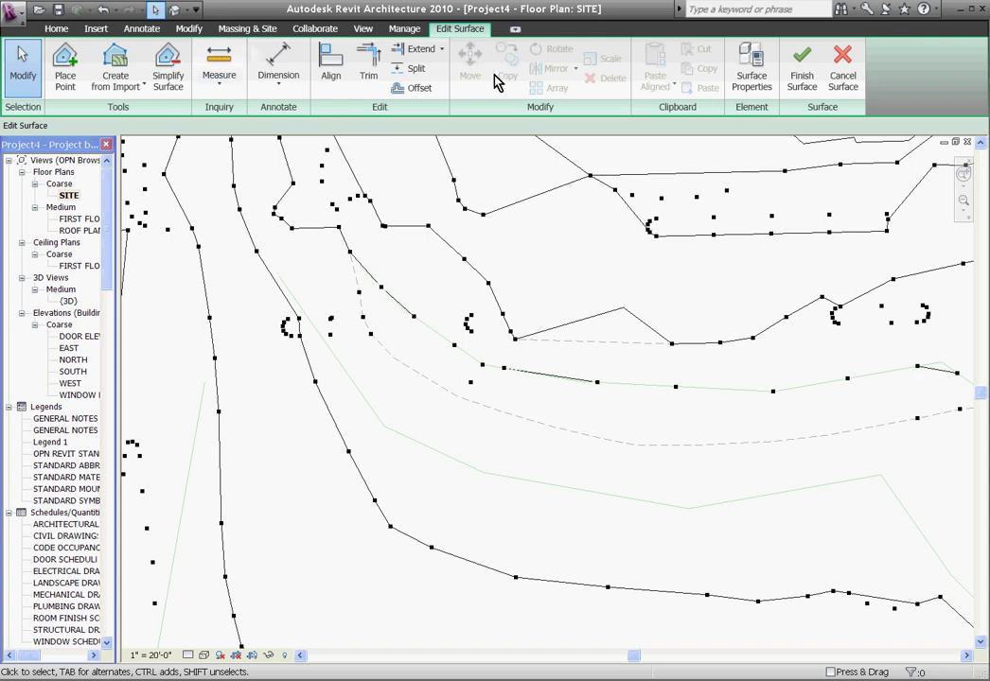
Place surface points at absolute elevation 957' along the western part of the second proposed contour line.
left_click(65, 74)
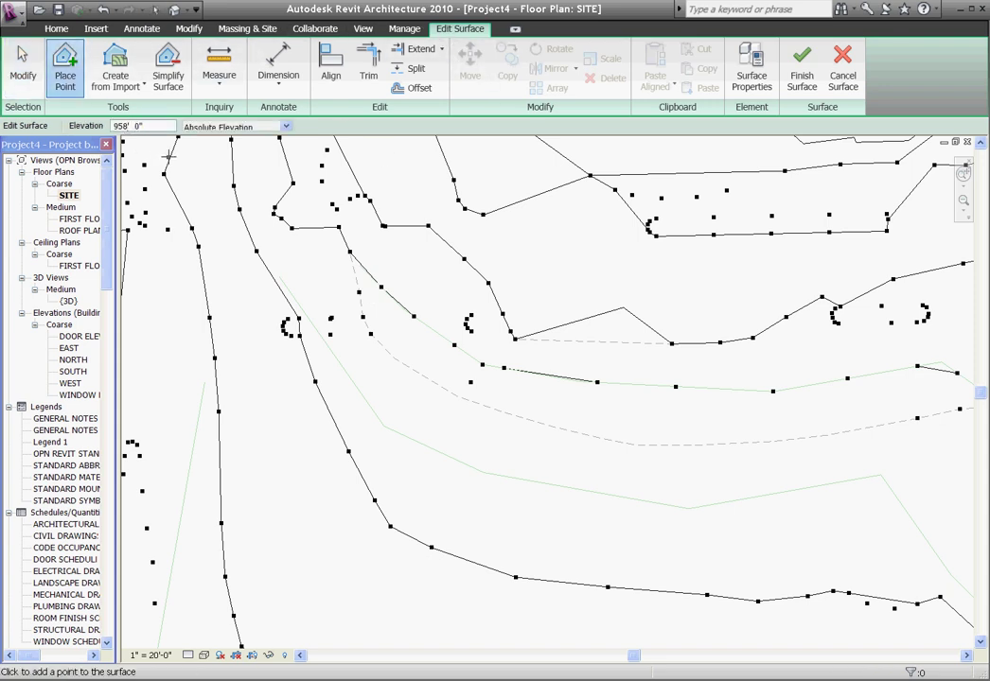
left_click(320, 331)
left_click(370, 405)
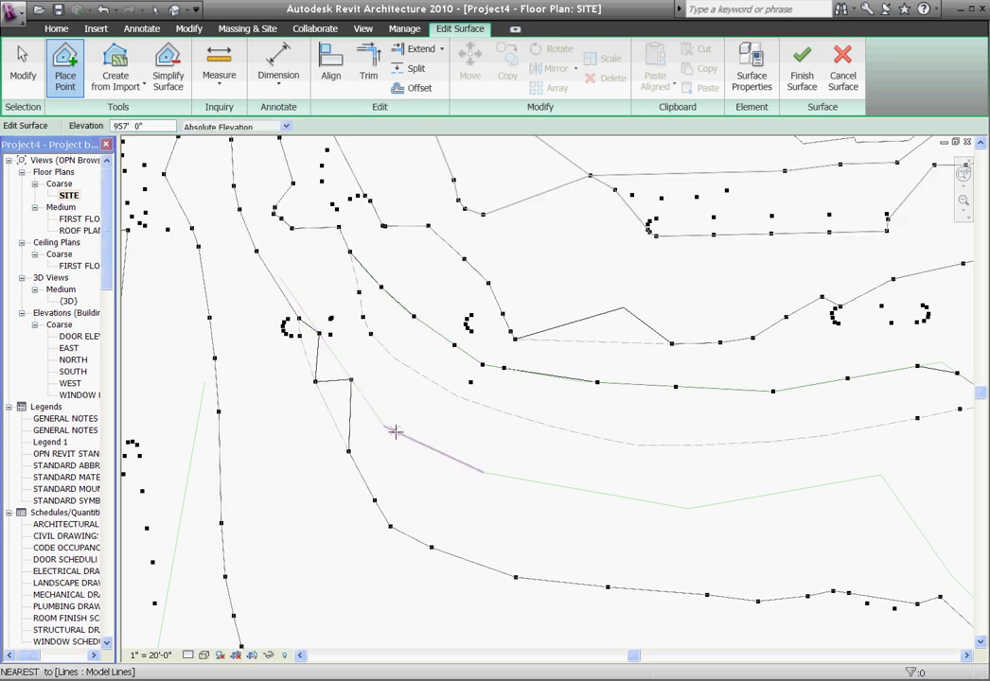
left_click(395, 430)
left_click(468, 465)
left_click(530, 480)
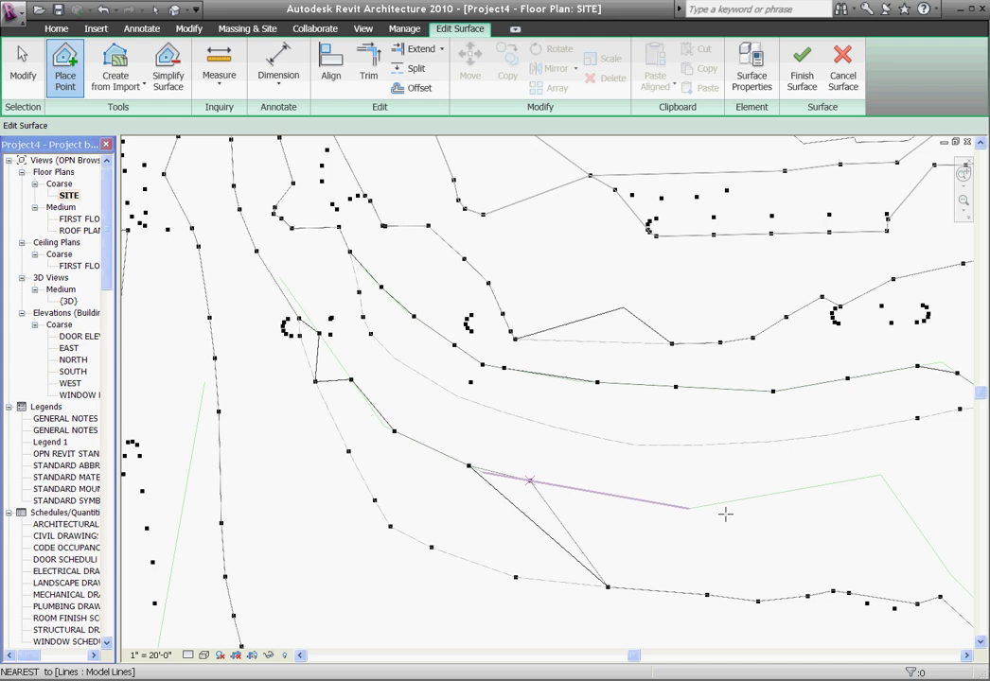
Continue the 957' points along the second line's eastern part down to the steep bank, and end point placement.
left_click(705, 505)
left_click(784, 492)
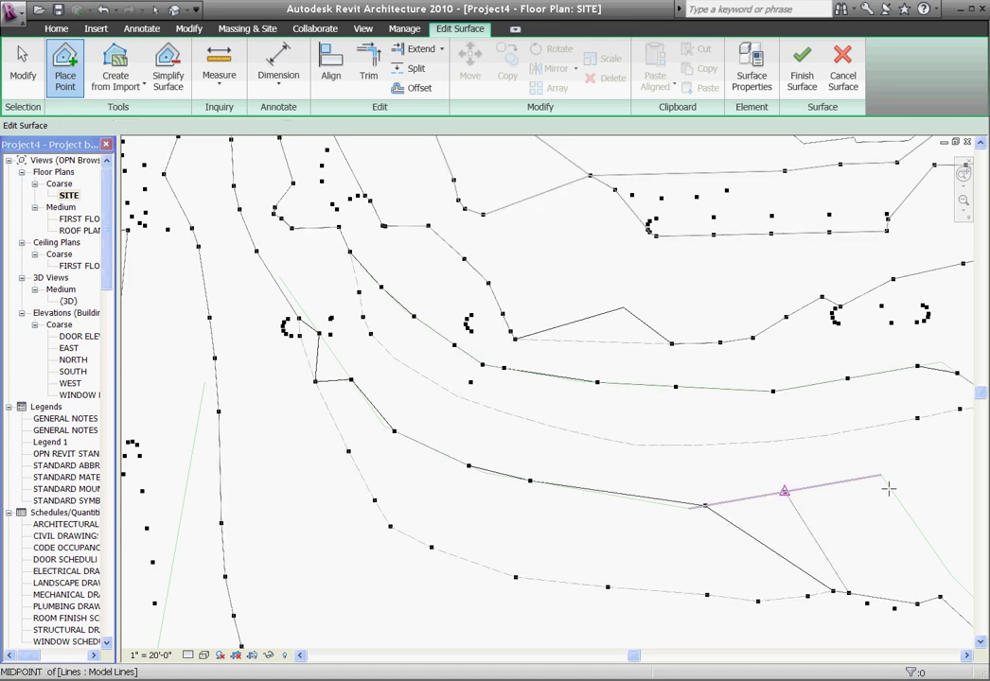
left_click(889, 488)
left_click(914, 525)
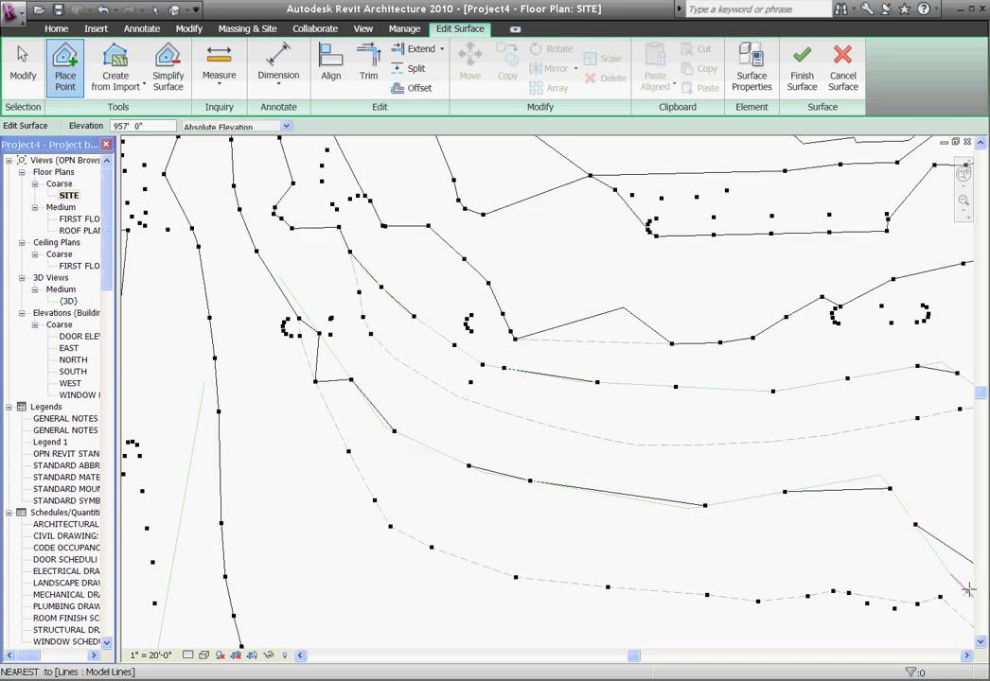
scroll(745, 489, "down", 2)
scroll(899, 579, "up", 2)
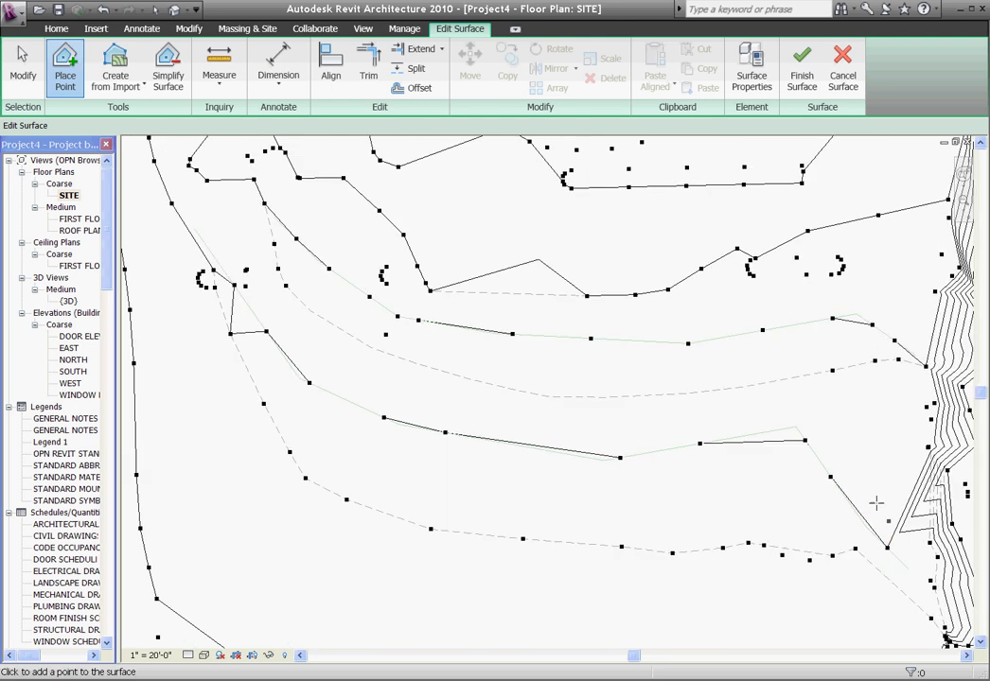
left_click(663, 451)
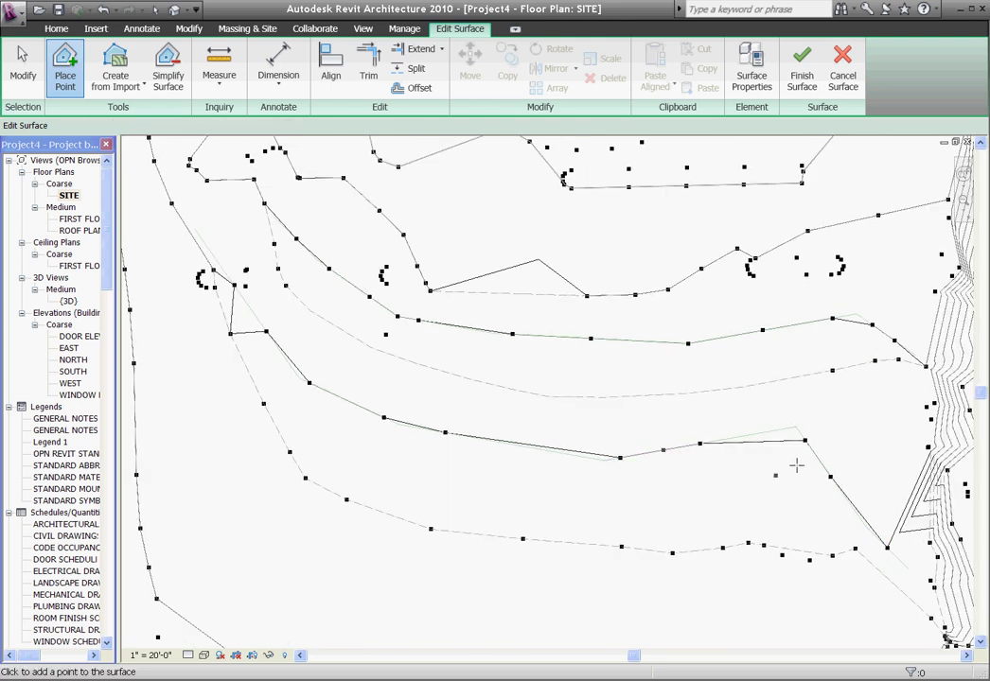
left_click(817, 456)
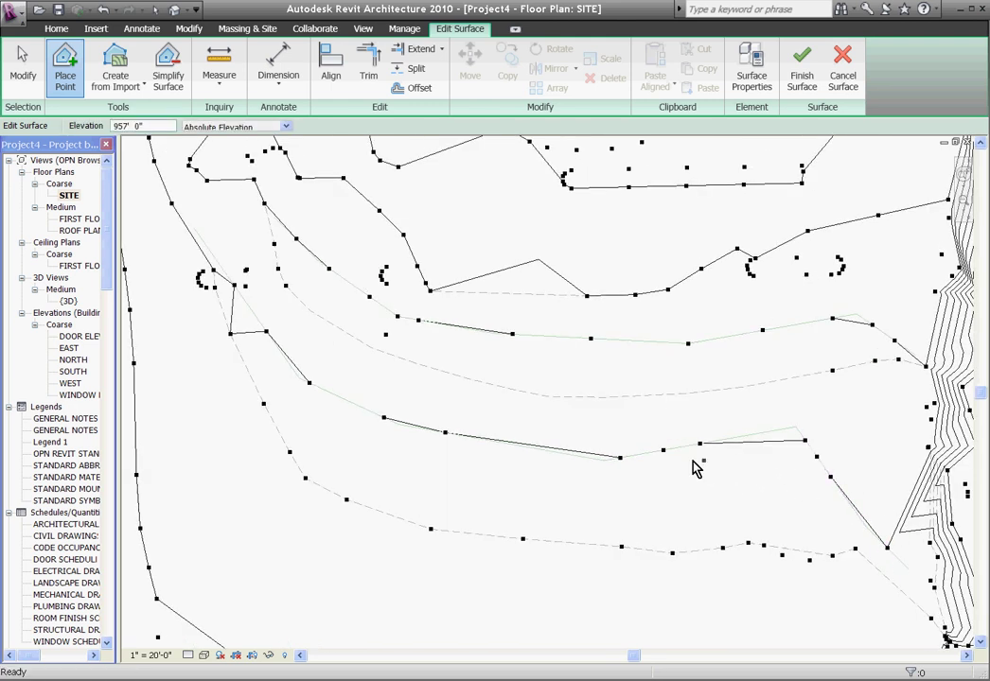
key("Escape")
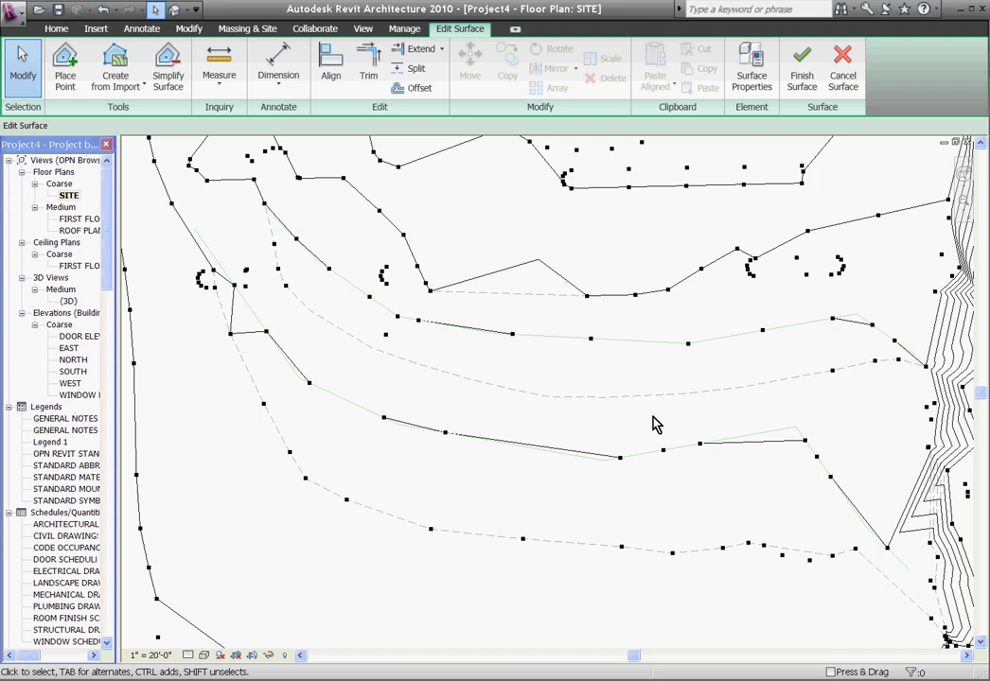
Finish the surface edit and review the proposed contours against the original ones.
scroll(654, 428, "down", 4)
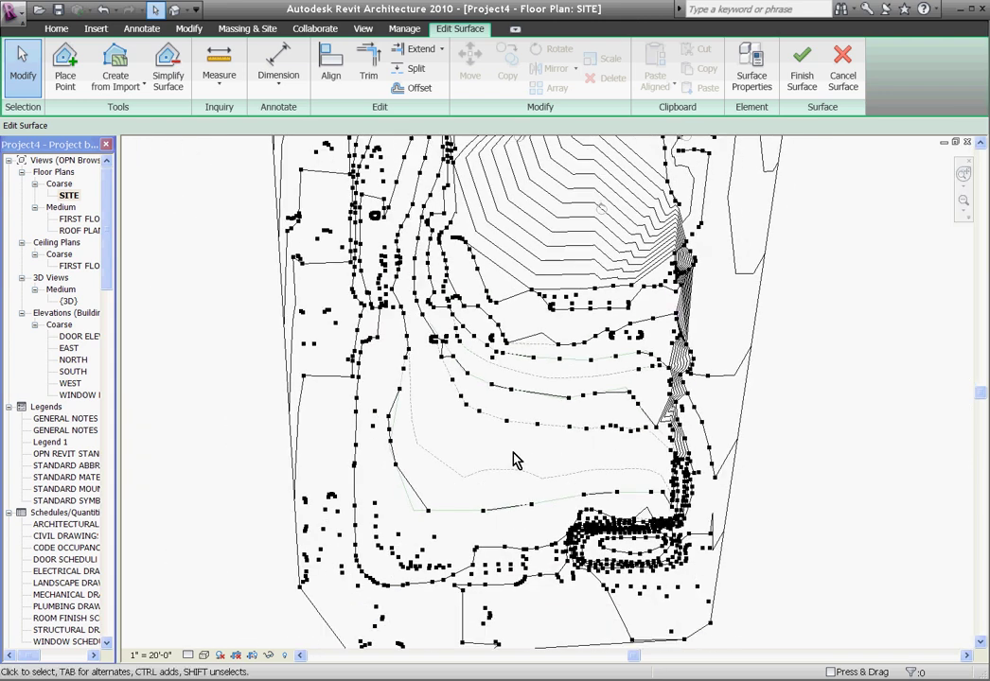
left_click(803, 76)
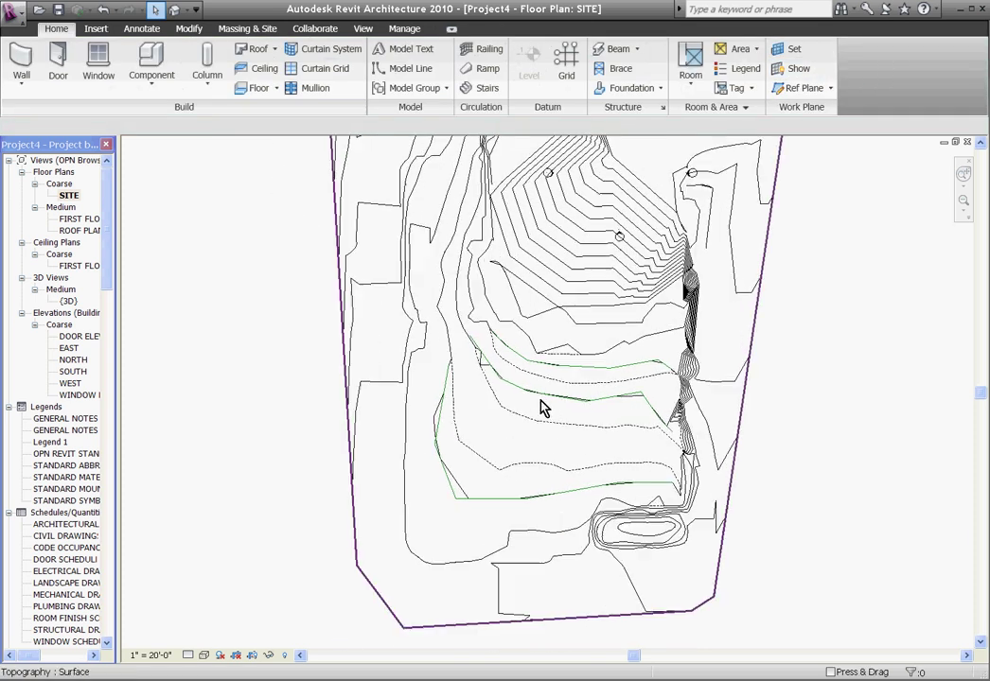
scroll(397, 274, "up", 2)
scroll(409, 289, "up", 1)
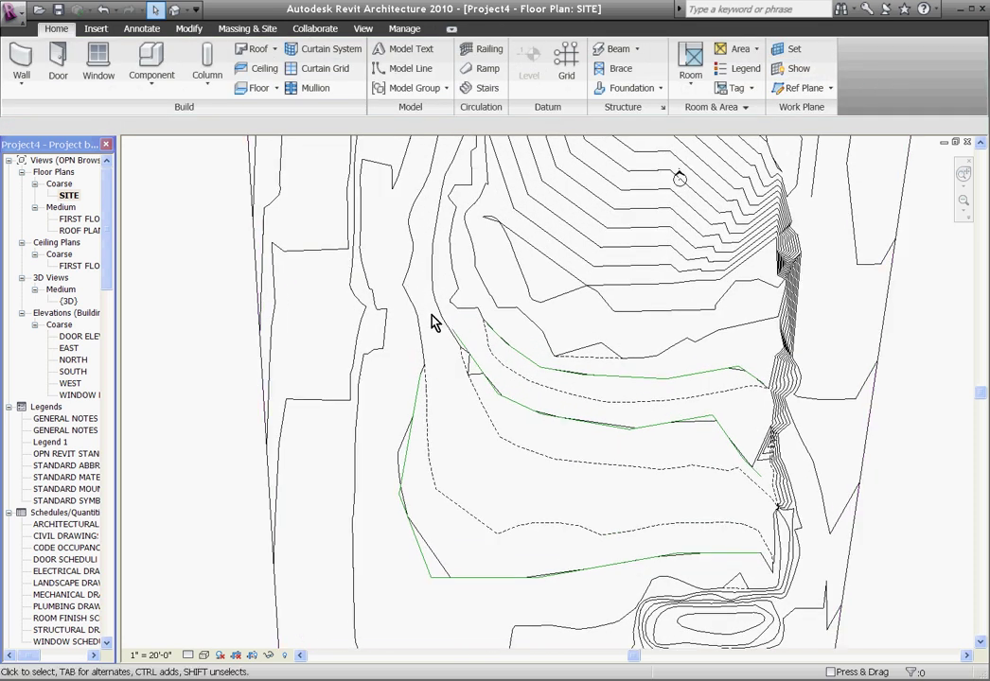
scroll(537, 388, "down", 2)
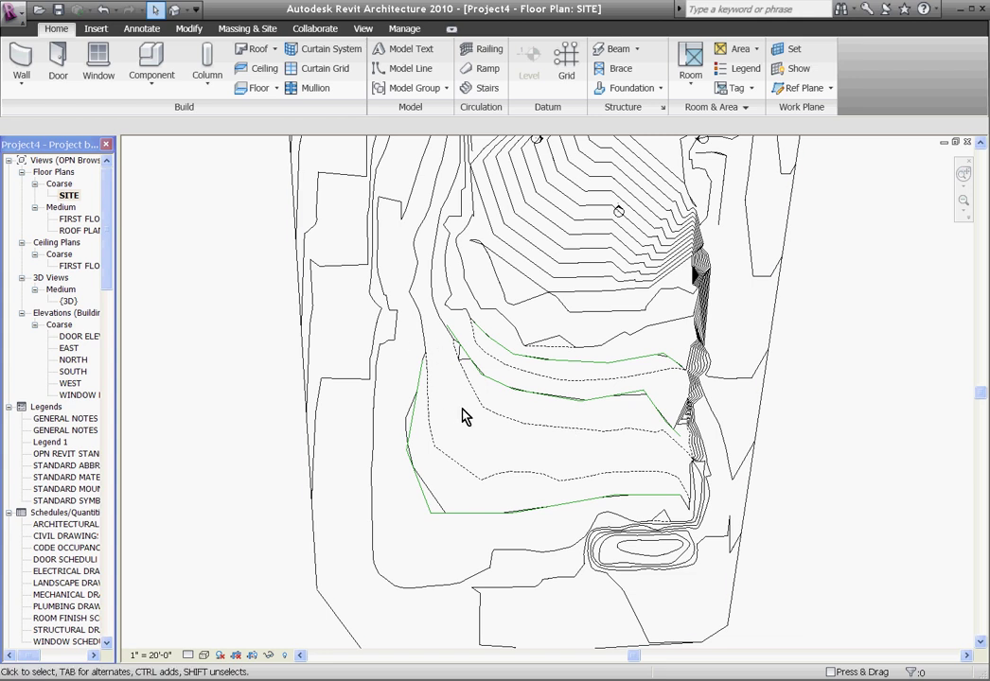
scroll(591, 423, "down", 1)
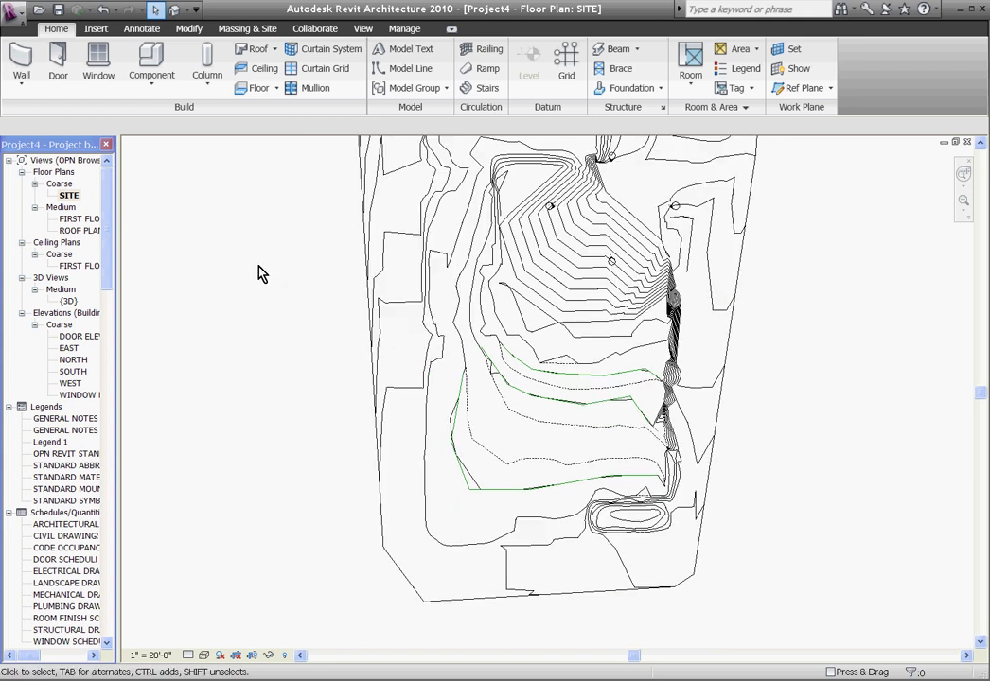
Select all the proposed-contour model lines, filter Elevations and Views out of the selection, and delete the lines.
left_click_drag(254, 262, 792, 581)
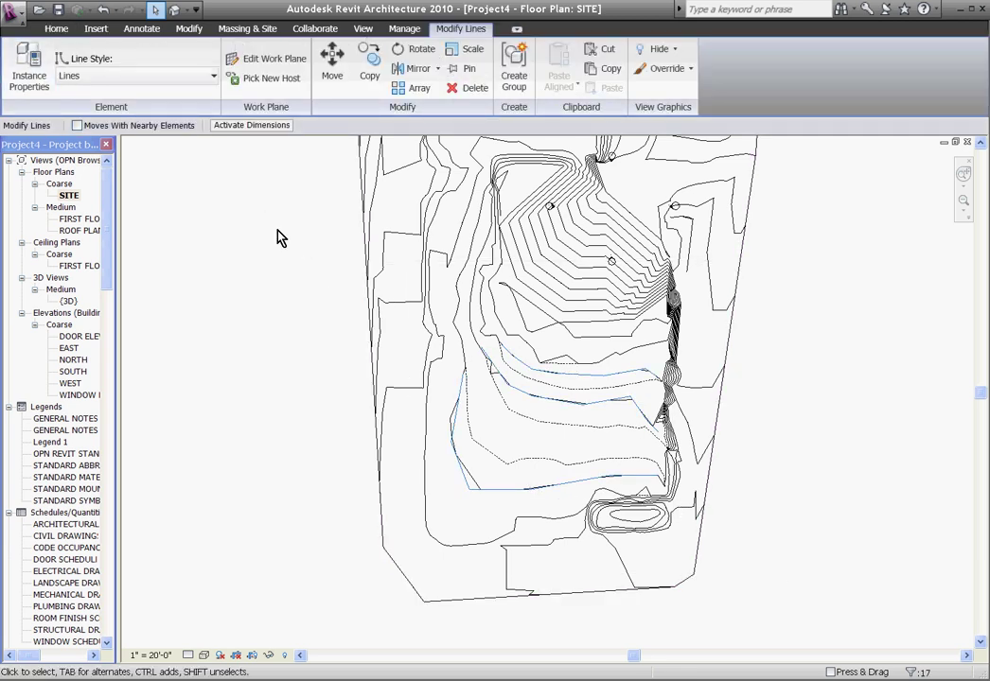
mouse_move(223, 203)
left_mouse_down()
mouse_move(592, 451)
mouse_move(888, 596)
left_mouse_up()
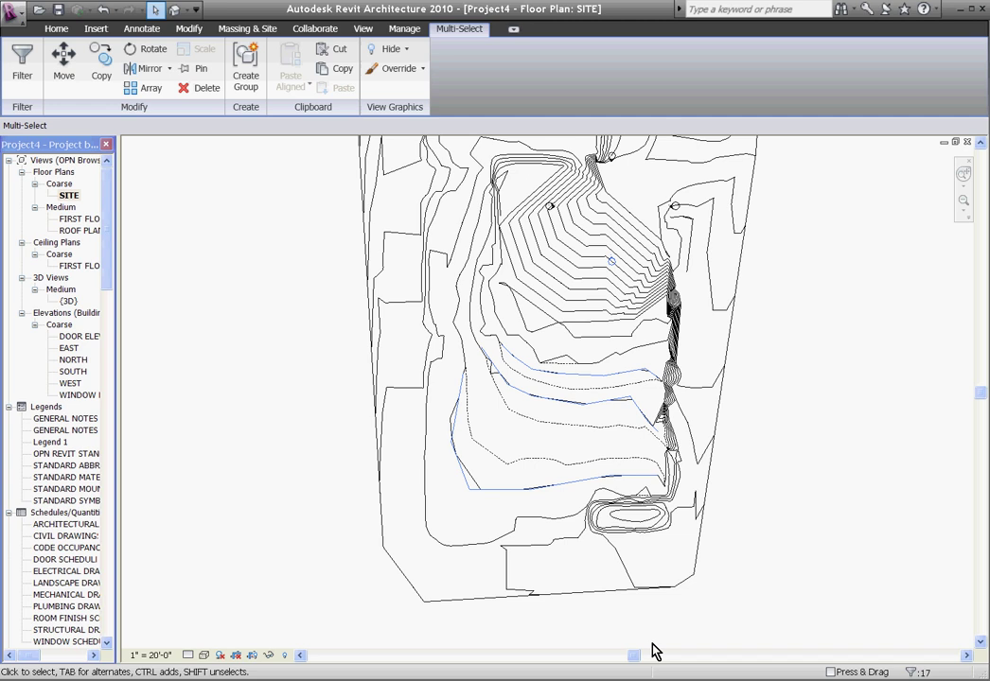
left_click(23, 75)
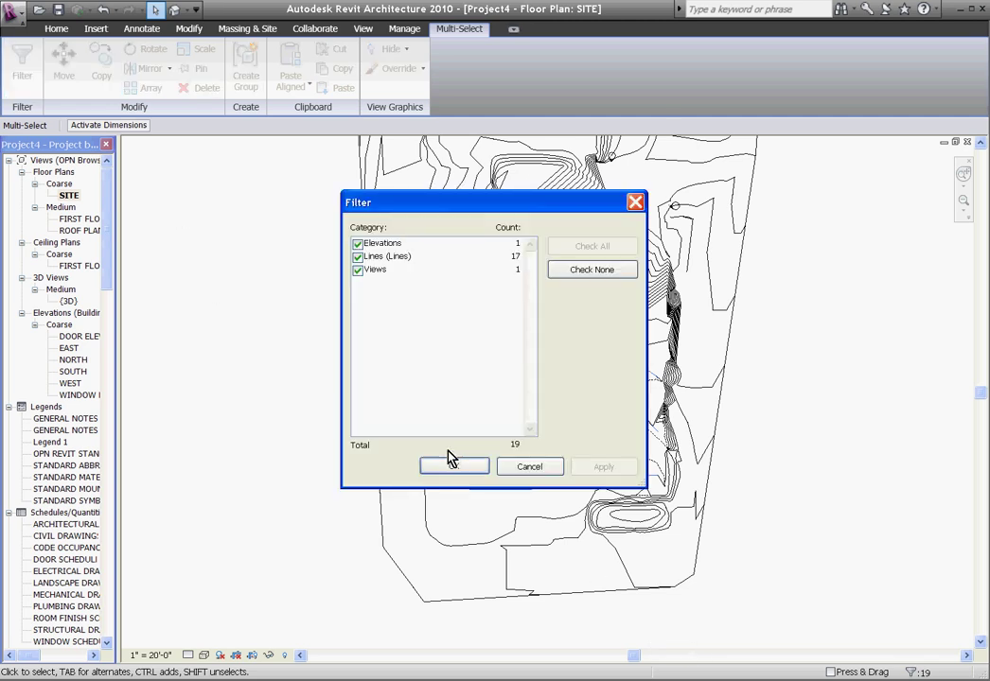
left_click(358, 243)
left_click(357, 270)
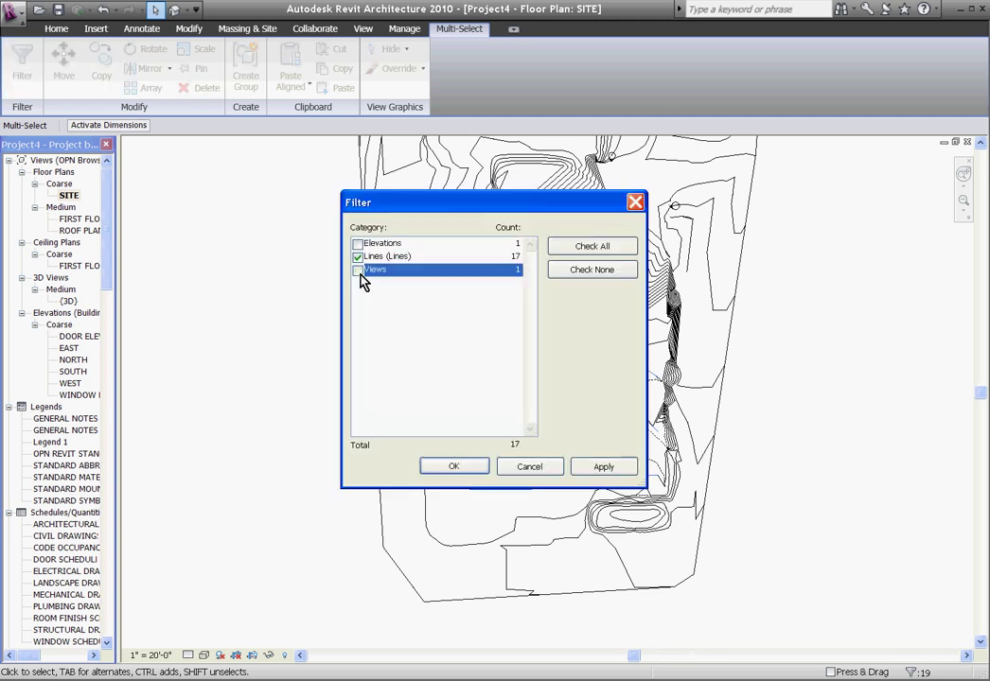
left_click(466, 472)
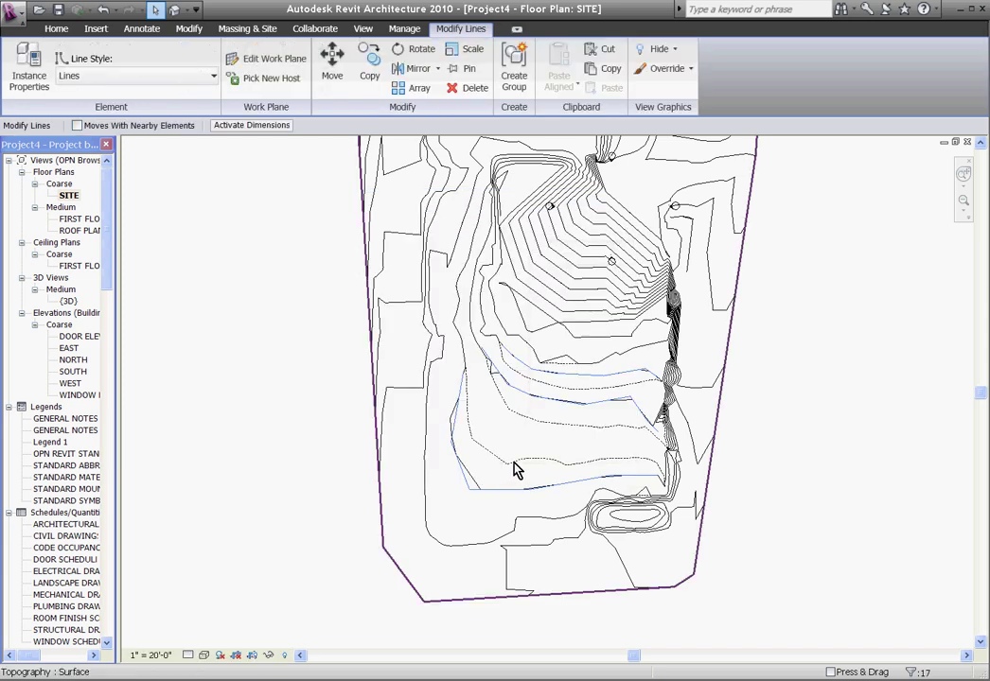
key("Escape")
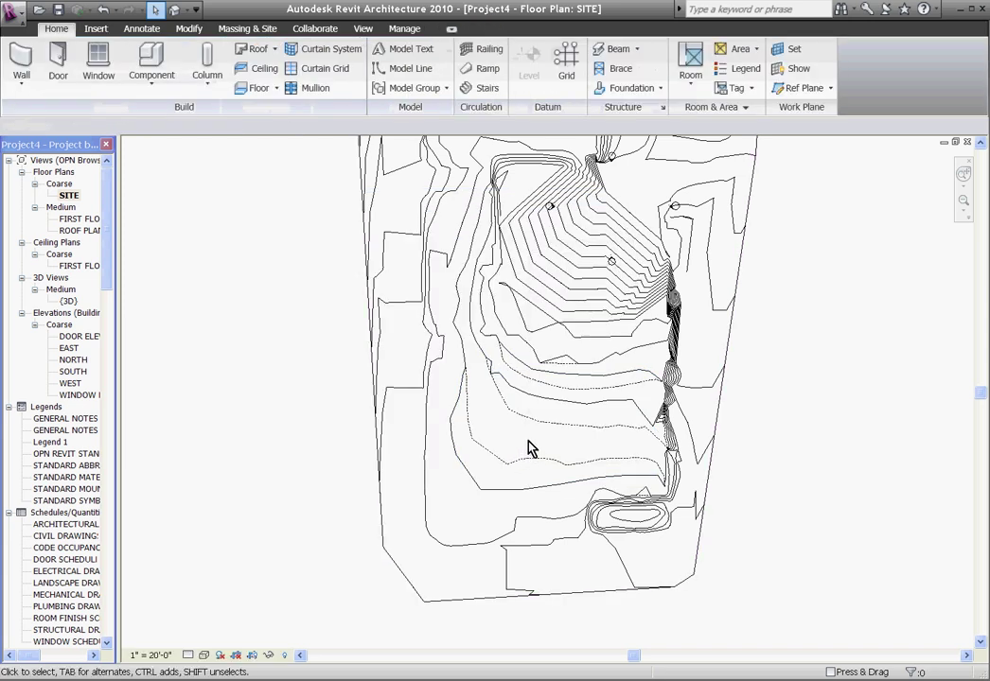
scroll(519, 378, "up", 3)
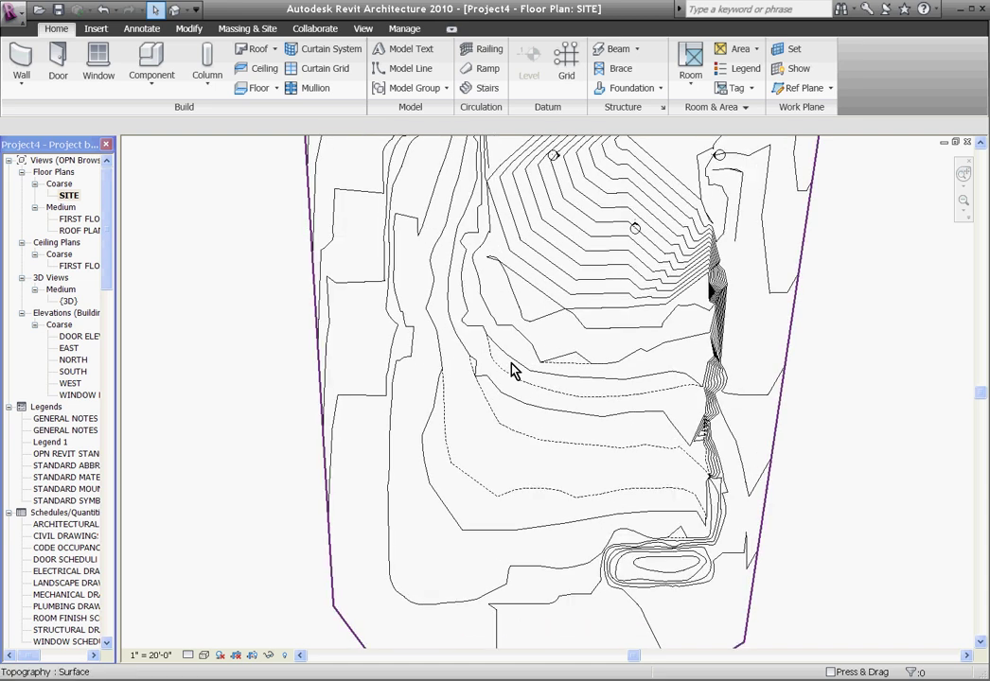
Set the SITE view's phase filter to Show New, and restore the display of the existing contours alongside the proposed ones.
scroll(430, 307, "down", 2)
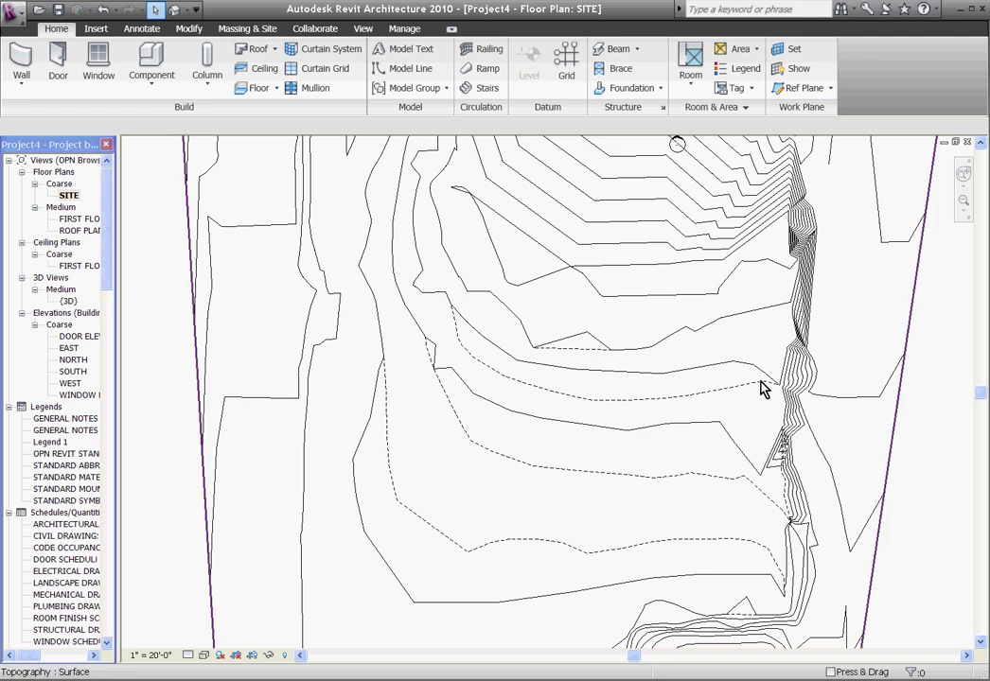
scroll(675, 336, "down", 3)
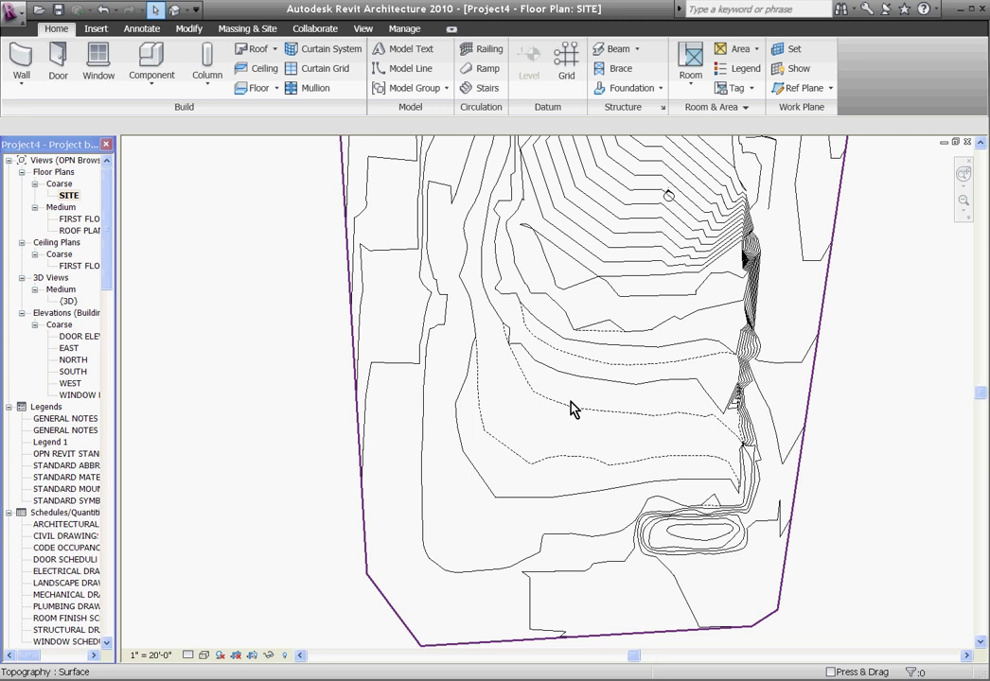
scroll(558, 405, "down", 2)
scroll(610, 390, "up", 1)
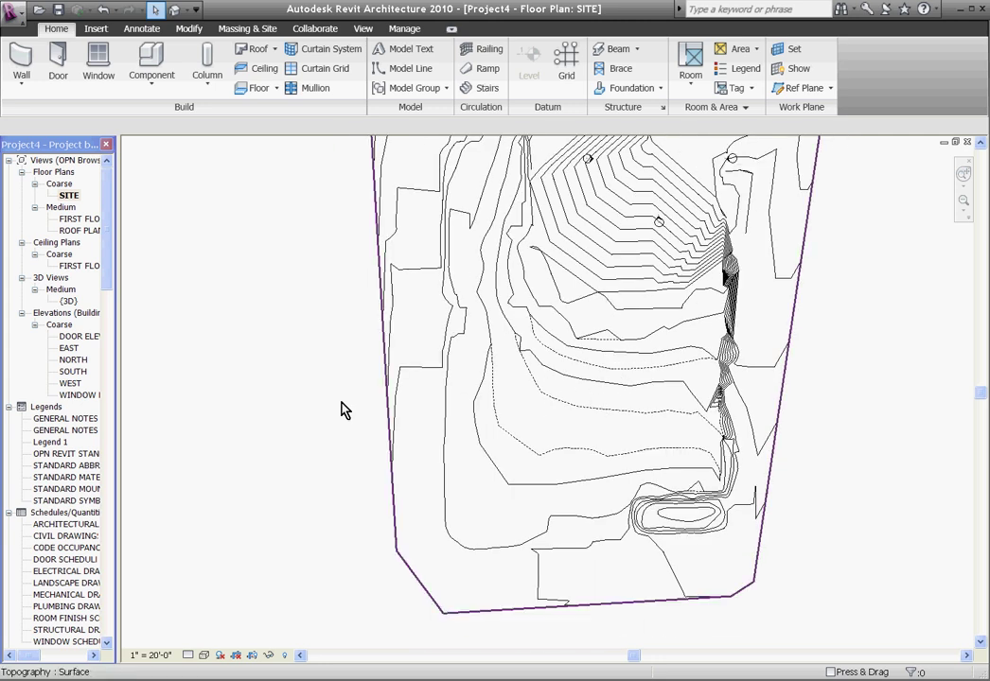
left_click(344, 410)
right_click(269, 389)
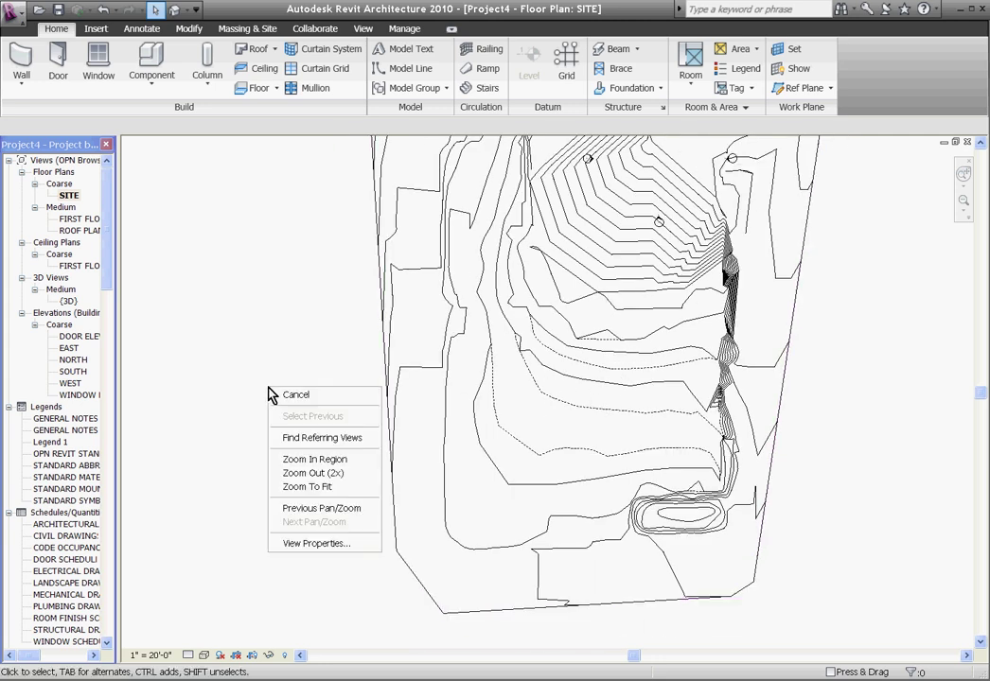
left_click(314, 545)
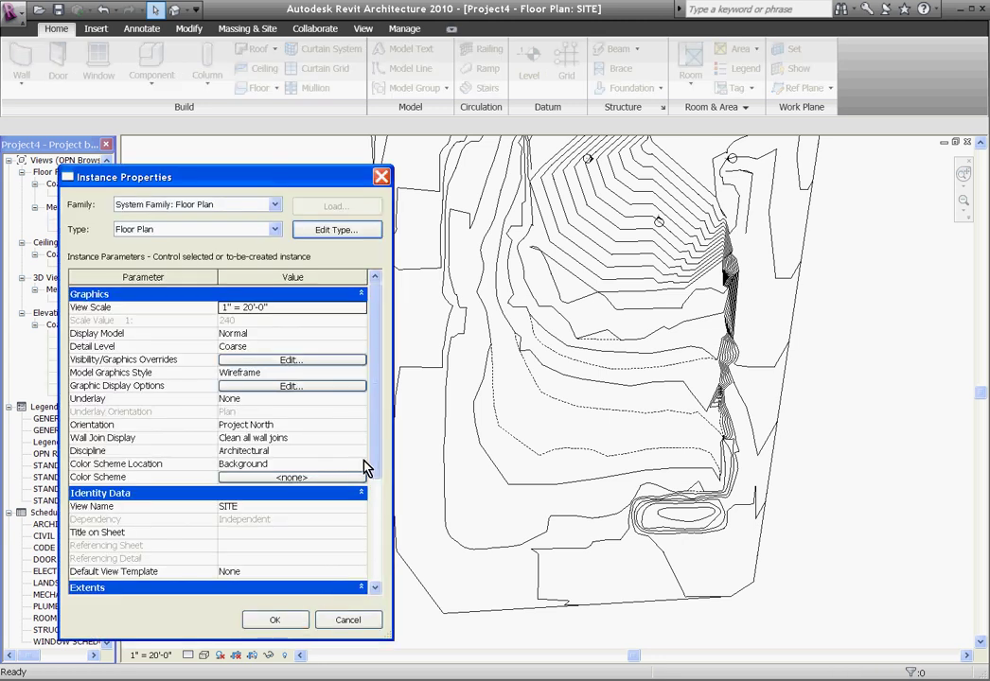
left_click_drag(374, 455, 373, 586)
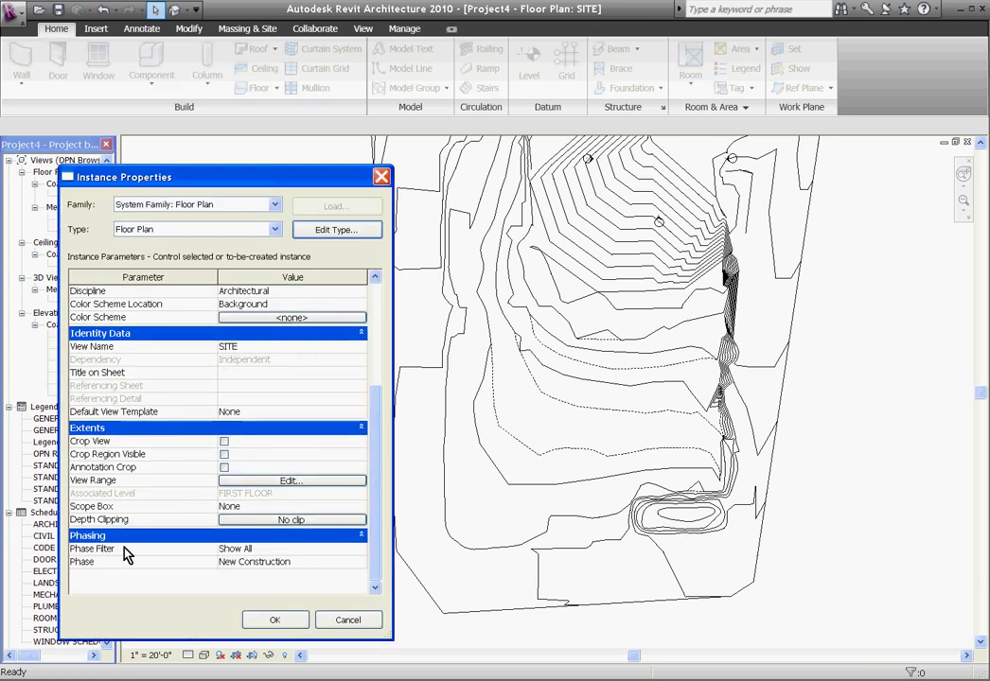
left_click(367, 549)
left_click(361, 549)
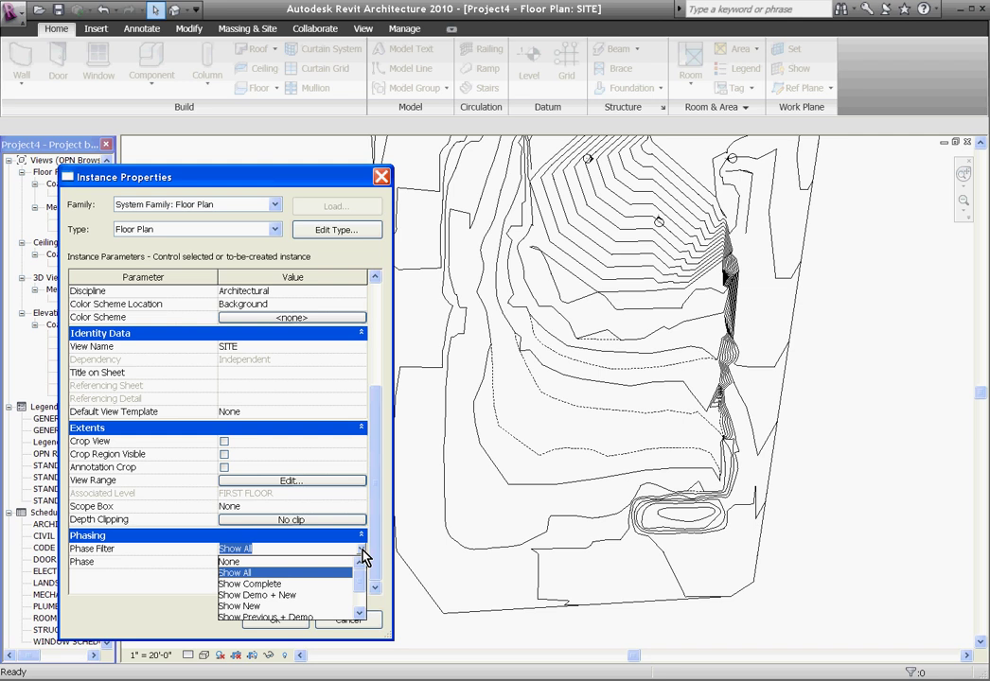
scroll(360, 587, "down", 1)
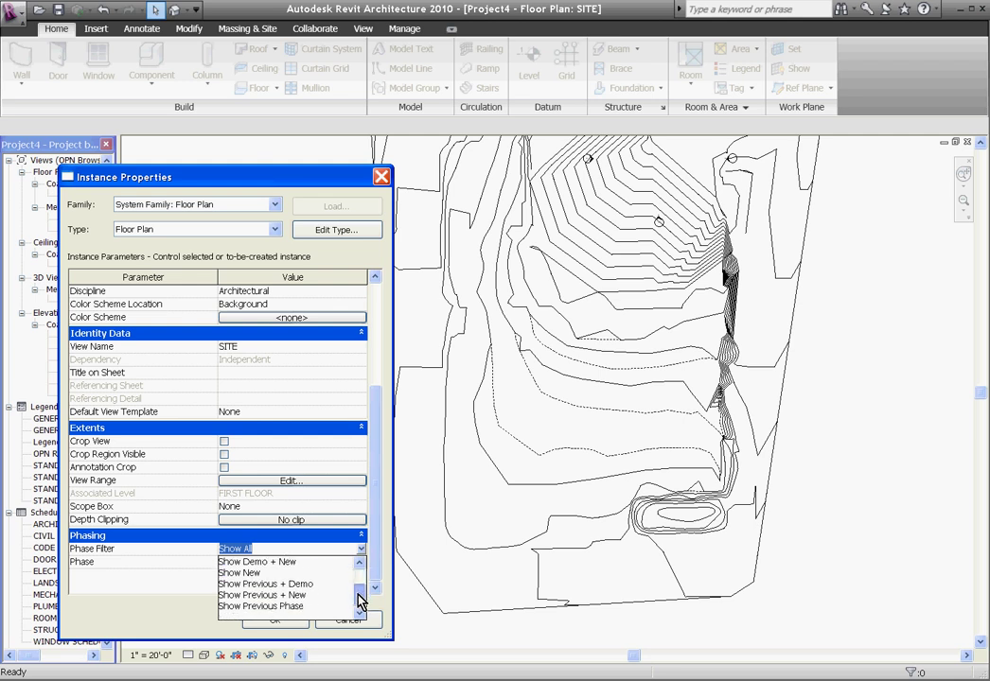
left_click(253, 573)
left_click(276, 621)
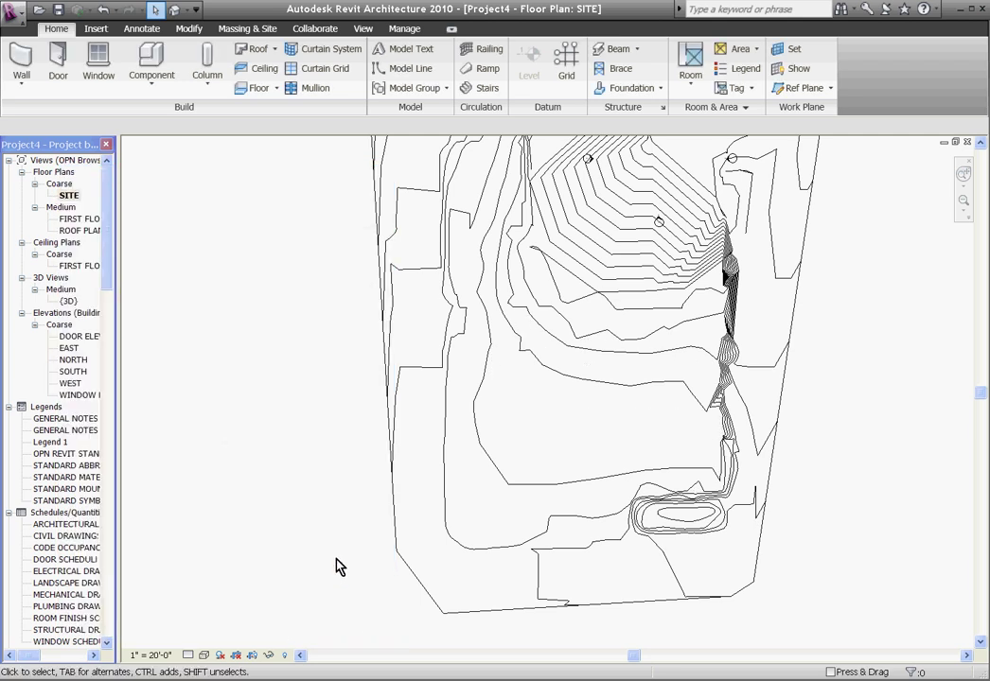
right_click(322, 511)
left_click(283, 513)
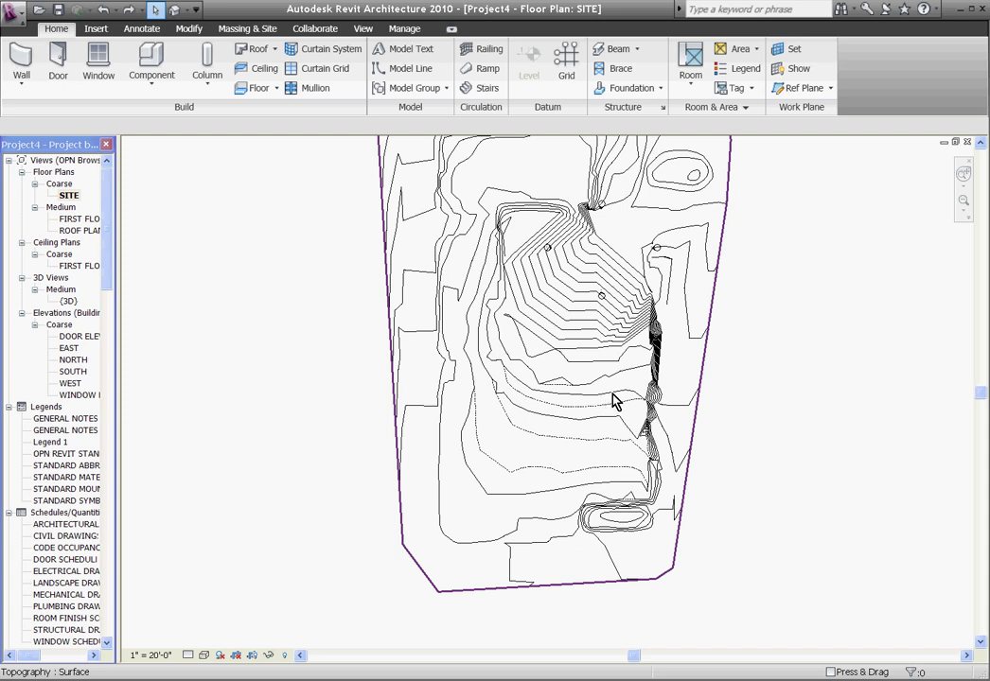
Select the toposurface and examine its net cut/fill, fill and cut volumes in the instance properties.
left_click(587, 339)
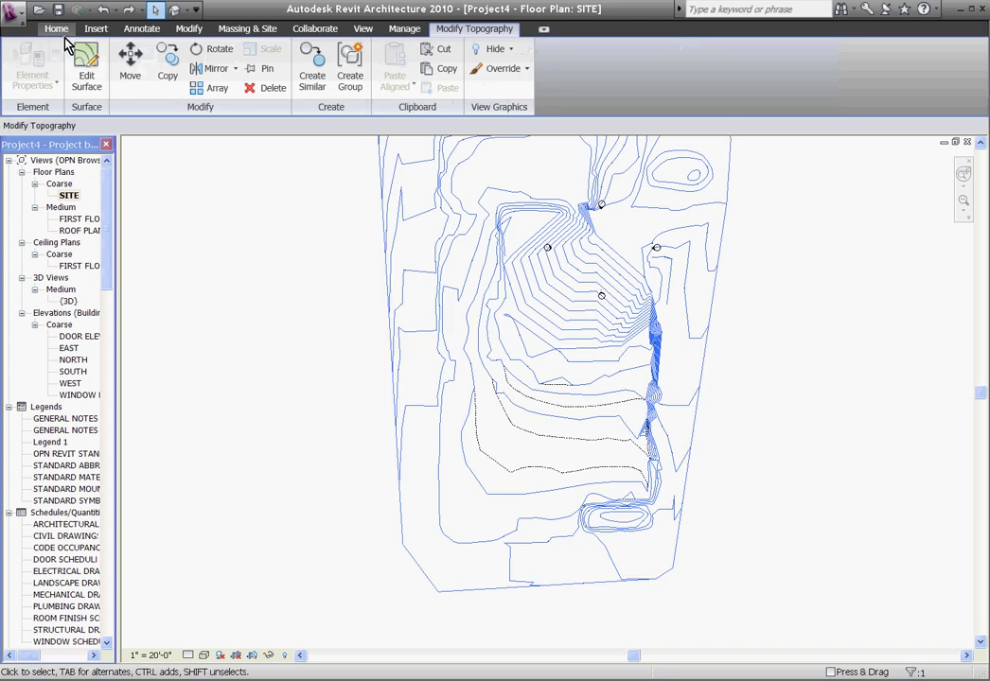
left_click(46, 87)
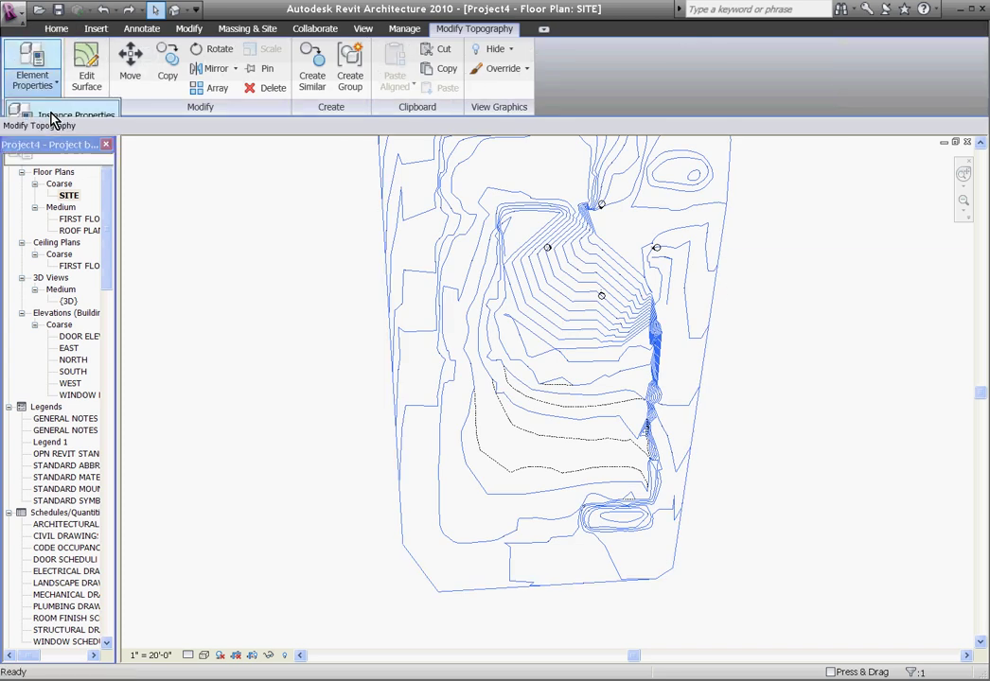
left_click(52, 117)
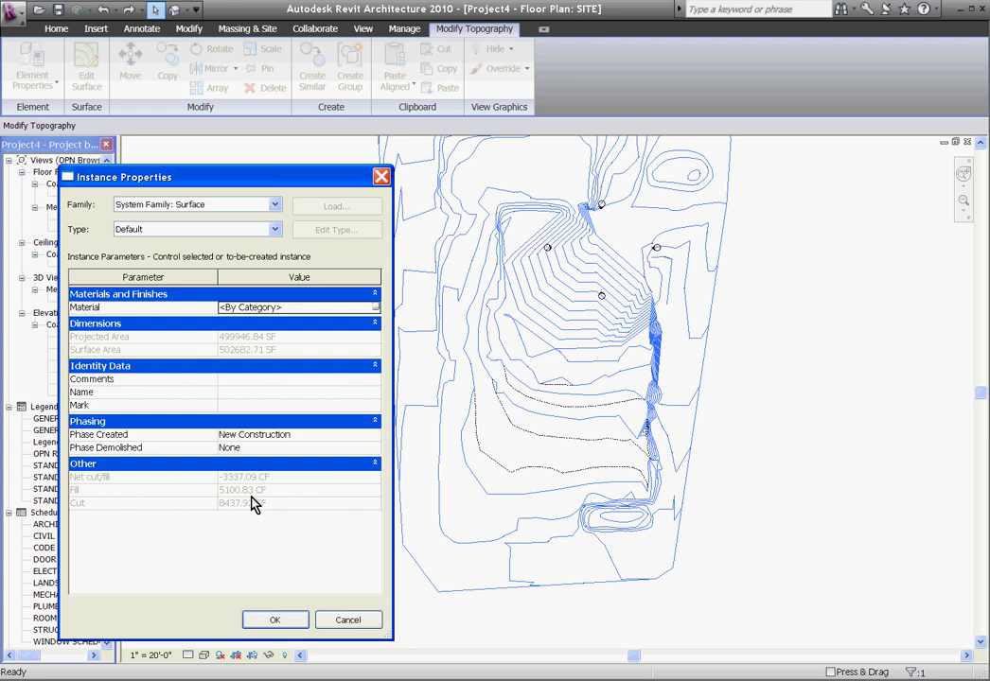
left_click(271, 620)
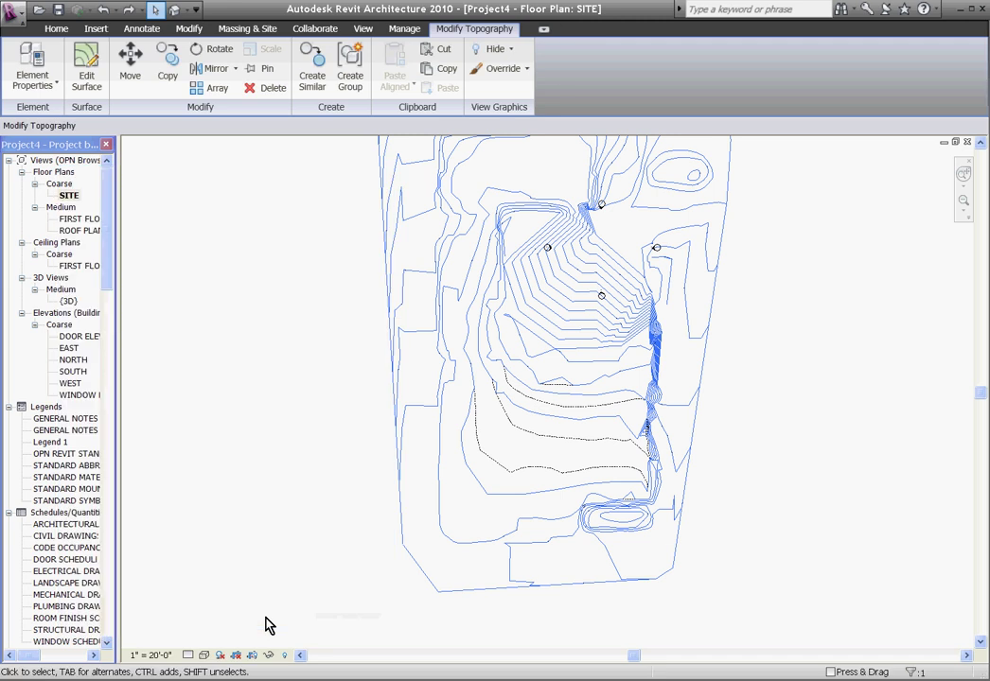
scroll(350, 596, "down", 2)
scroll(377, 516, "down", 1)
left_click(382, 223)
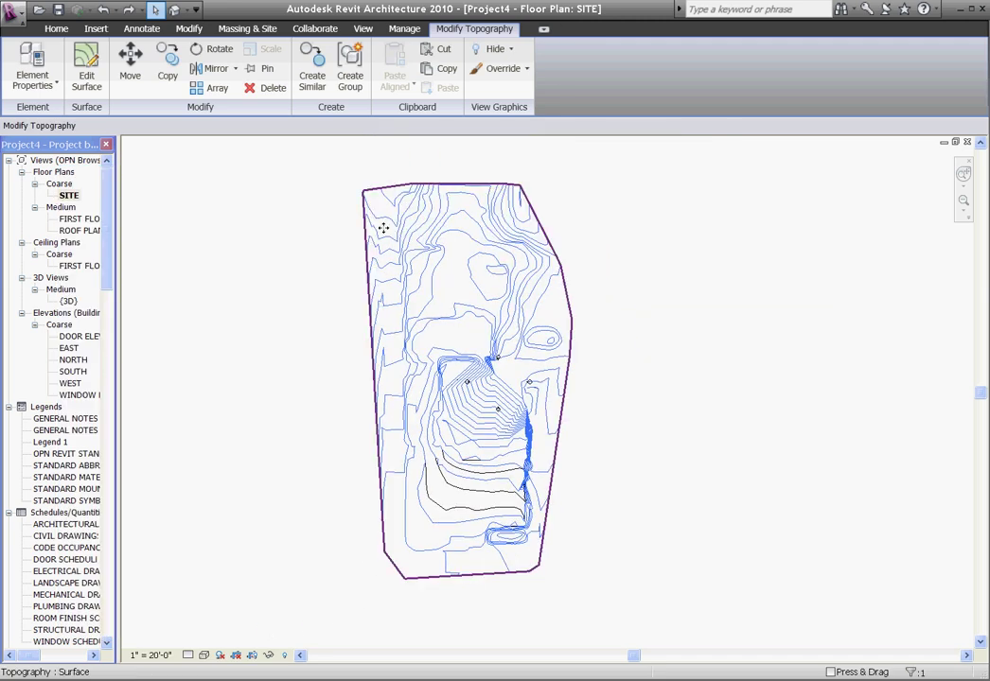
left_click(392, 370)
left_click(398, 304)
left_click(398, 267)
scroll(394, 207, "up", 1)
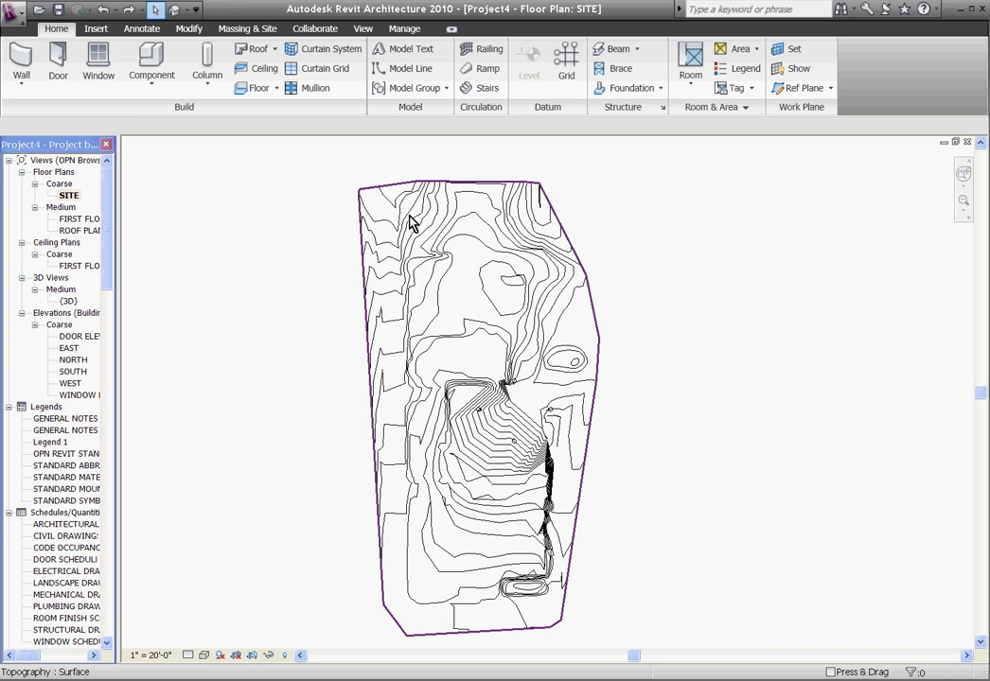
Start a subregion without saving the project and sketch a gently curved spline from the site's north-west corner southward along its west side.
left_click(251, 31)
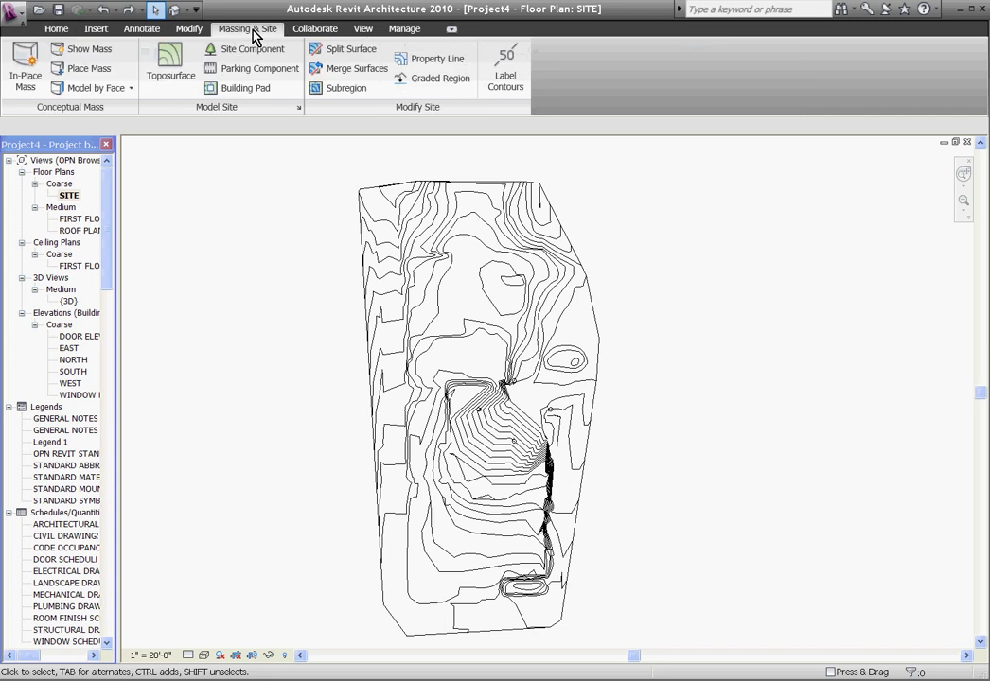
left_click(338, 95)
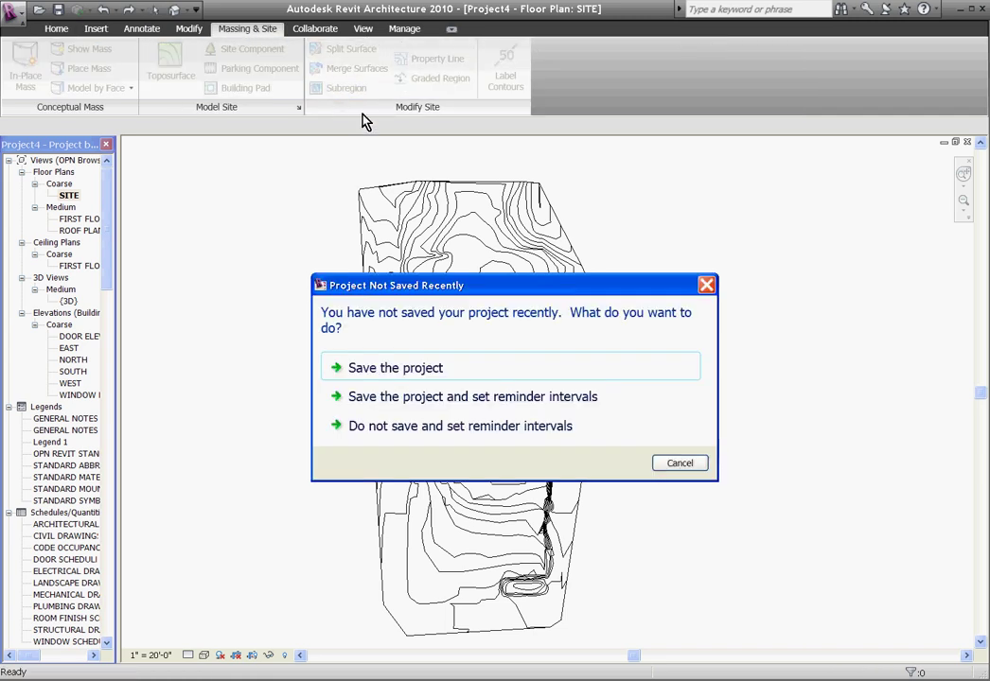
left_click(680, 462)
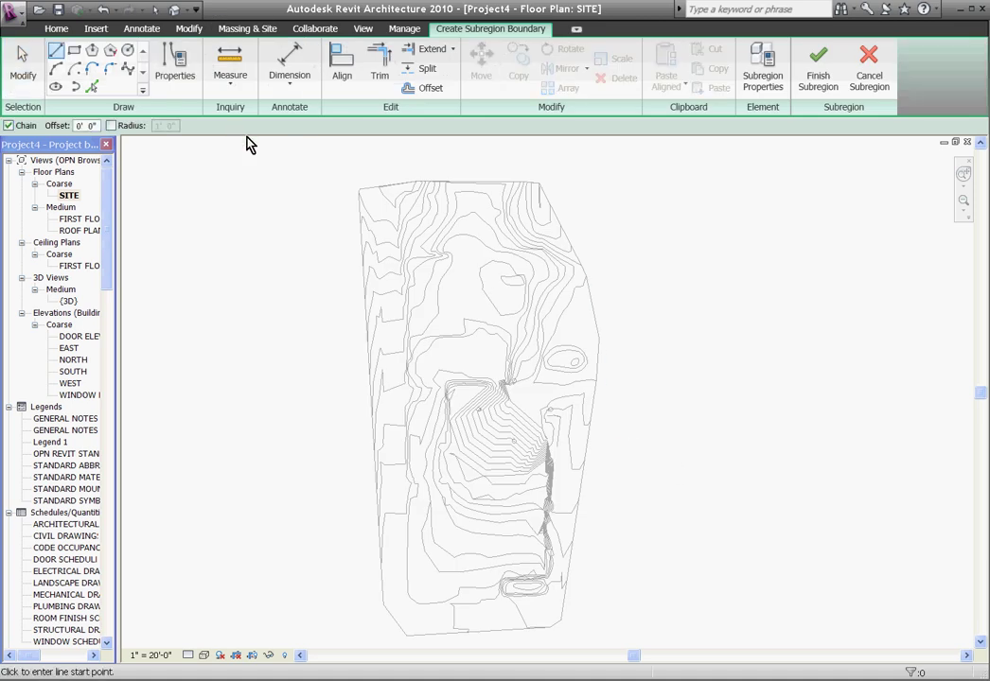
scroll(383, 137, "up", 4)
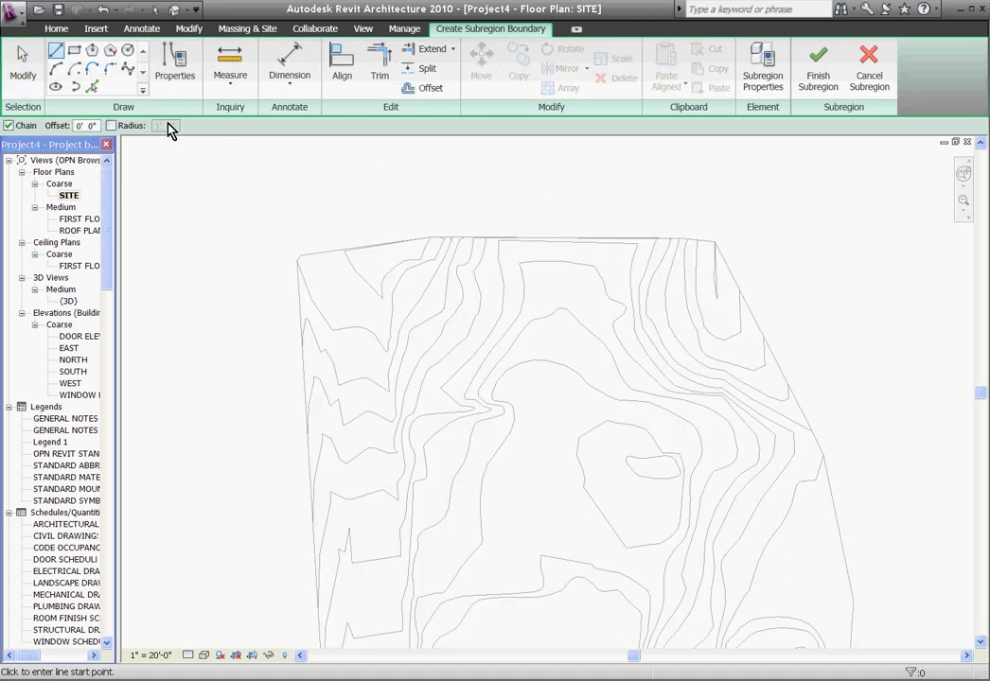
left_click(128, 69)
scroll(312, 253, "up", 2)
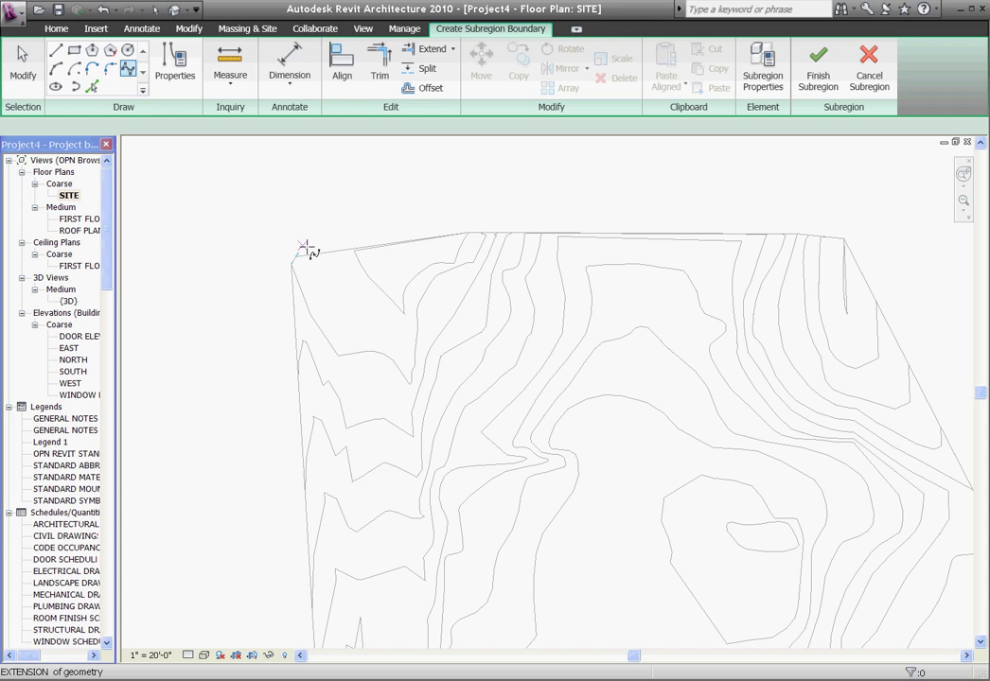
left_click(306, 244)
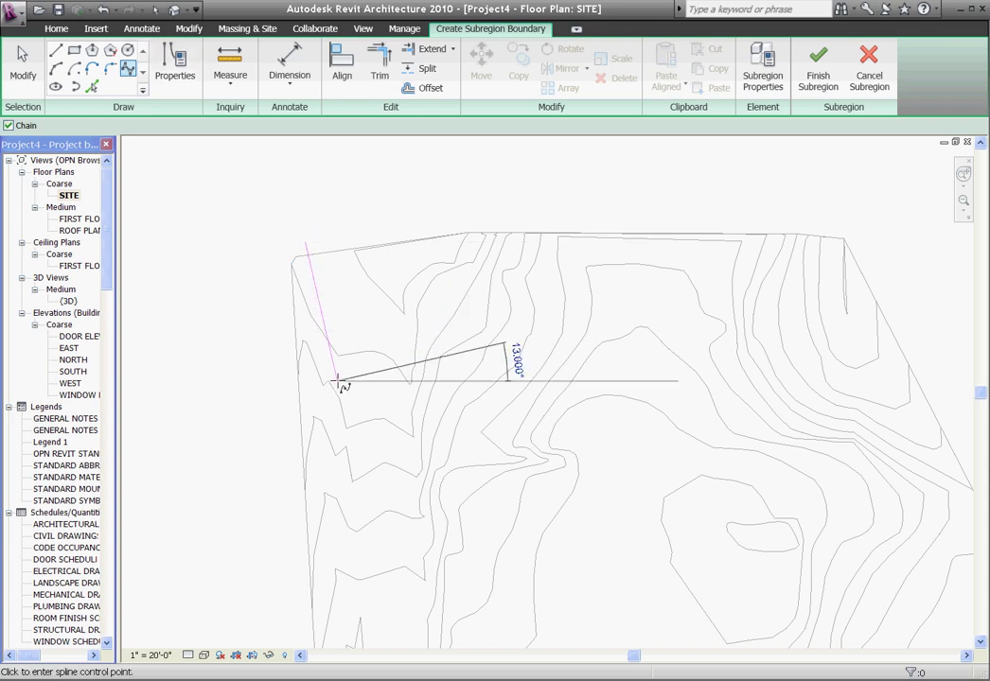
scroll(388, 390, "down", 3)
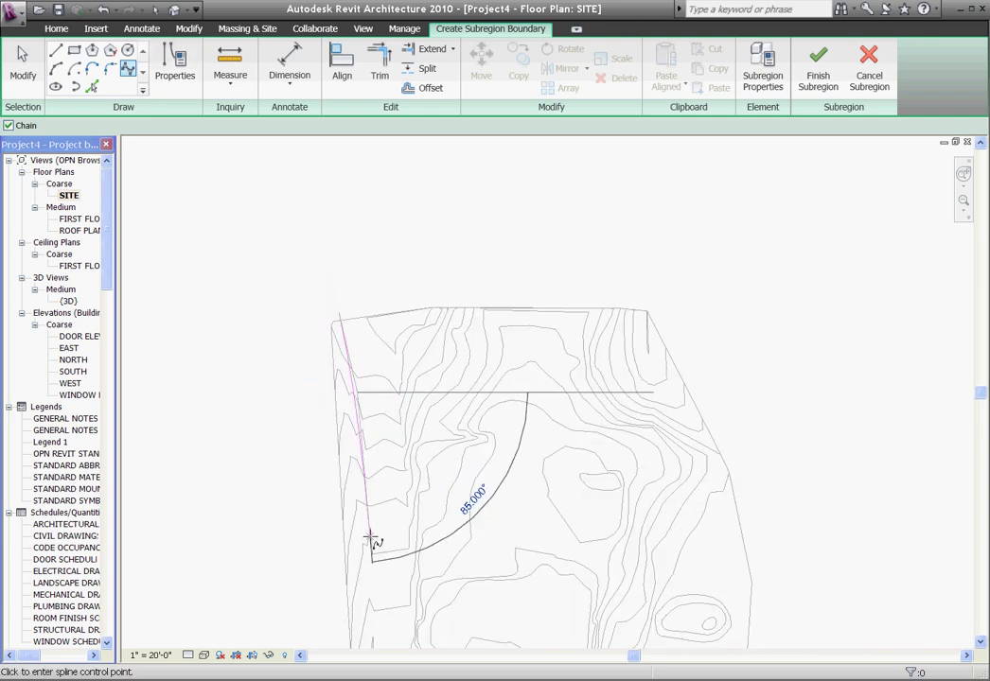
middle_click_drag(369, 622, 380, 579)
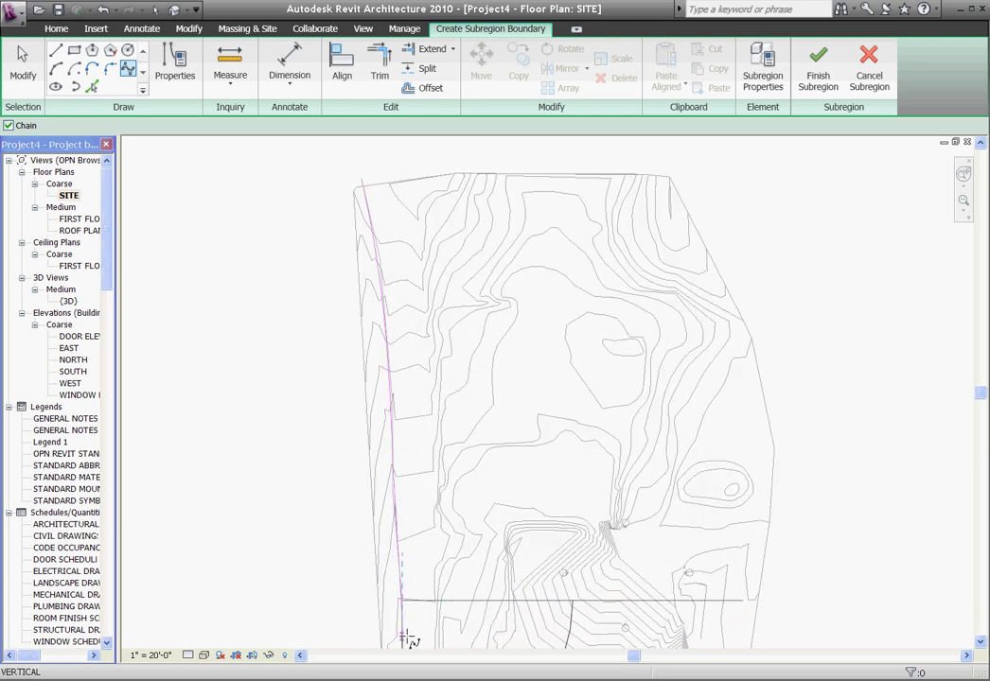
left_click(409, 640)
key("Escape")
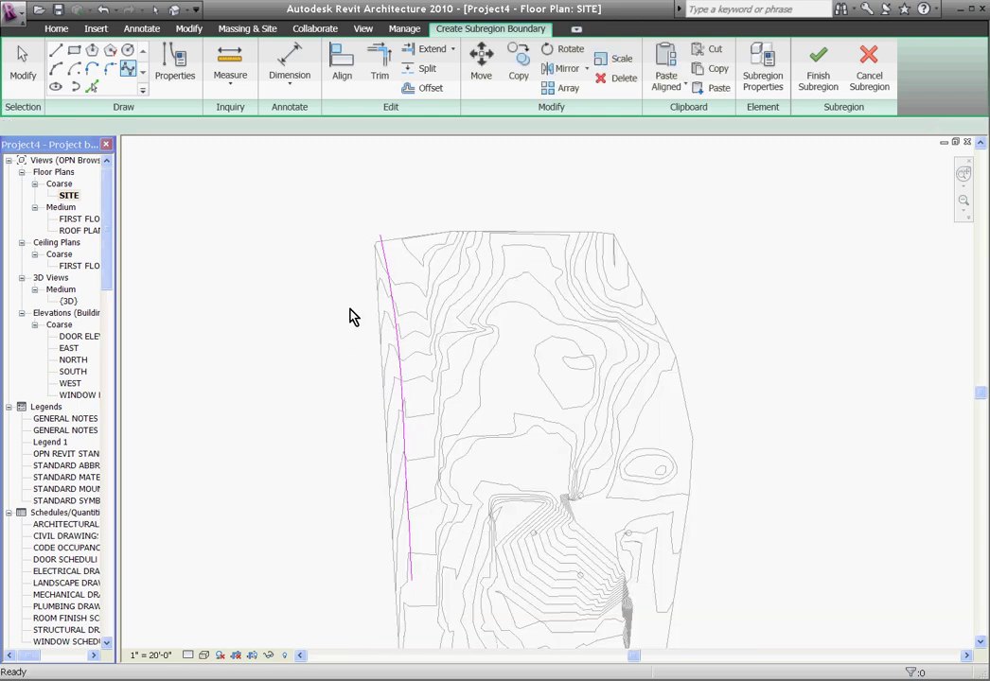
key("Escape")
Add a parallel subregion boundary line on the east side of the spline, using Pick Lines with a 35' offset.
scroll(420, 227, "down", 1)
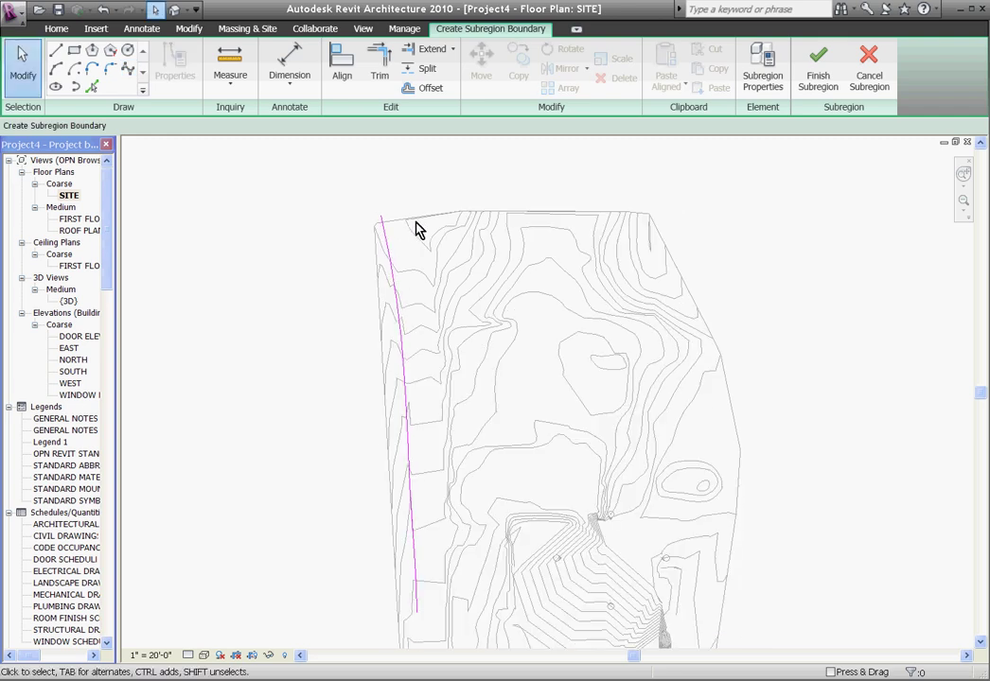
left_click(94, 89)
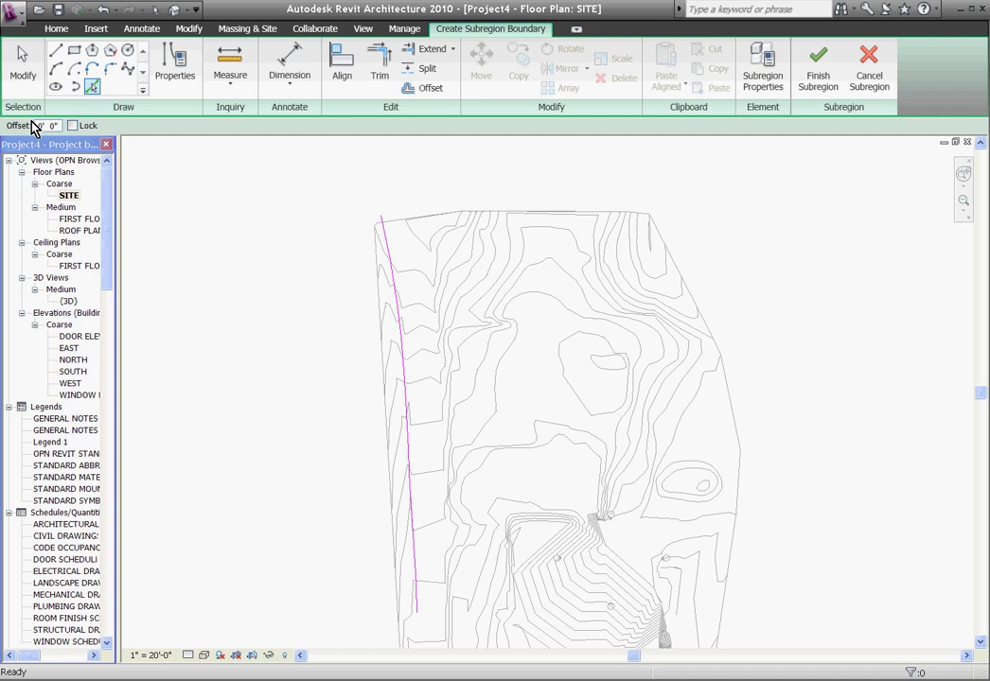
left_click(59, 126)
type("35")
left_click(388, 249)
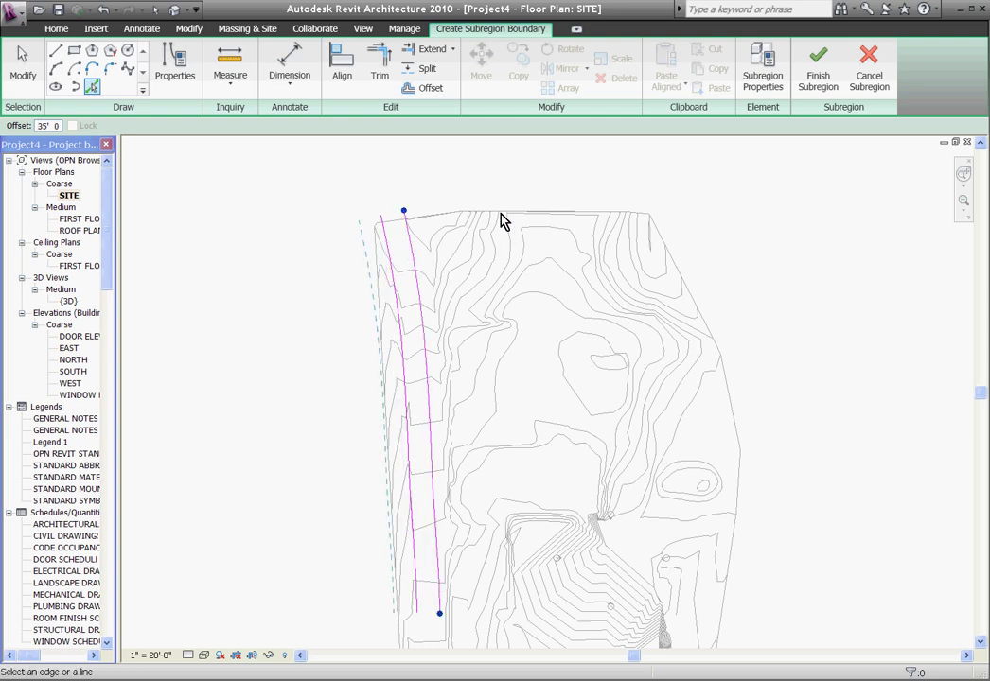
scroll(452, 227, "down", 2)
scroll(437, 213, "up", 4)
key("Escape")
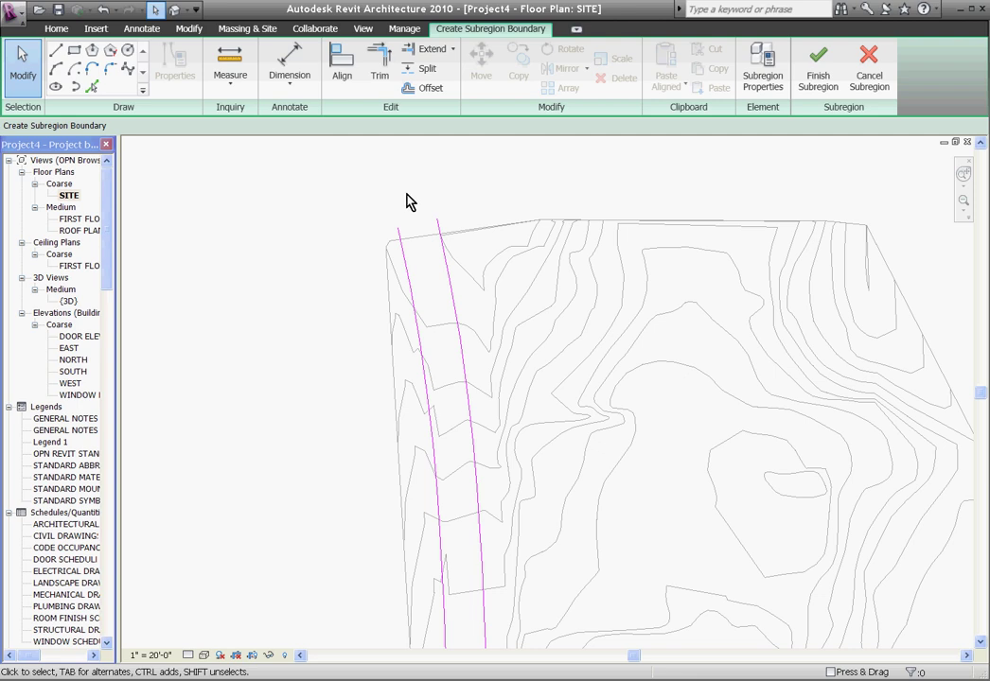
Sketch a straight line about 45' long across both curves at their north ends, just outside the site edge.
scroll(396, 199, "down", 1)
scroll(450, 213, "up", 1)
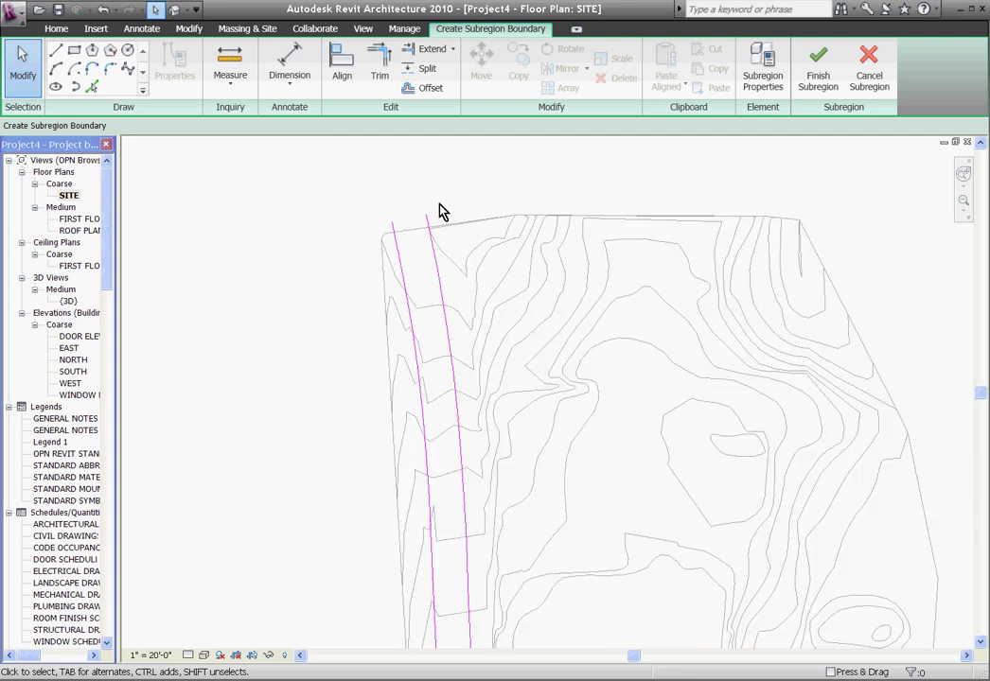
left_click(56, 50)
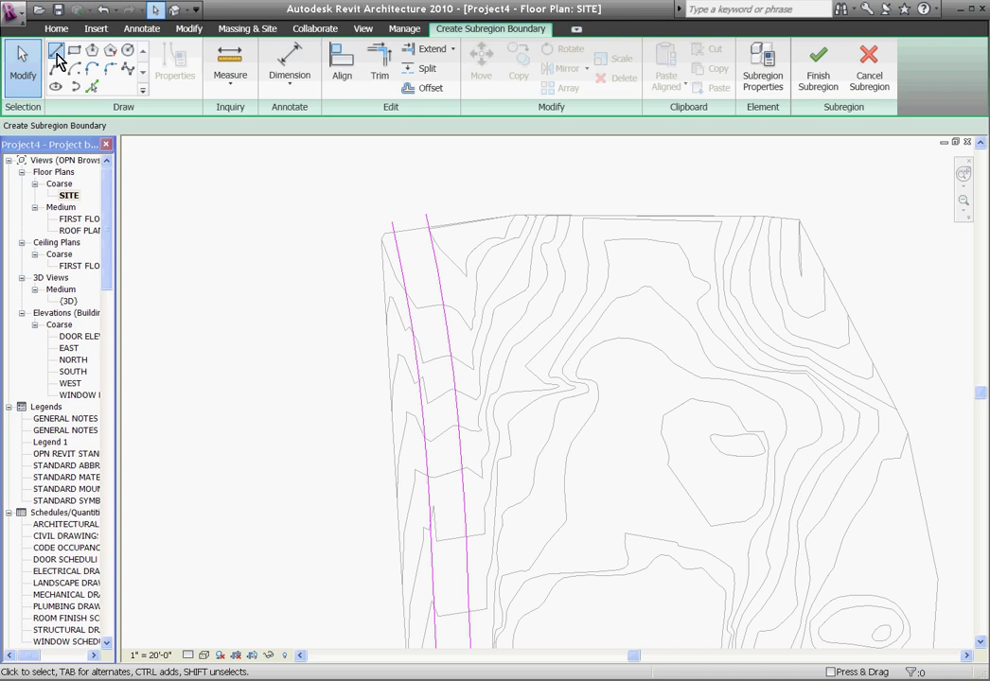
scroll(395, 227, "up", 1)
scroll(394, 225, "up", 4)
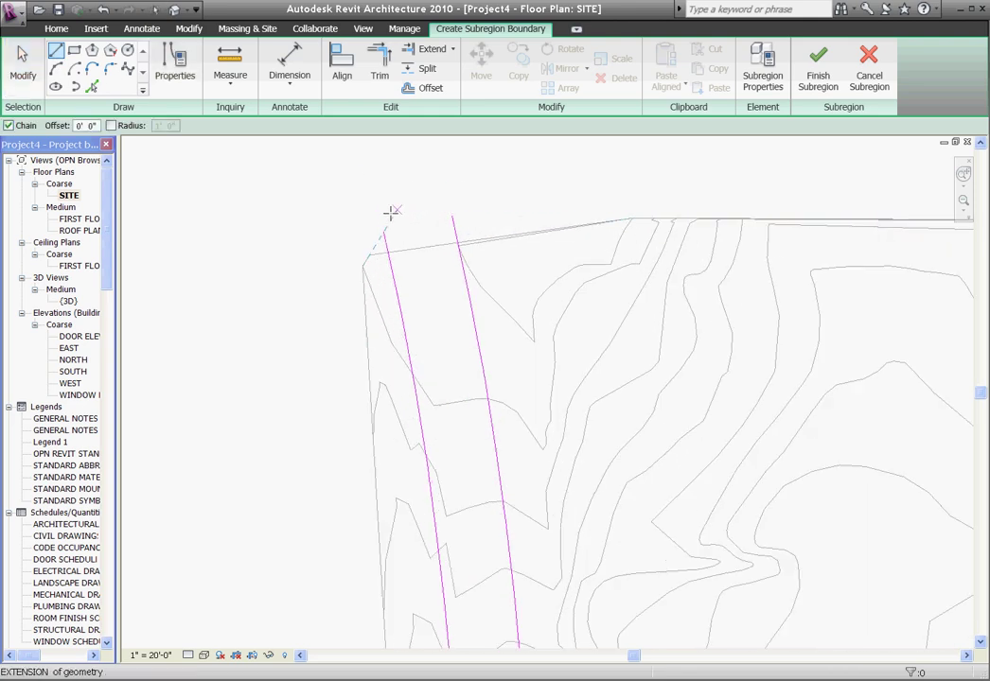
left_click(380, 244)
key("Escape")
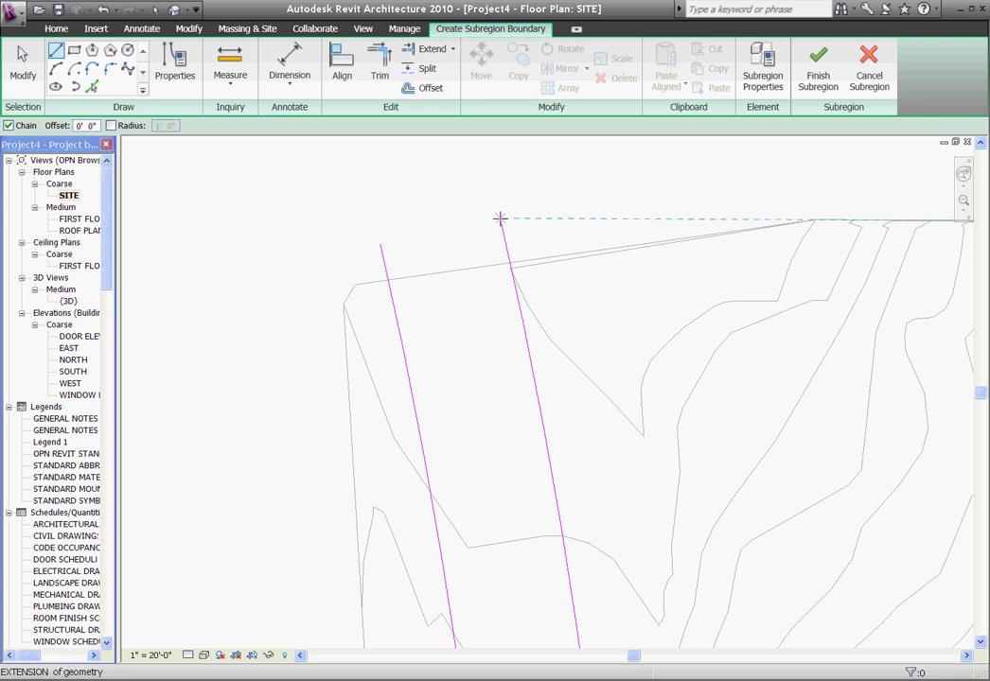
left_click(516, 248)
left_click(366, 266)
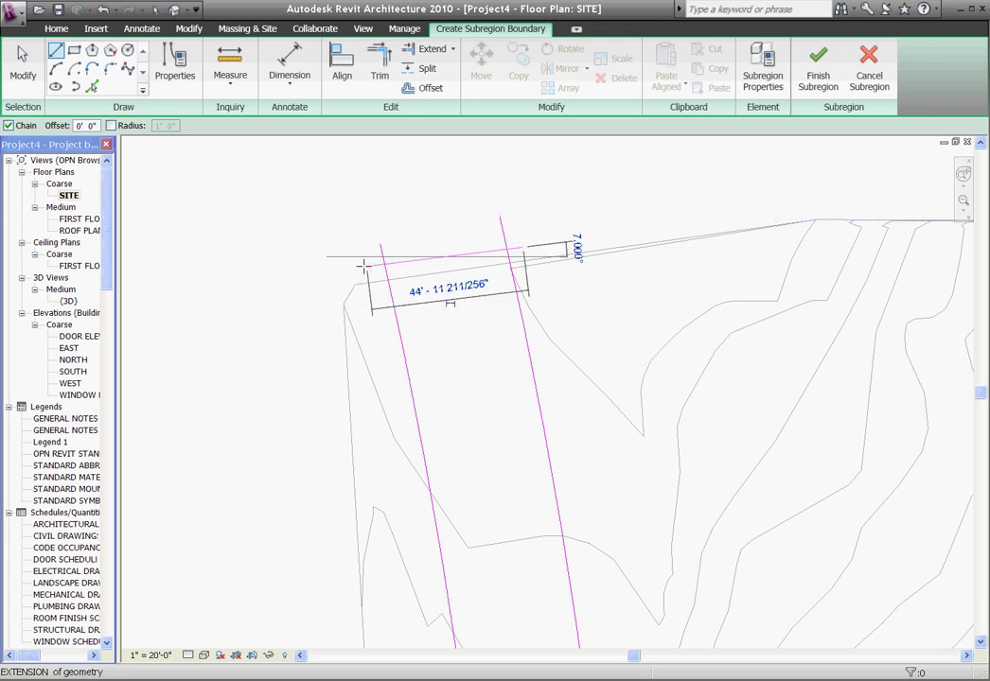
key("Escape")
key("Escape")
Try to trim the straight line at the strip's north end against the west boundary curve.
key("t")
key("r")
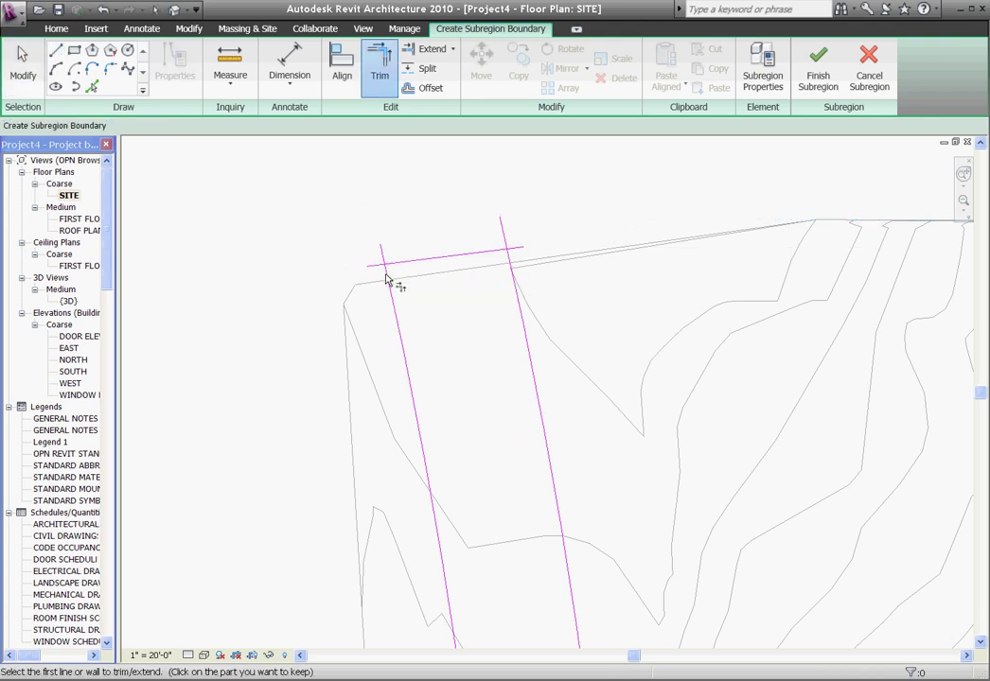
key("Escape")
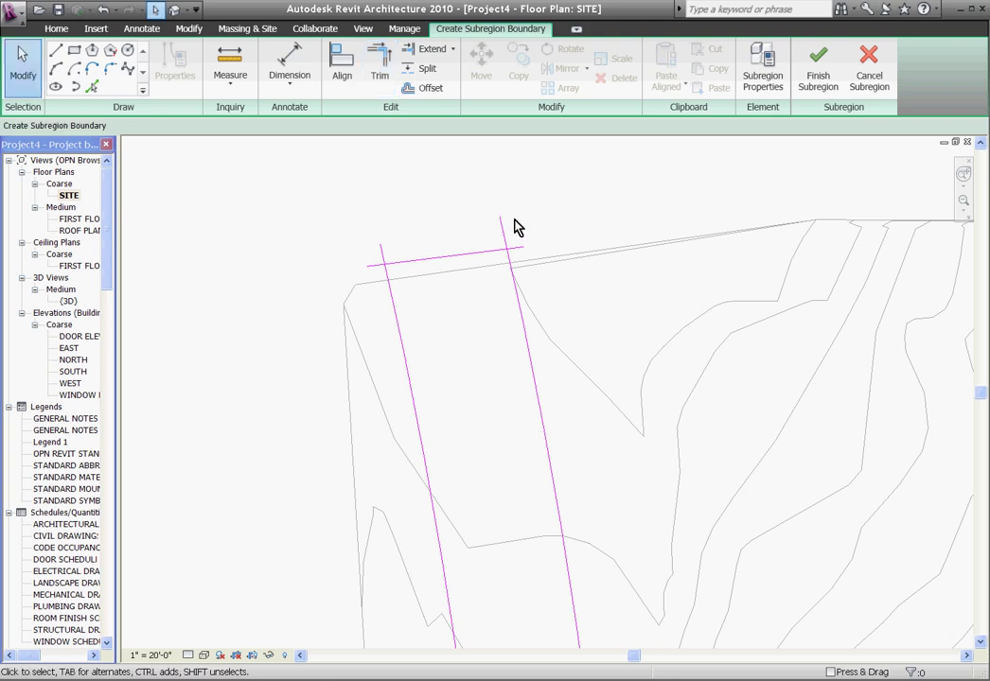
scroll(389, 276, "up", 1)
left_click(401, 278)
key("t")
key("r")
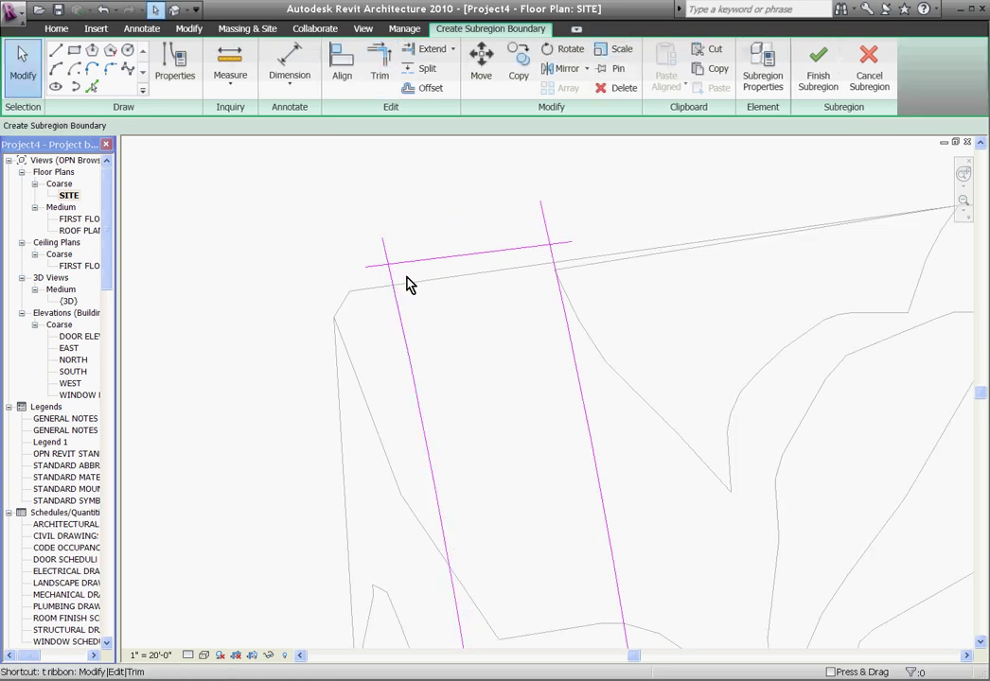
left_click(413, 266)
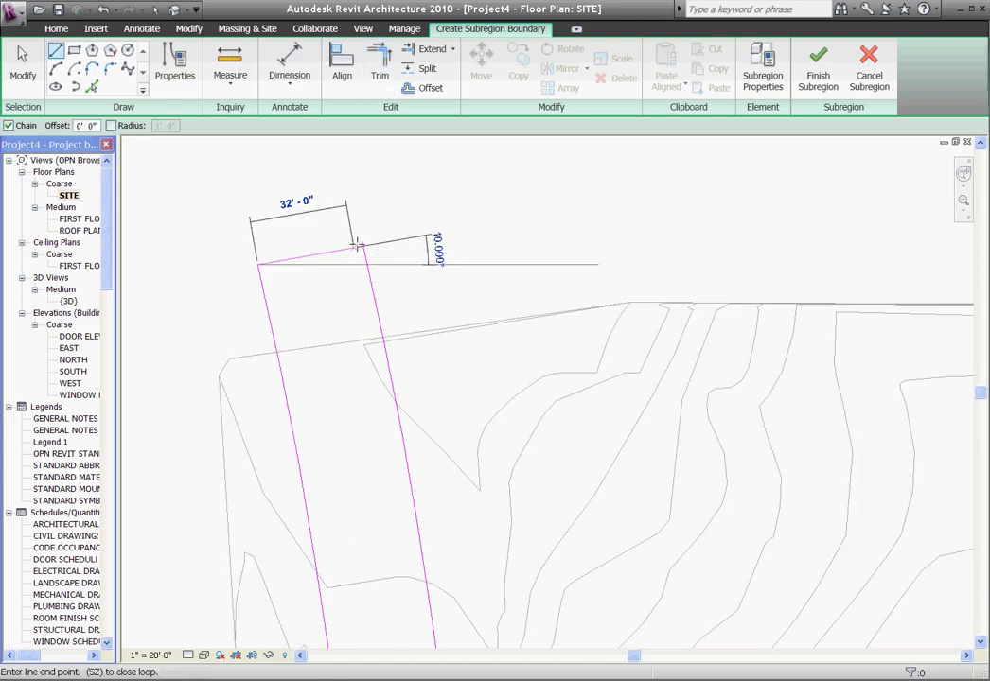
Close the strip's north and south ends with straight lines between the curve endpoints, and finish the subregion.
left_click(356, 247)
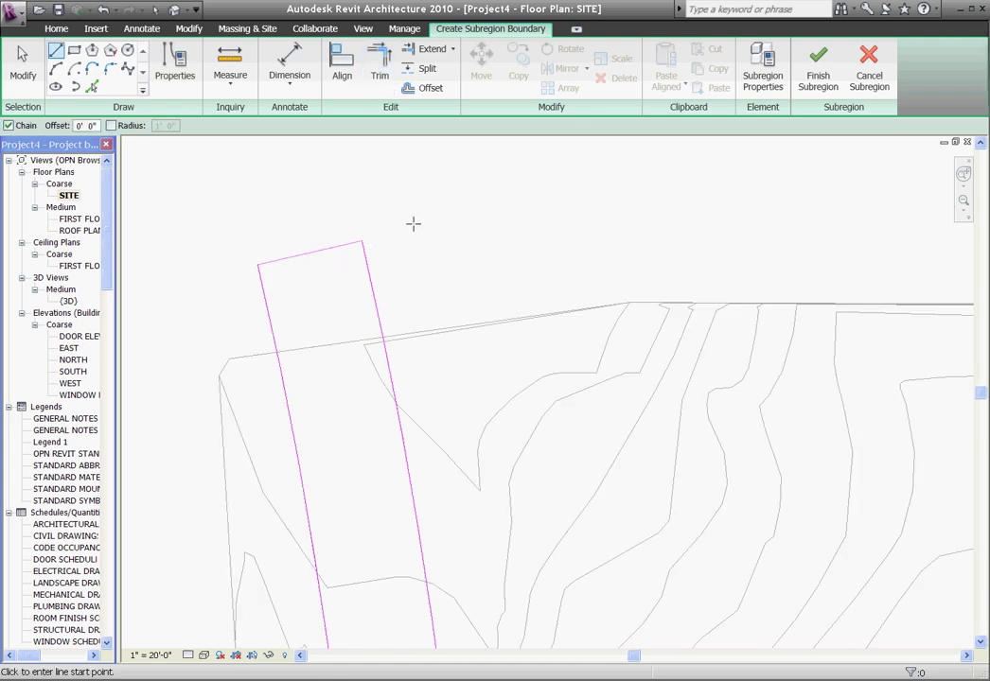
scroll(394, 203, "down", 4)
scroll(396, 484, "up", 5)
scroll(396, 483, "up", 2)
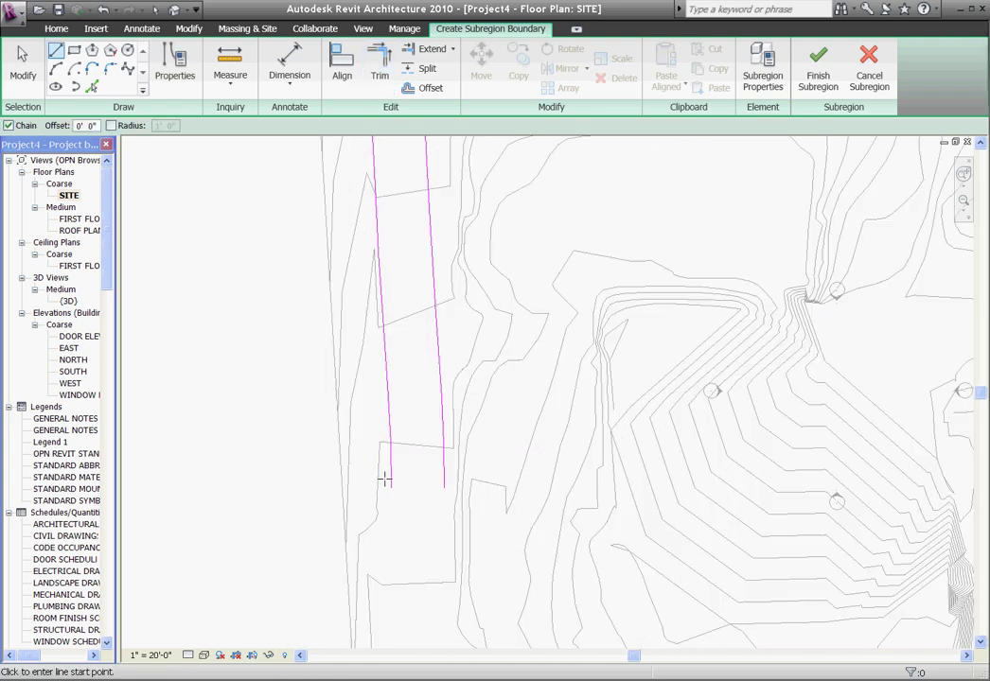
left_click(391, 486)
left_click(444, 487)
scroll(492, 420, "down", 2)
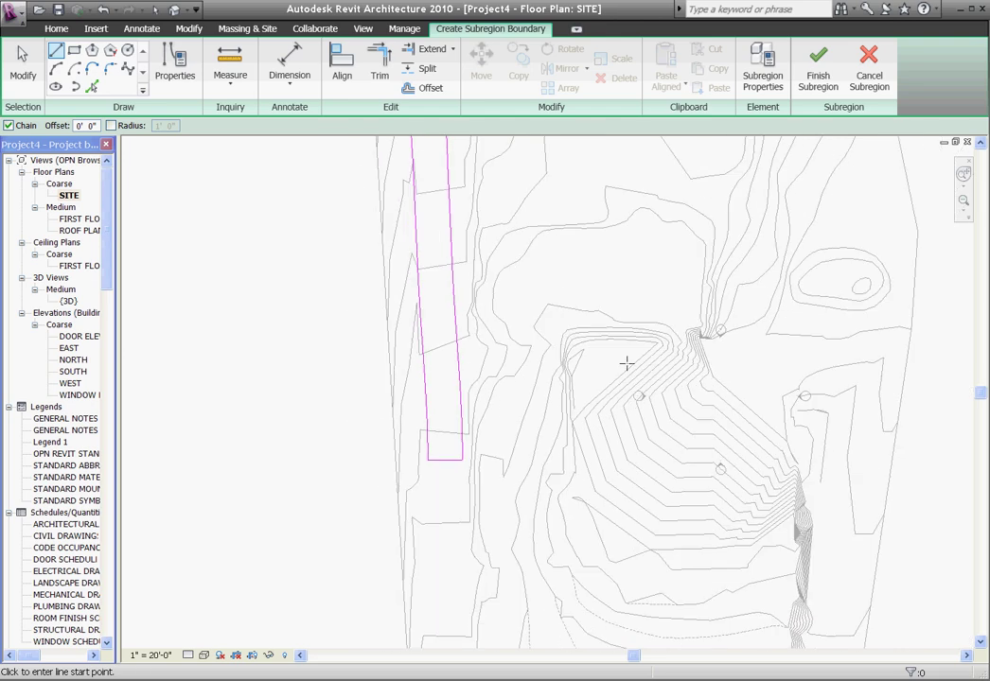
left_click(818, 69)
scroll(523, 527, "down", 4)
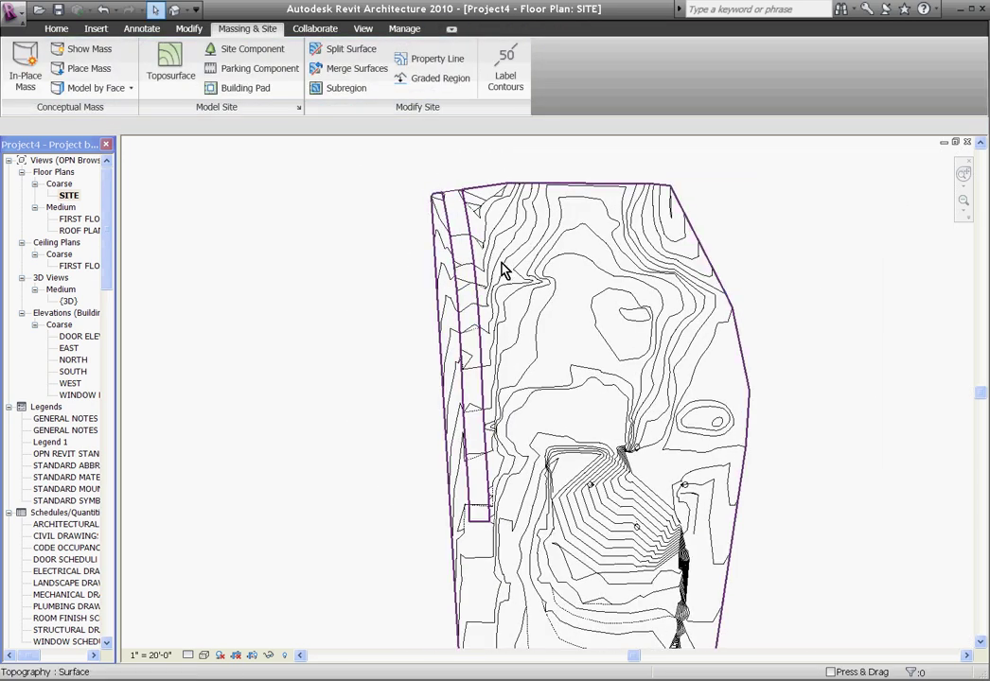
Examine the new subregion strip in the default 3D view from a rotated angle, and return to the SITE plan.
scroll(511, 346, "down", 1)
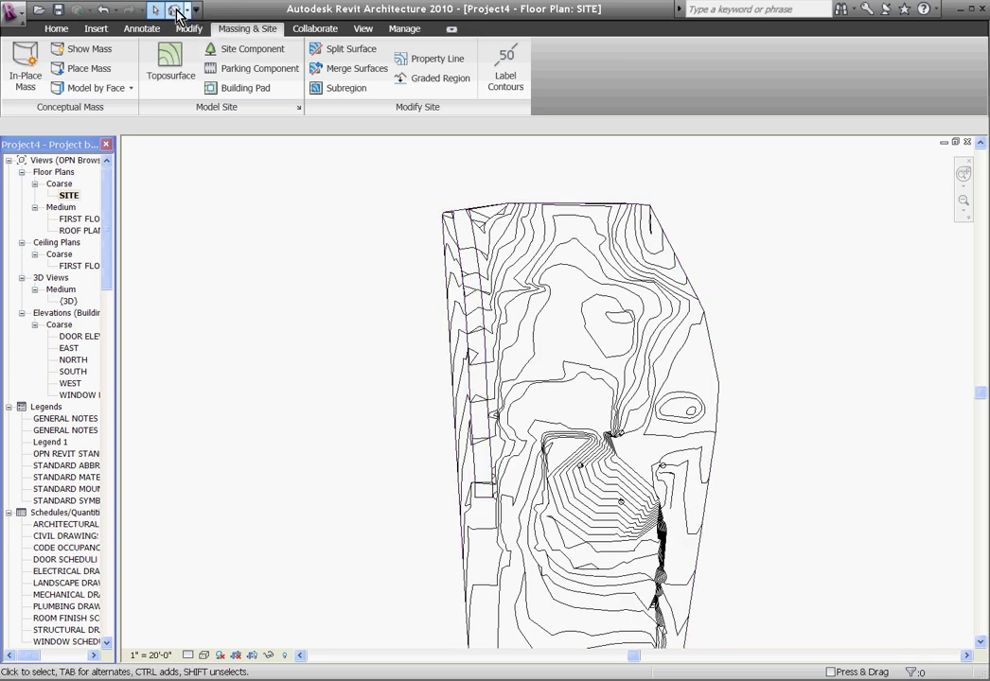
left_click(174, 9)
scroll(577, 186, "up", 4)
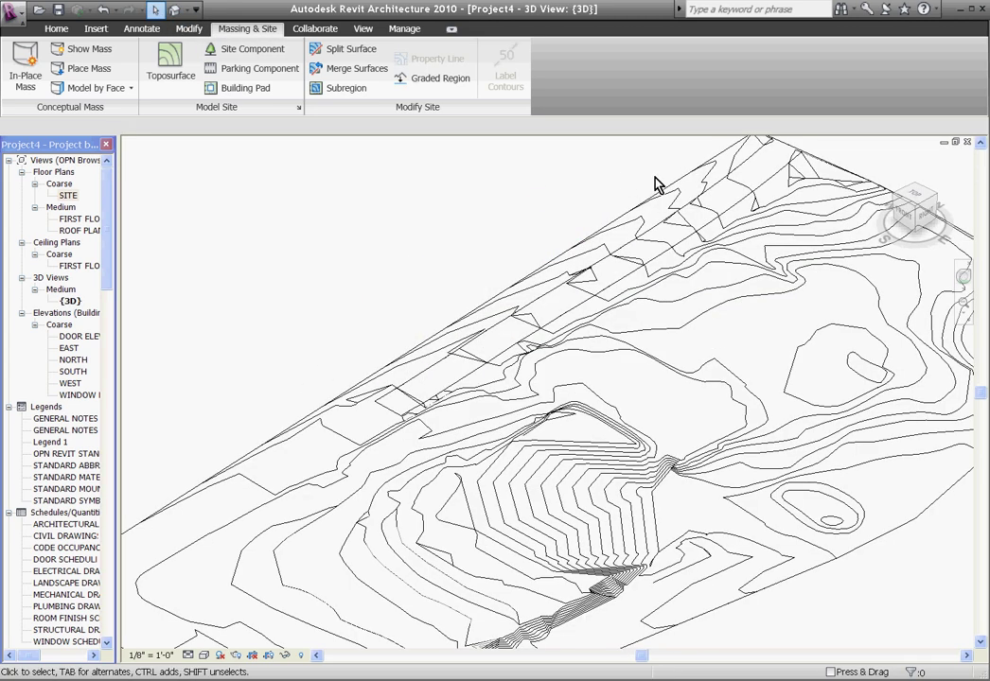
scroll(546, 309, "up", 2)
middle_click_drag(620, 345, 930, 139, "shift")
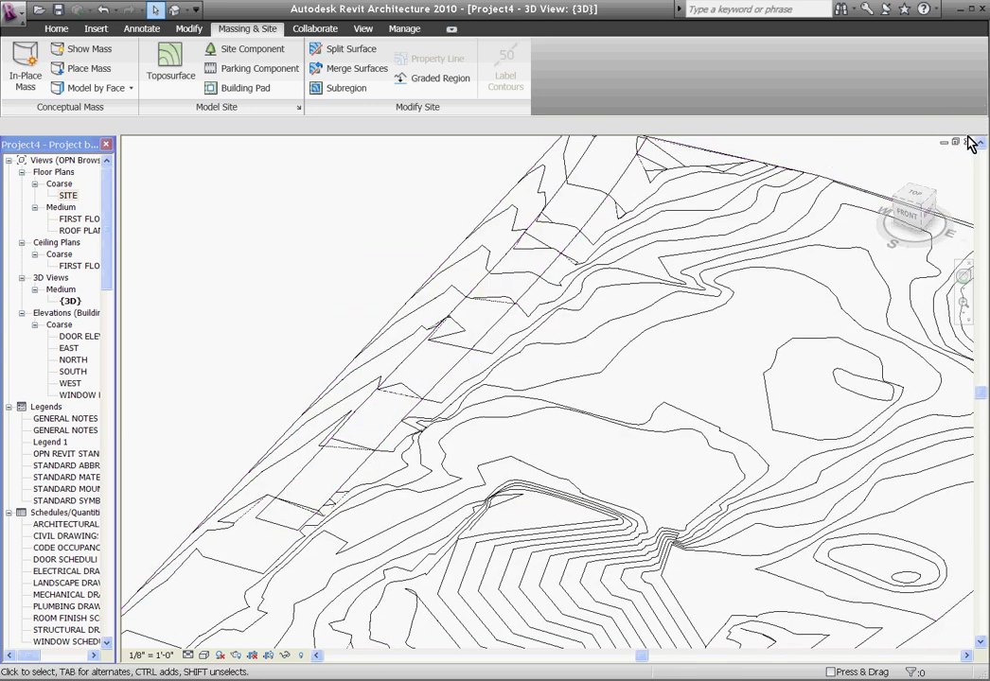
left_click(967, 142)
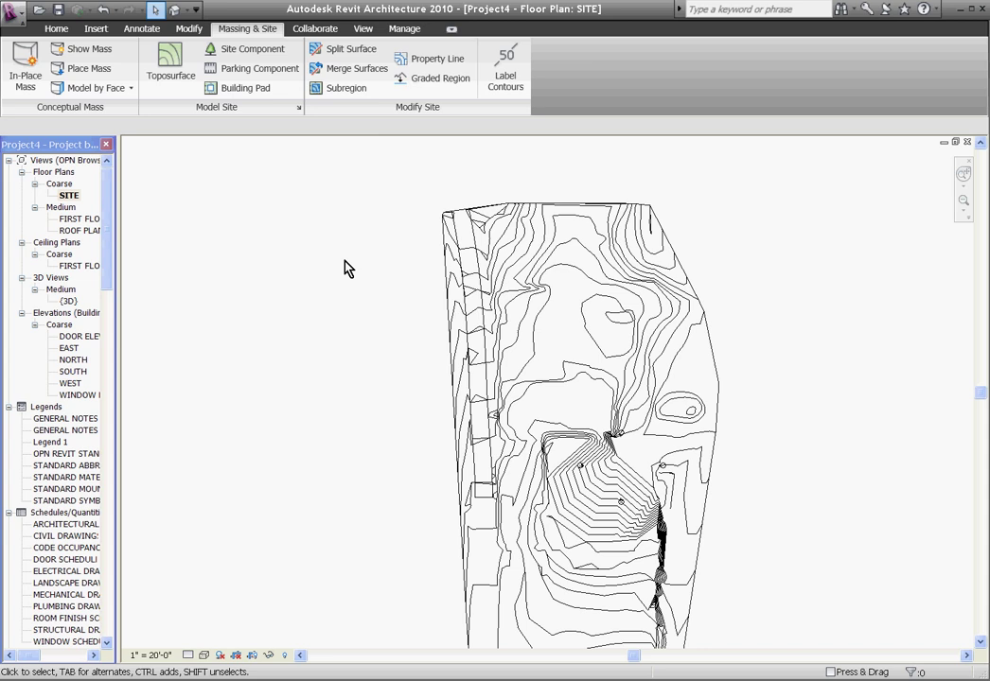
Reload the linked CAD file Survey.dwg in the project's links.
left_click(405, 31)
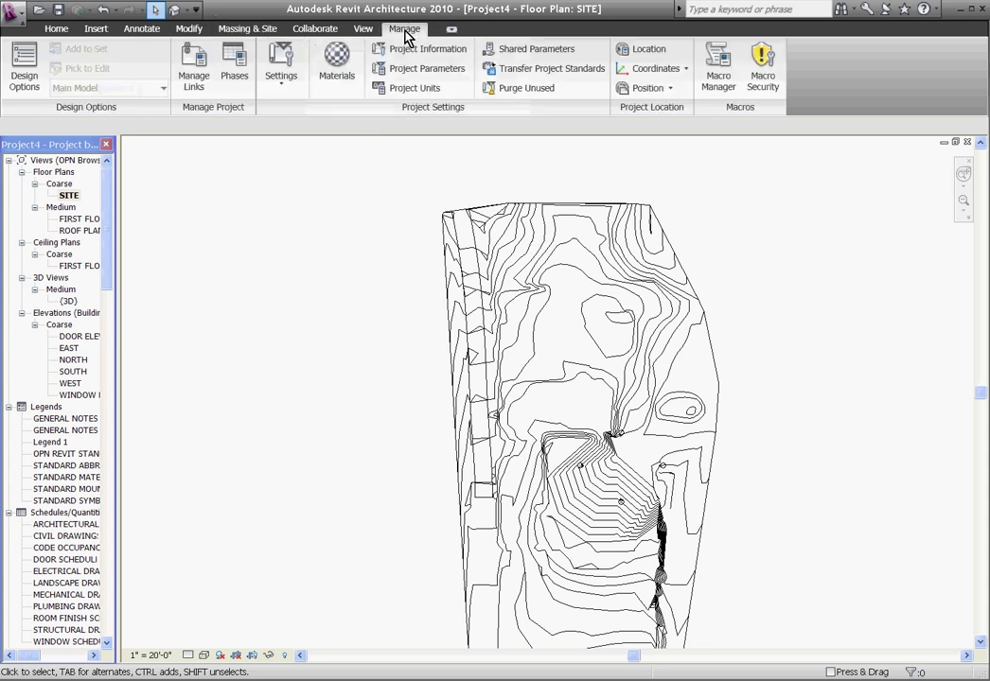
left_click(193, 66)
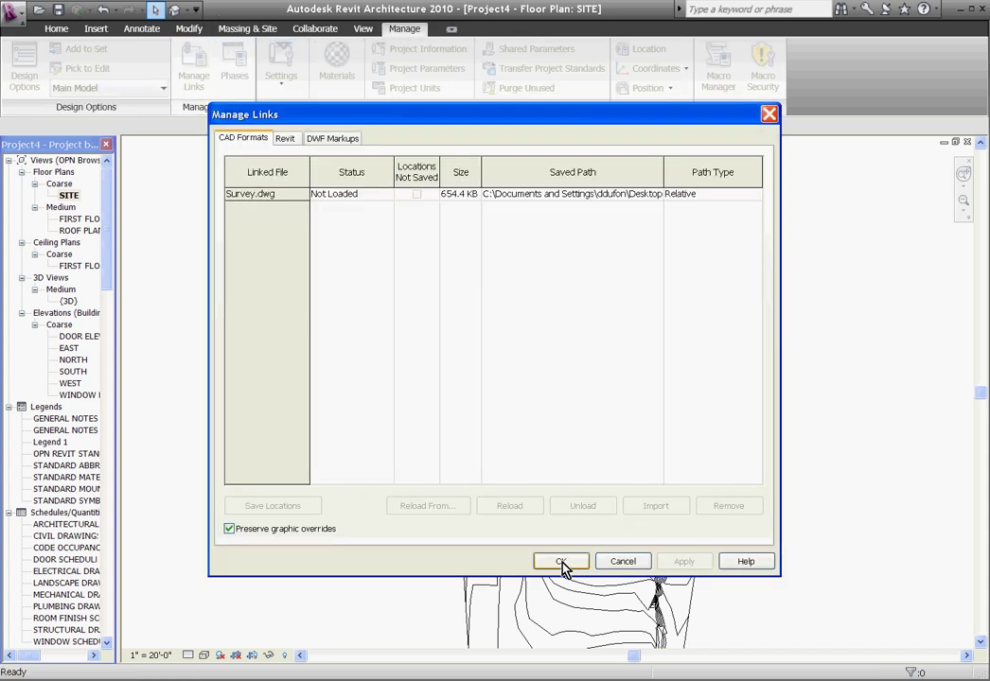
left_click(246, 194)
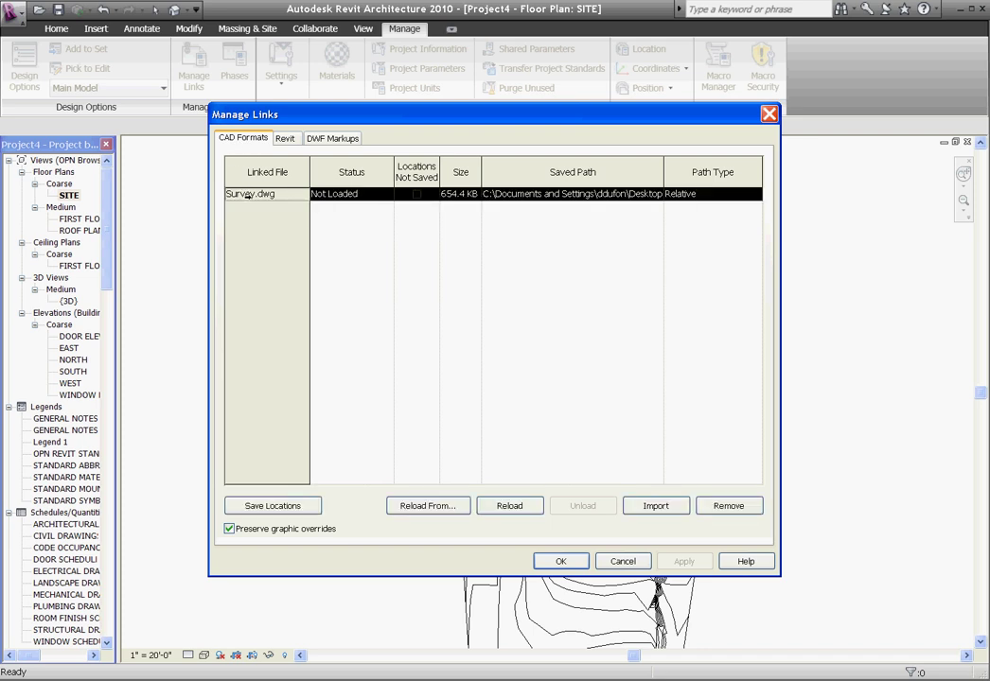
left_click(516, 509)
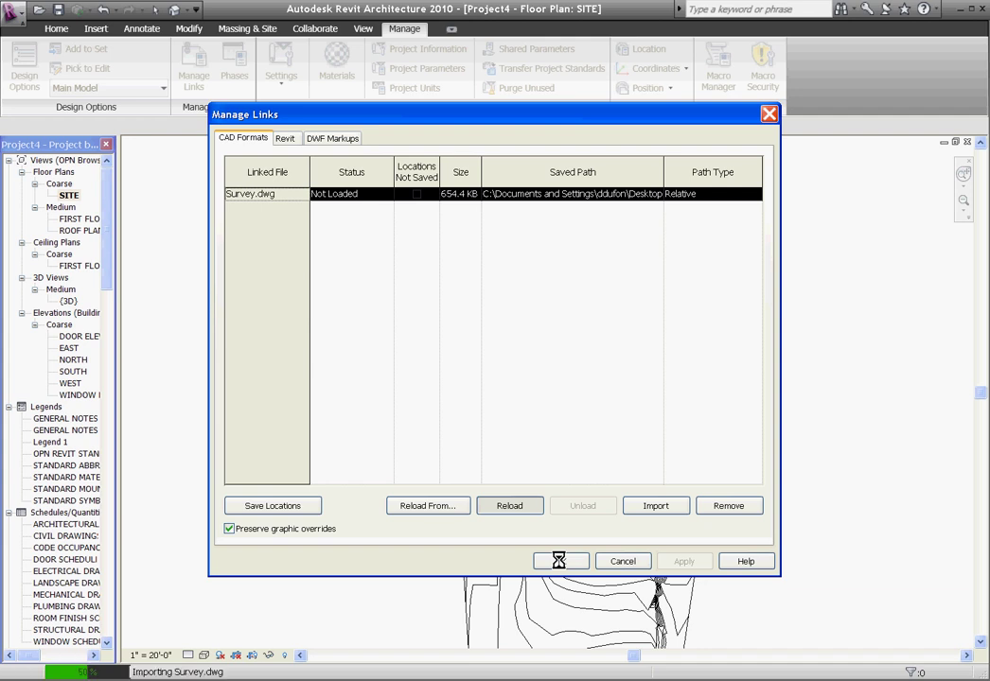
left_click(558, 561)
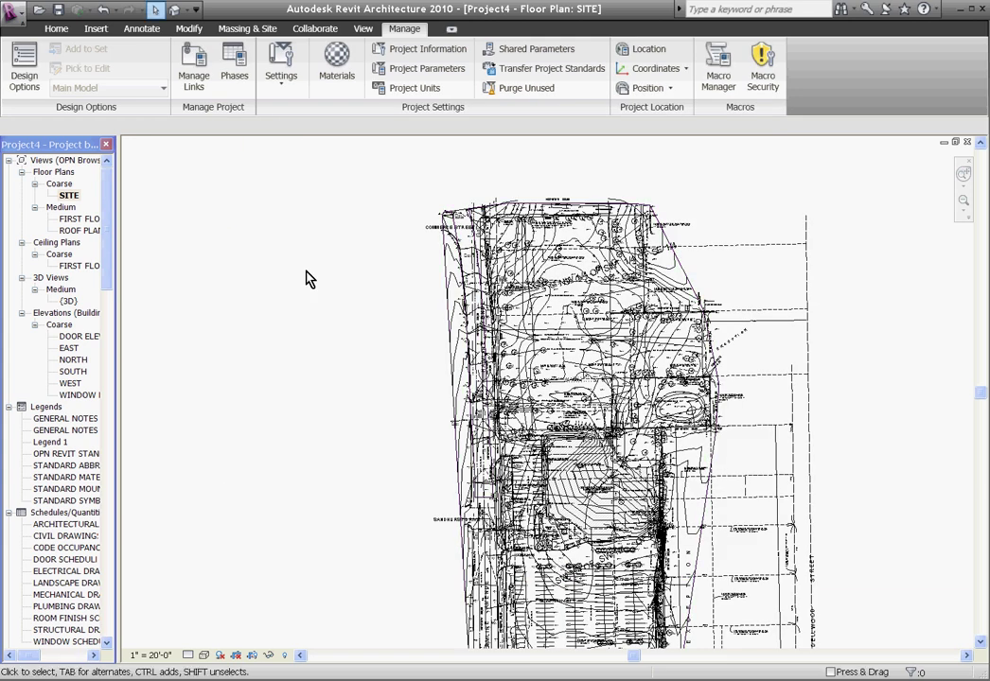
Hide all layers of Survey.dwg, from 0 to UNDER, in the SITE plan's visibility overrides for imported categories.
scroll(513, 412, "up", 1)
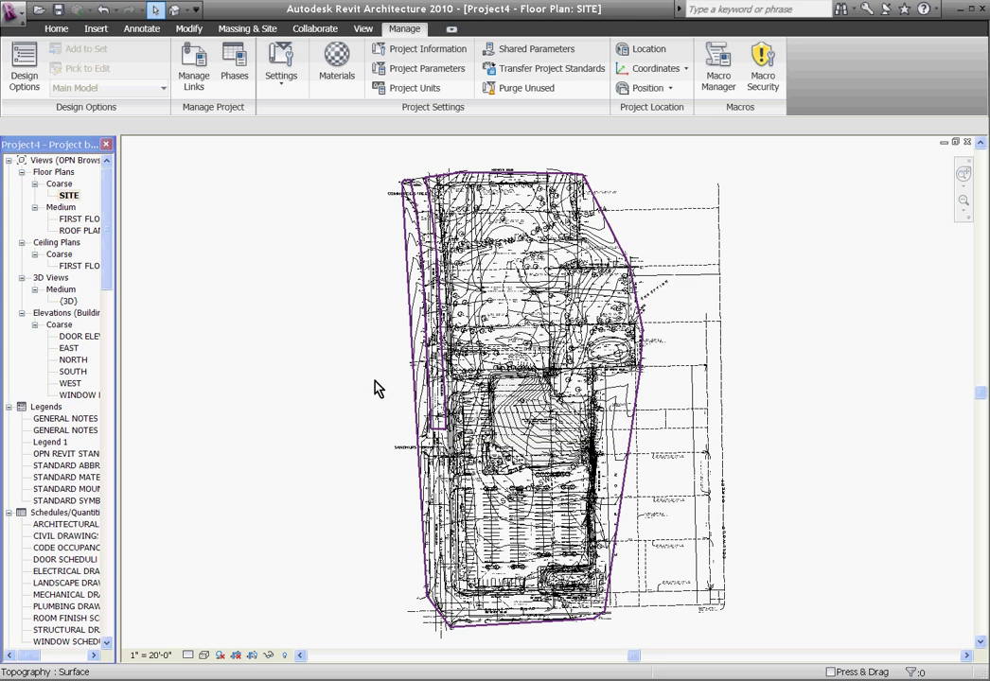
key("v")
key("g")
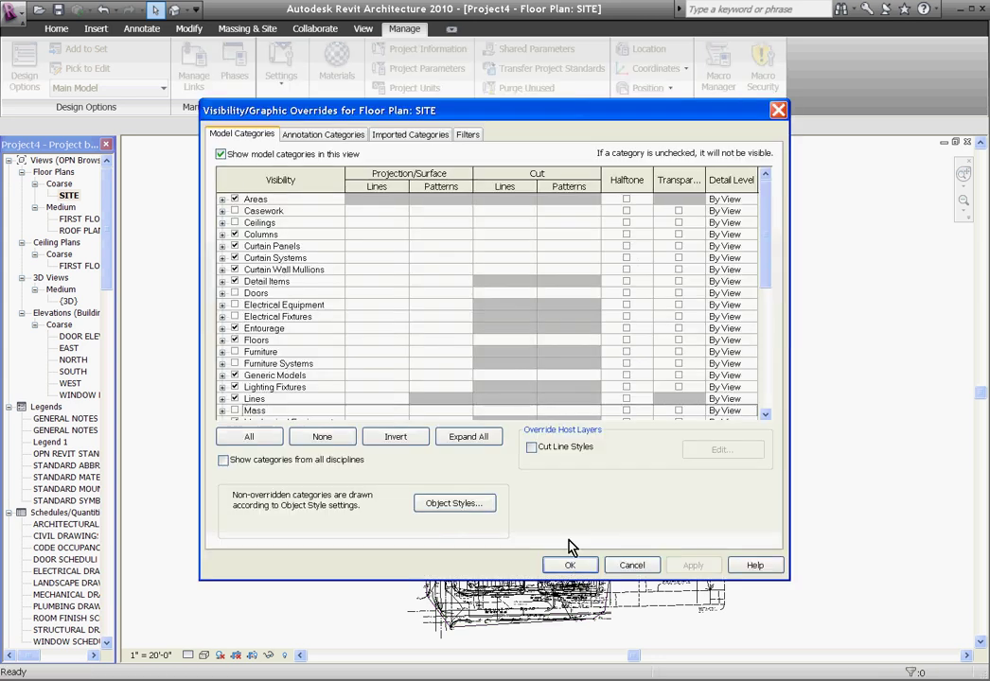
left_click(410, 135)
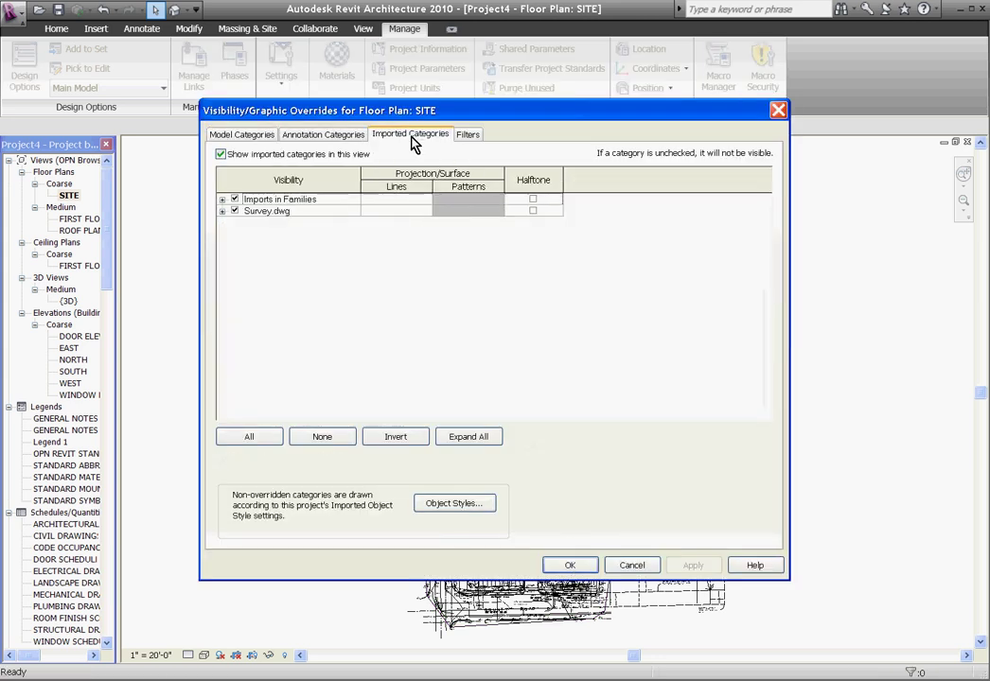
left_click(223, 210)
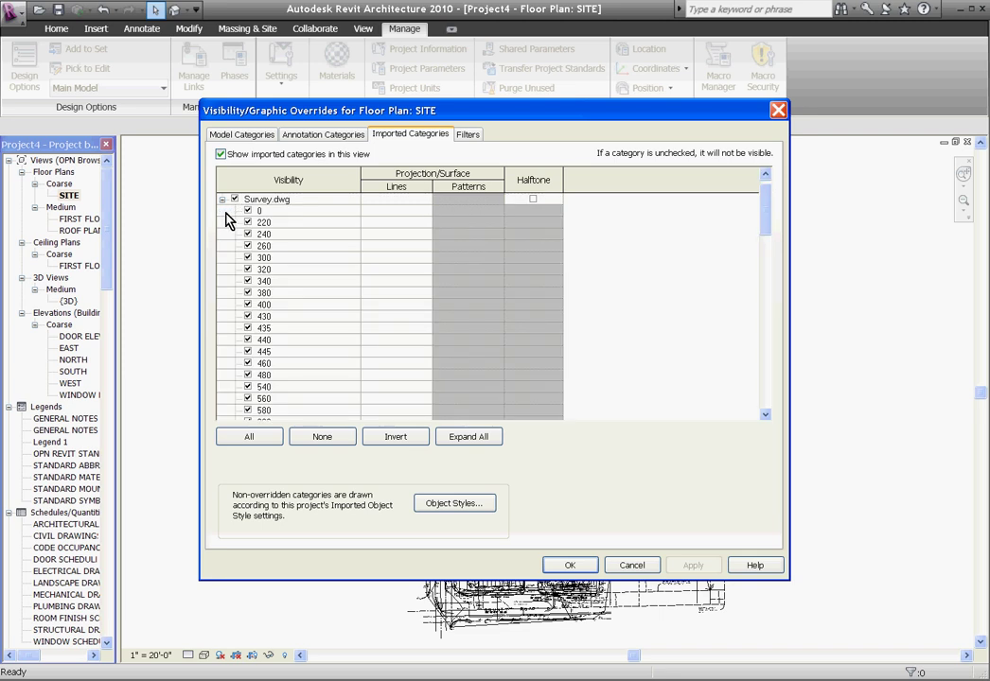
left_click(292, 210)
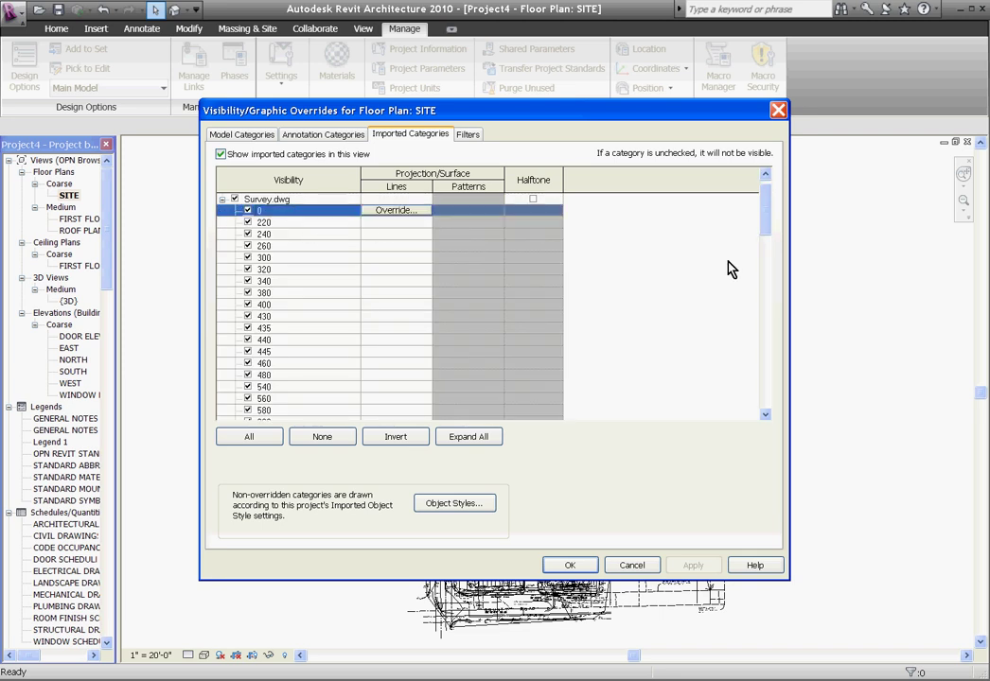
left_click_drag(764, 225, 781, 407)
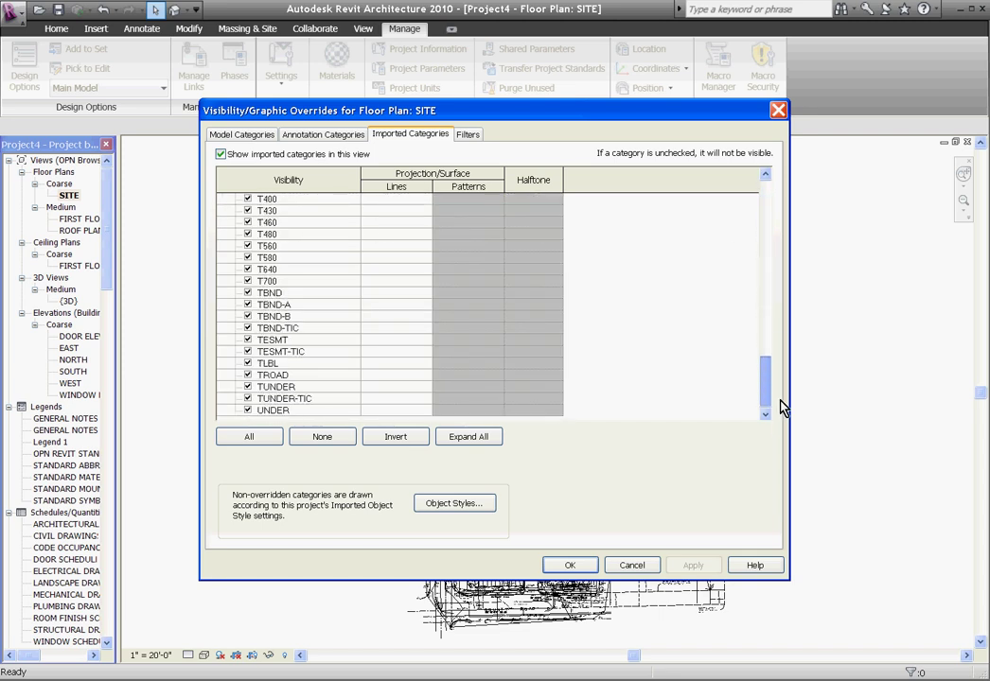
left_click(354, 410, "shift")
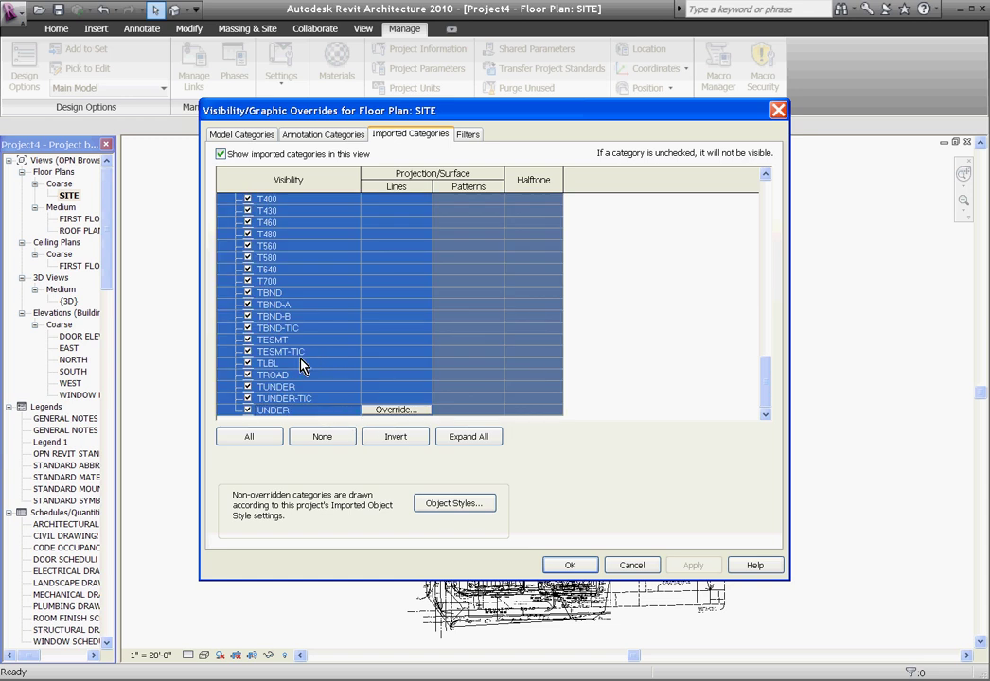
left_click(248, 339)
Make only the Survey.dwg layers L435 and L445 visible again and apply the overrides.
scroll(293, 237, "up", 5)
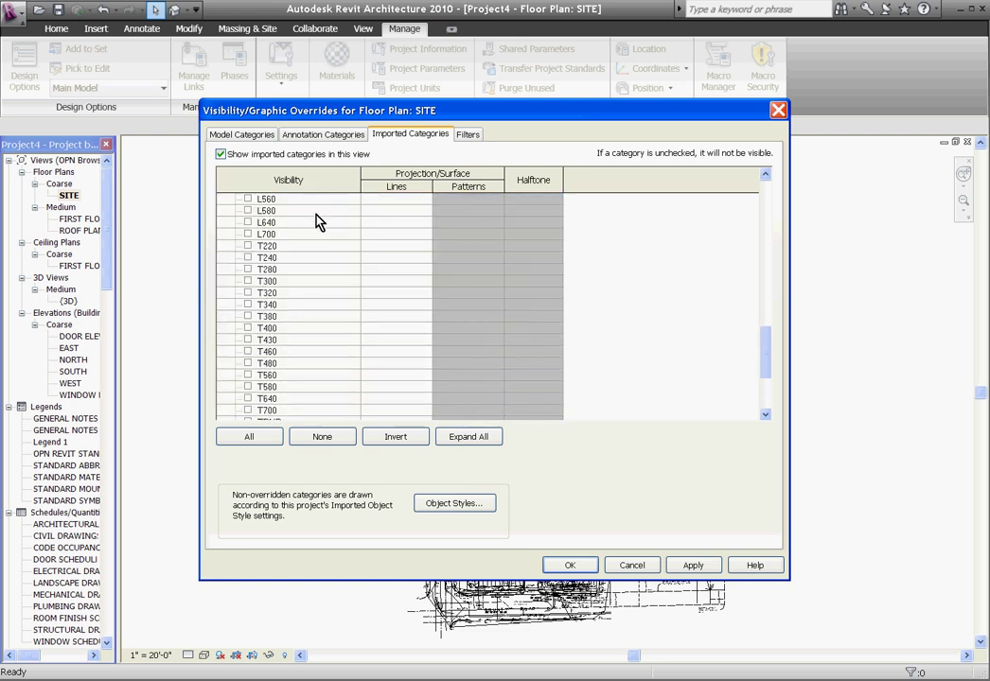
scroll(303, 236, "up", 1)
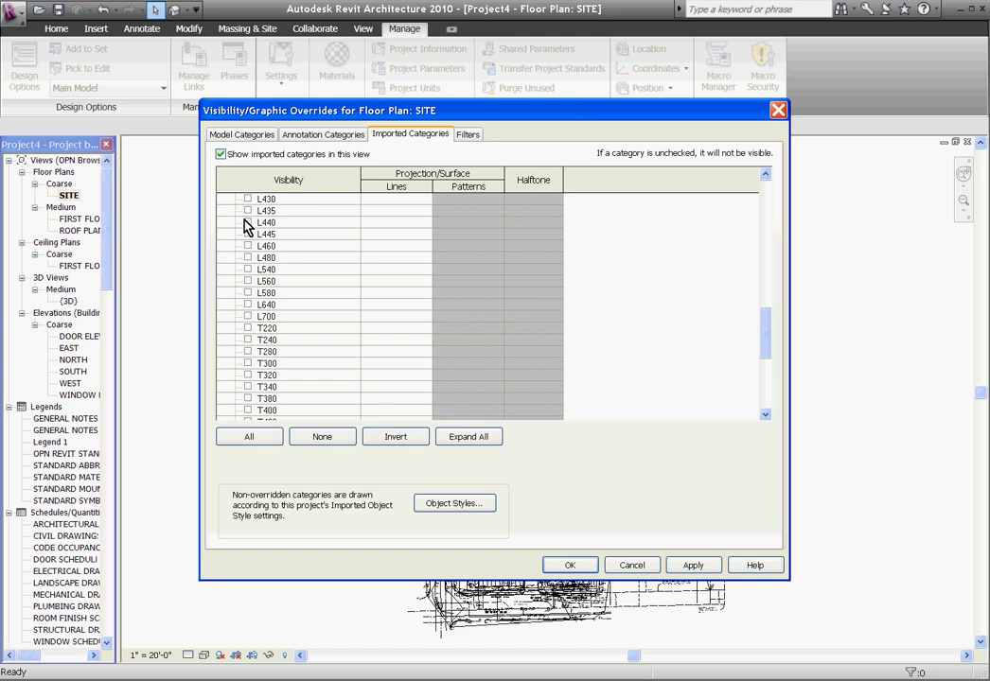
left_click(247, 210)
left_click(248, 234)
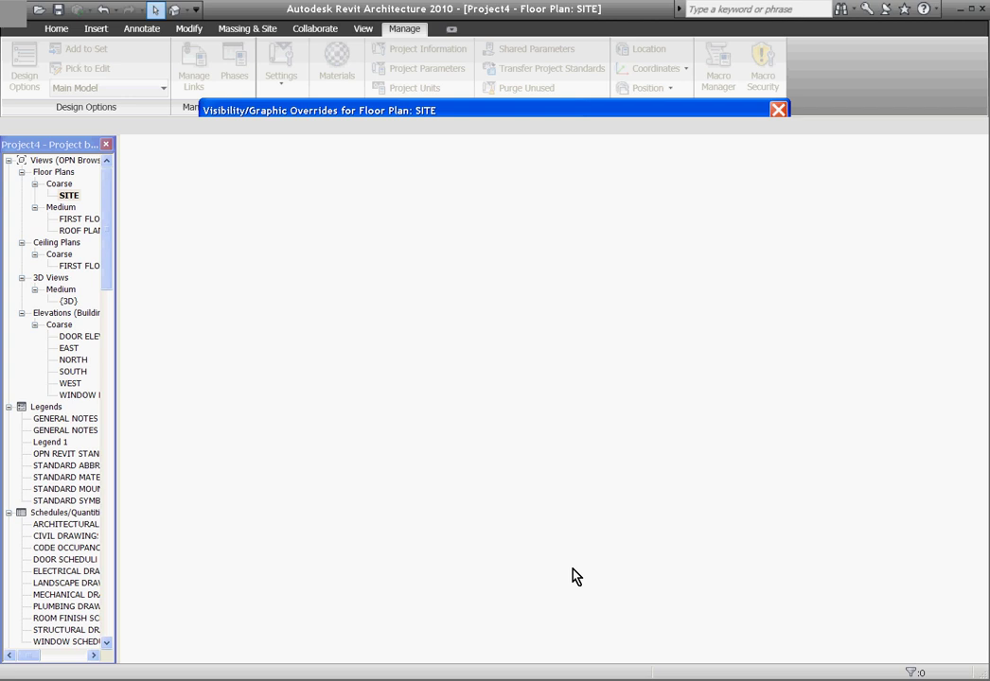
Start a subregion in the SITE plan and pick the survey's west curb lines and both curb arcs at the west opening as boundary.
scroll(492, 383, "up", 4)
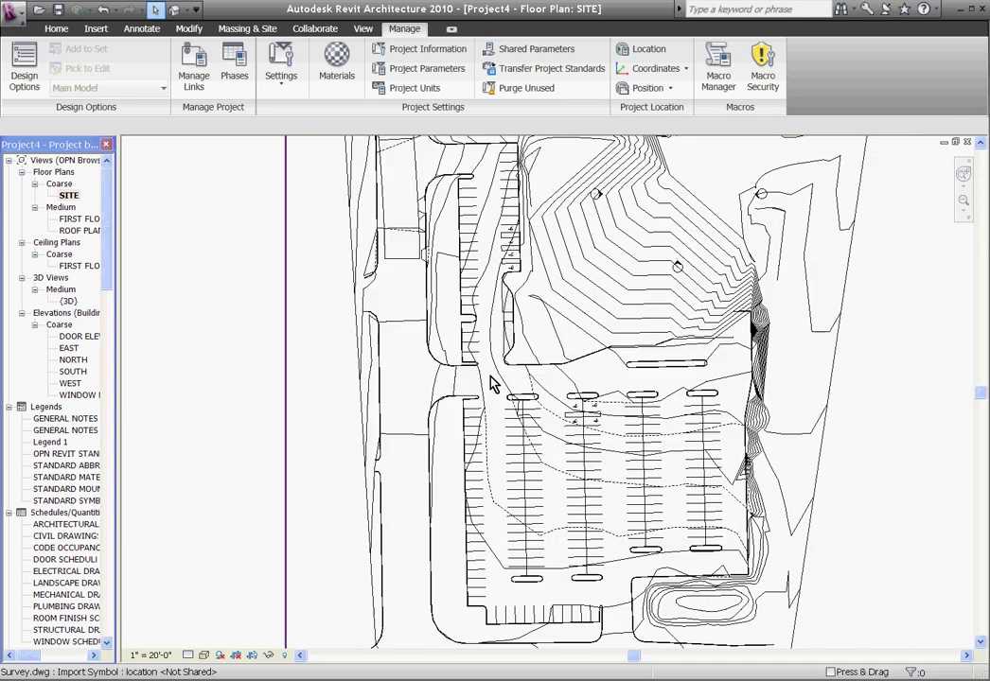
scroll(492, 383, "down", 2)
scroll(421, 466, "up", 2)
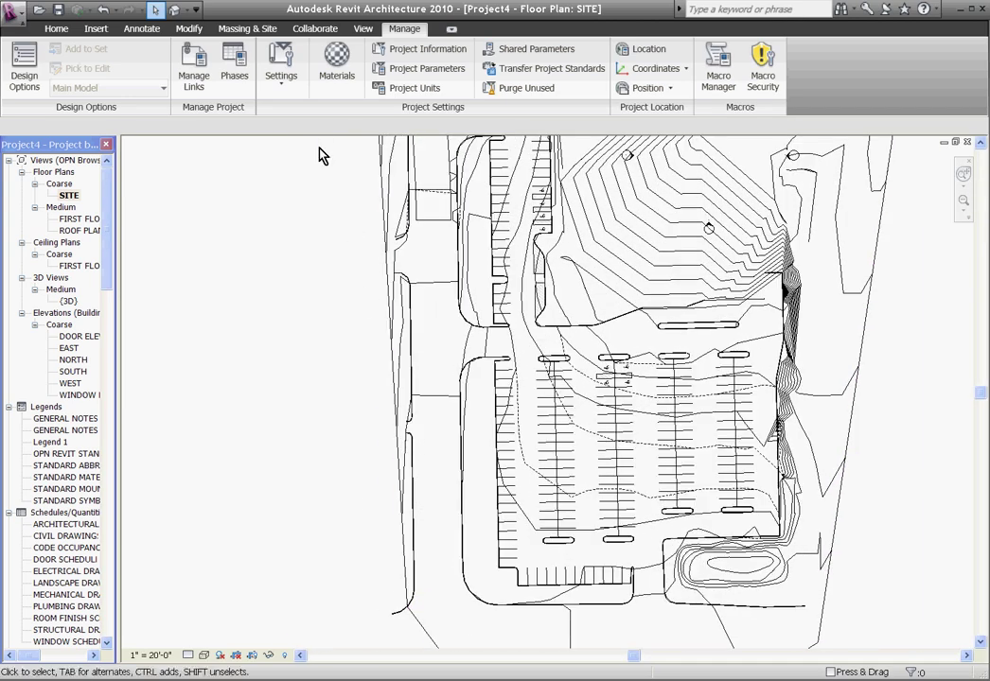
left_click(253, 33)
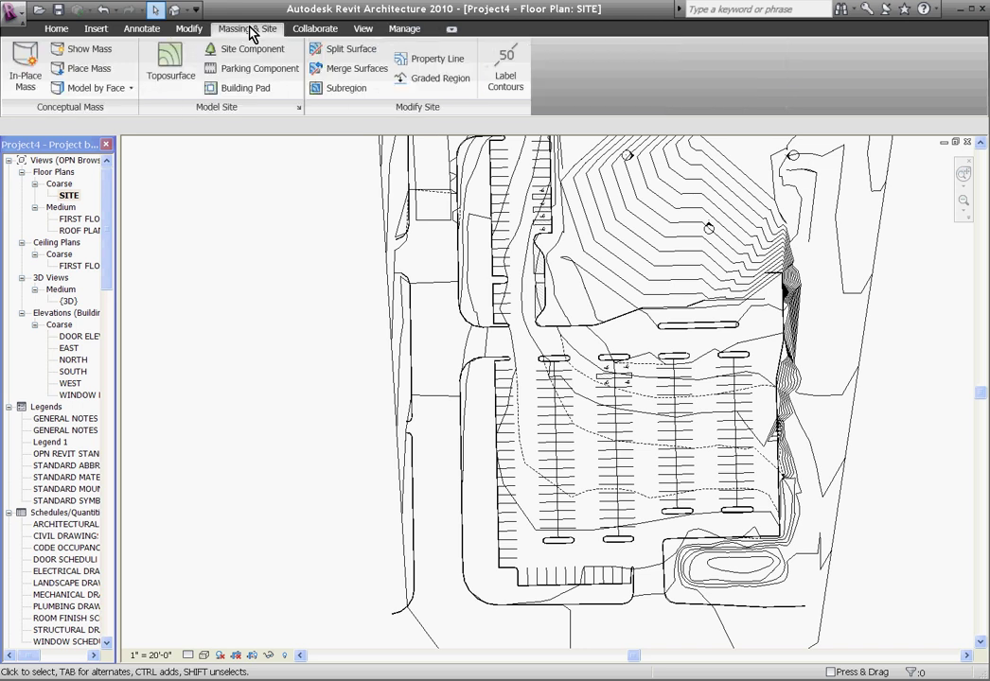
left_click(338, 92)
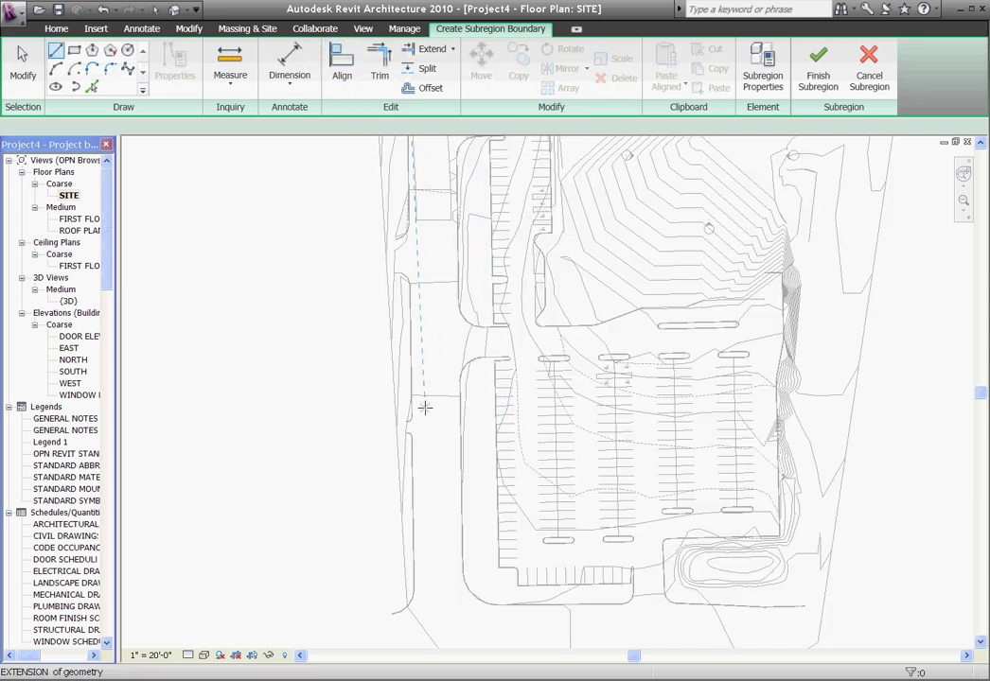
left_click(92, 87)
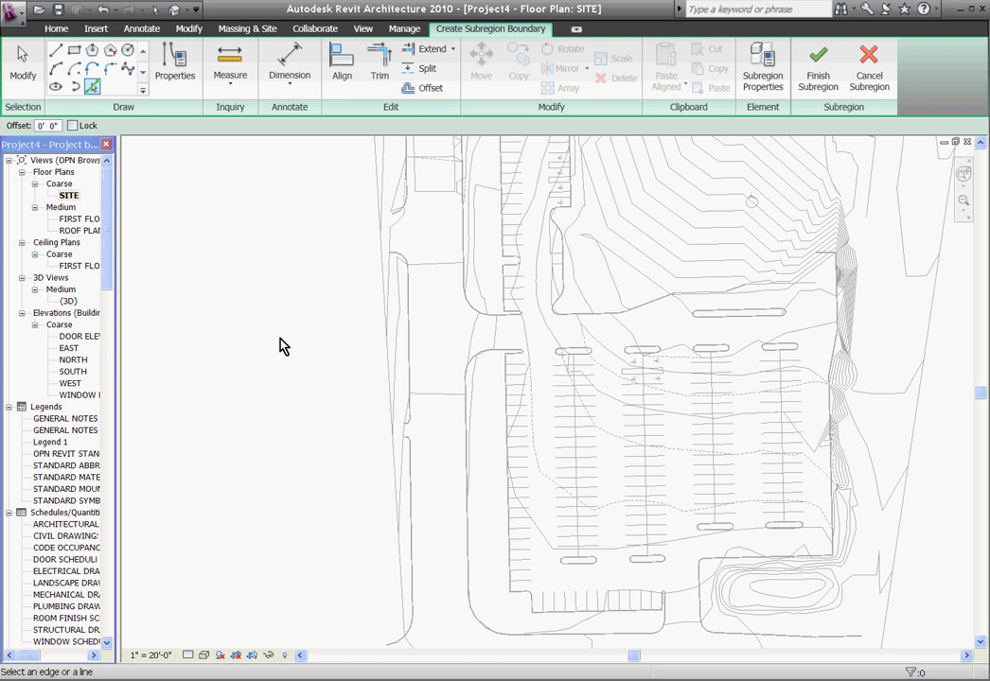
scroll(406, 469, "up", 5)
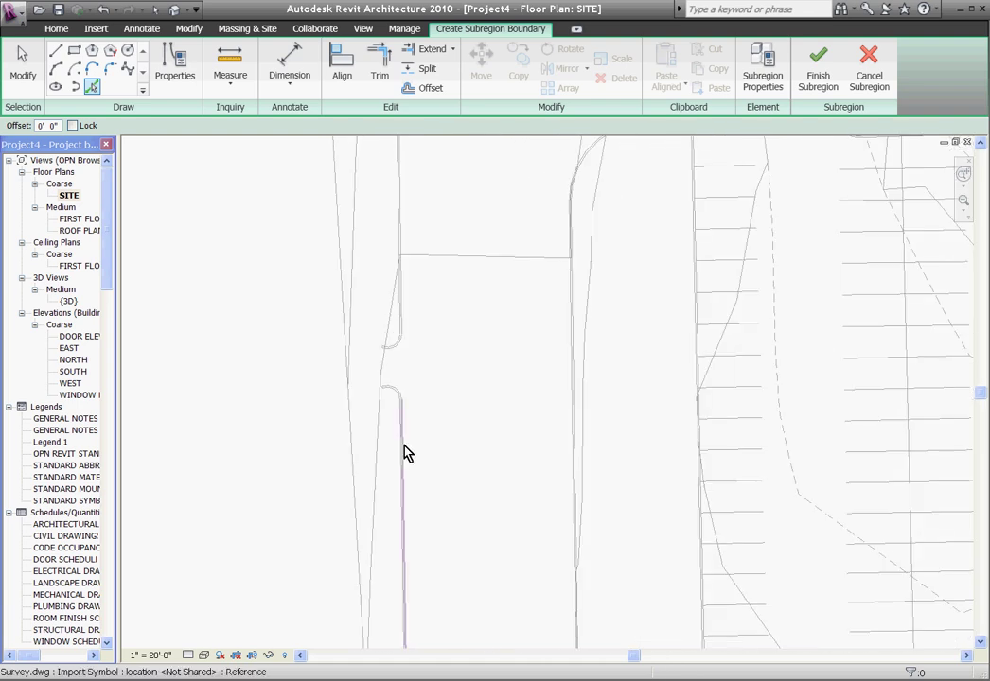
left_click(407, 454)
scroll(393, 395, "up", 2)
left_click(402, 389)
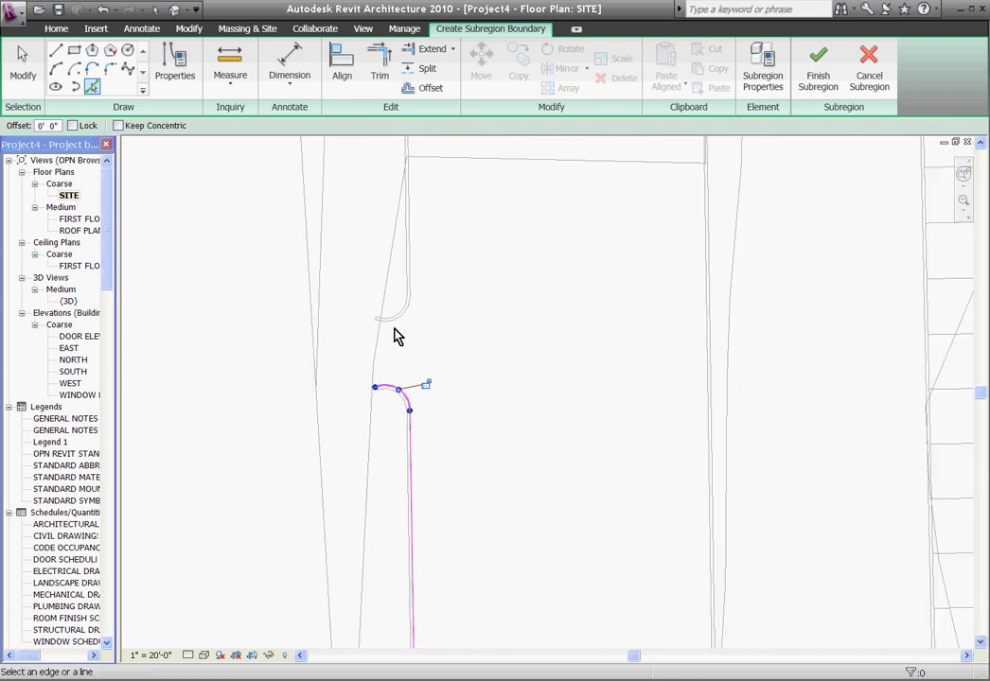
left_click(399, 322)
left_click(411, 287)
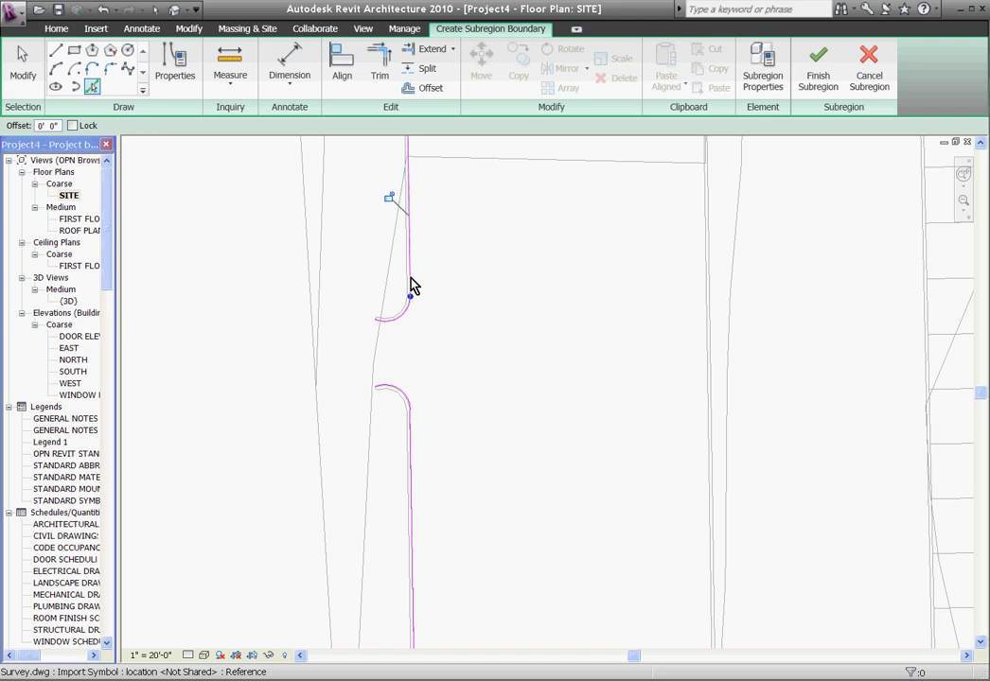
Add the drive's east curb line and its curved southeast corner to the subregion boundary by picking the survey lines.
left_click(702, 302)
scroll(641, 193, "down", 4)
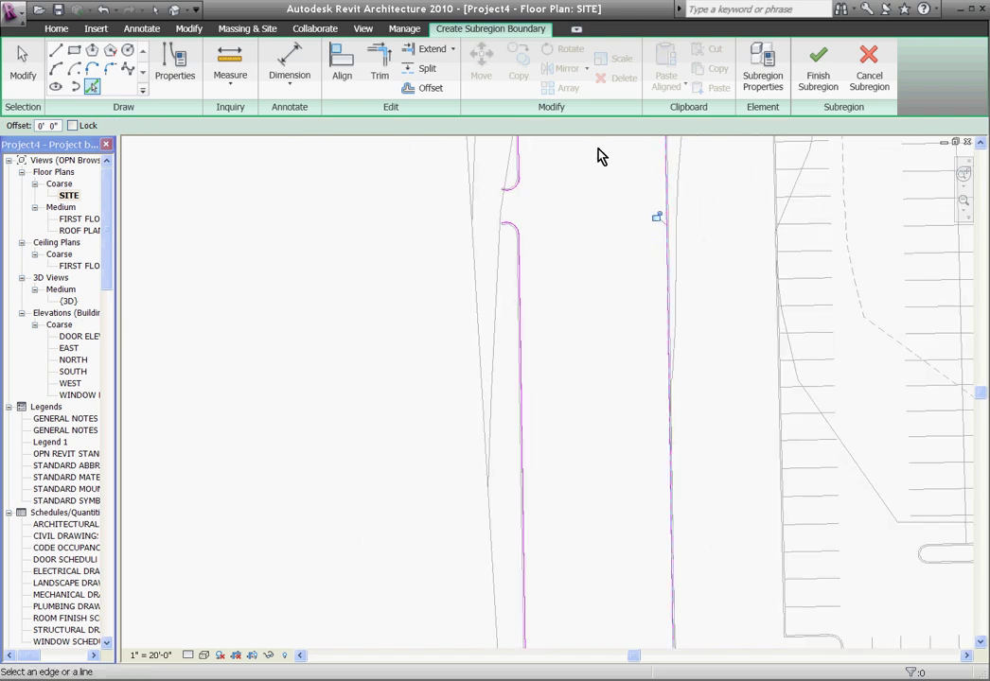
scroll(599, 157, "down", 2)
scroll(634, 423, "up", 2)
left_click(632, 421)
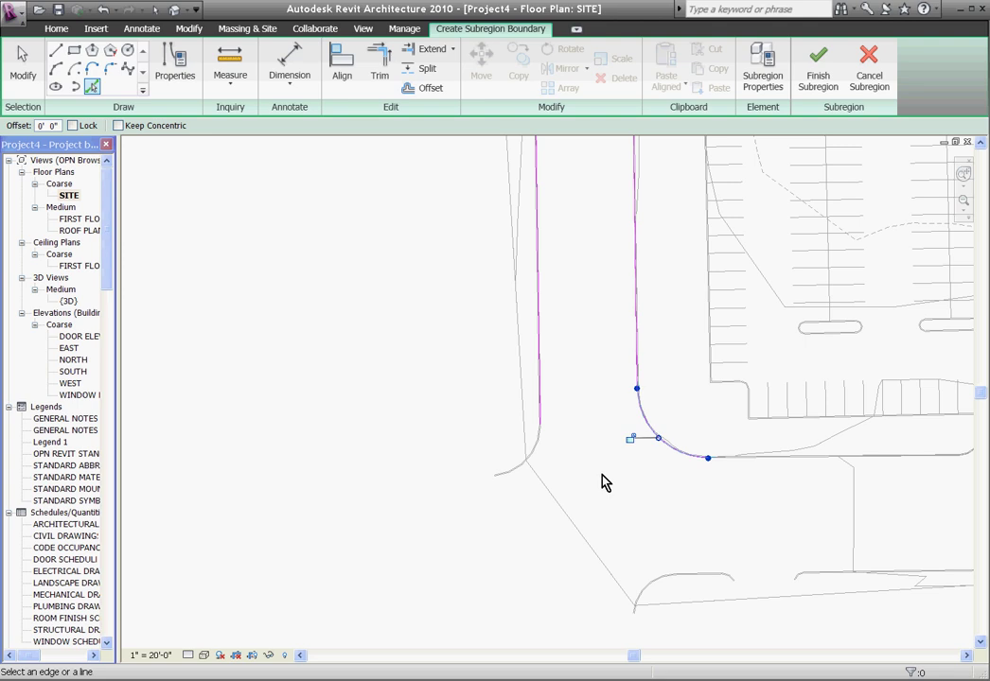
Close the drive's boundary with straight lines across the openings and its north and south ends, and finish the subregion.
key("l")
key("i")
scroll(585, 475, "down", 2)
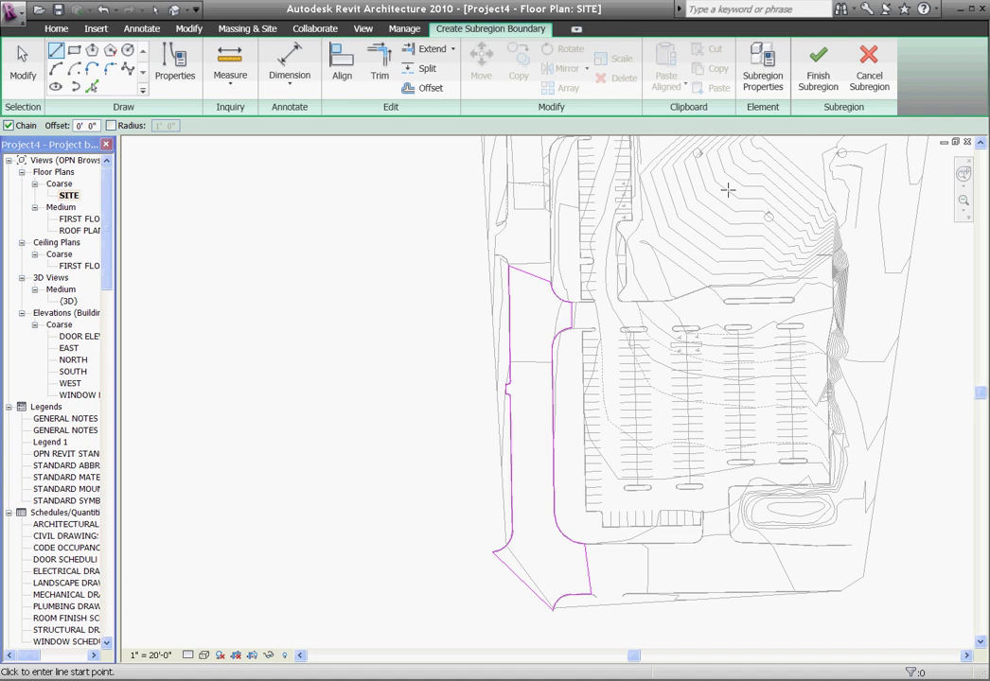
left_click(811, 92)
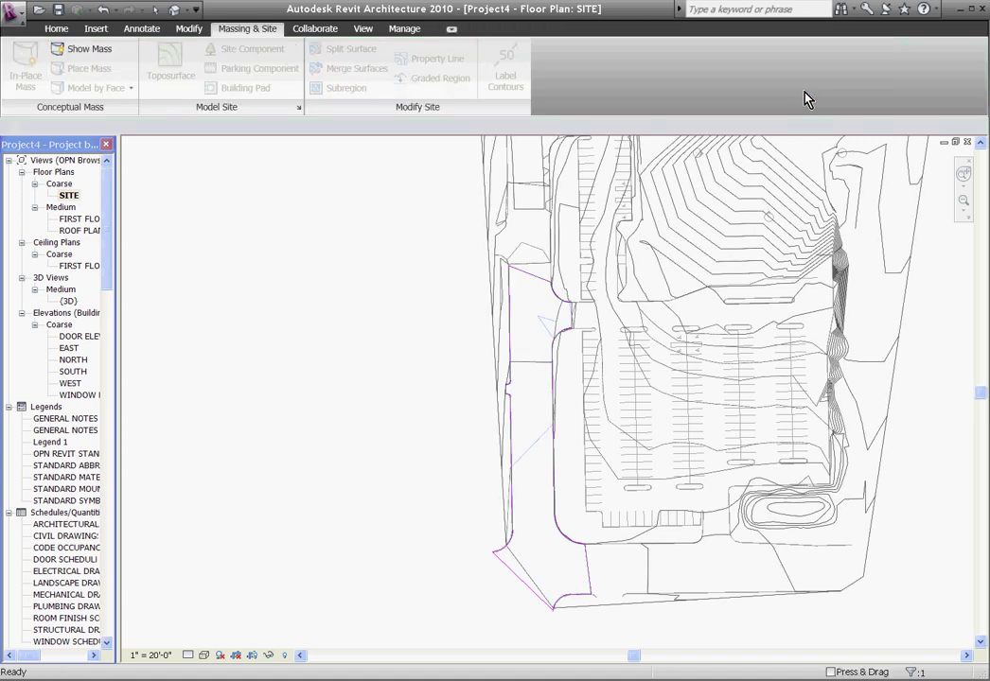
Examine the new drive subregion in plan and in the default 3D view, and return to the SITE plan.
scroll(518, 289, "up", 1)
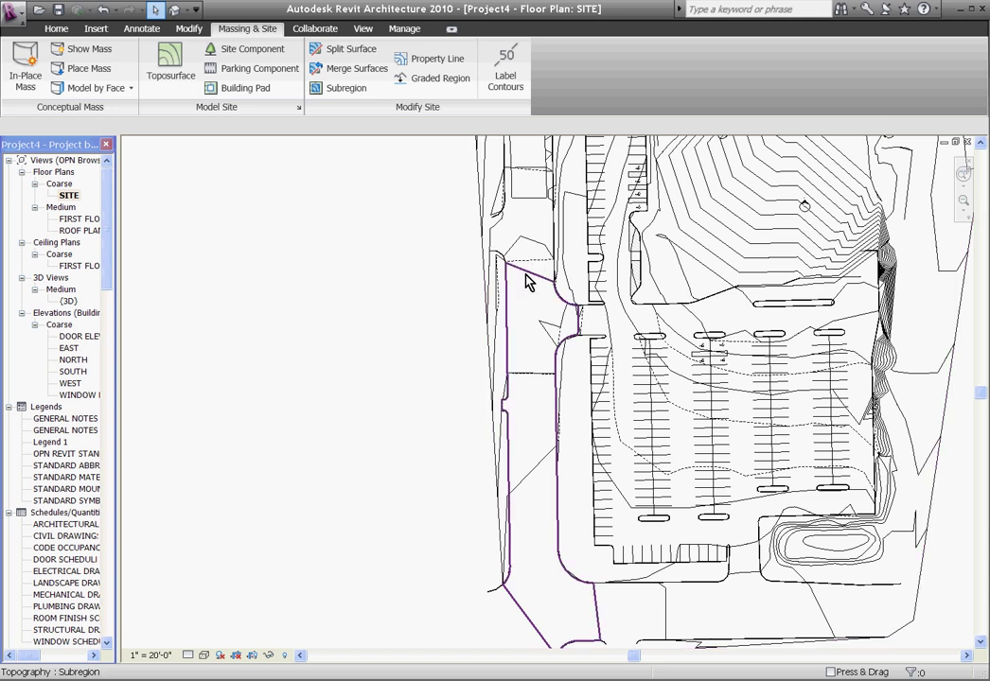
scroll(582, 311, "down", 1)
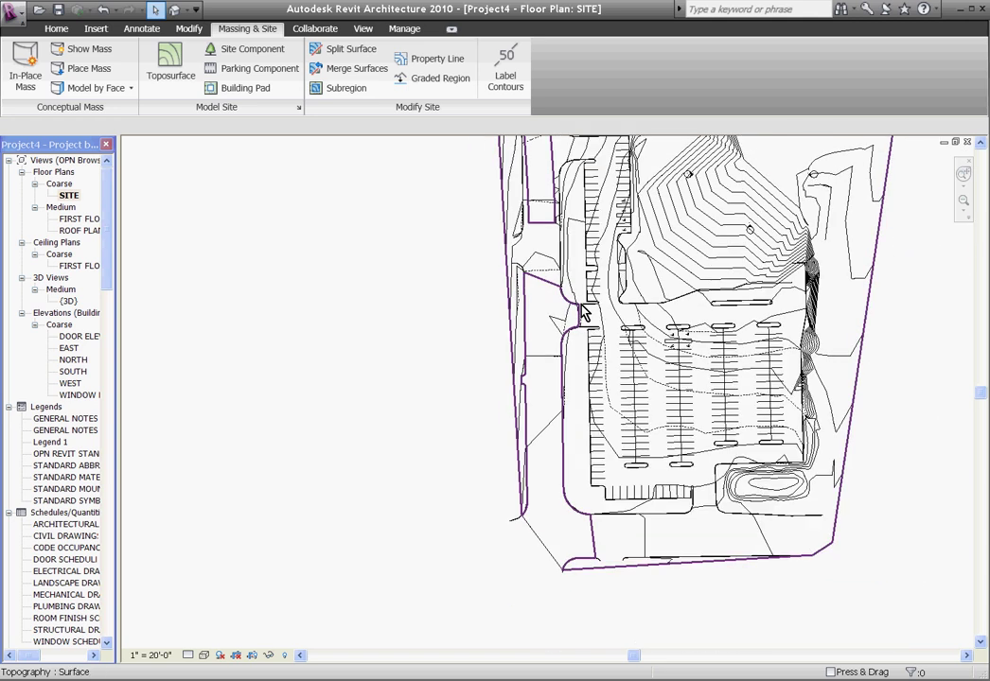
scroll(568, 322, "up", 2)
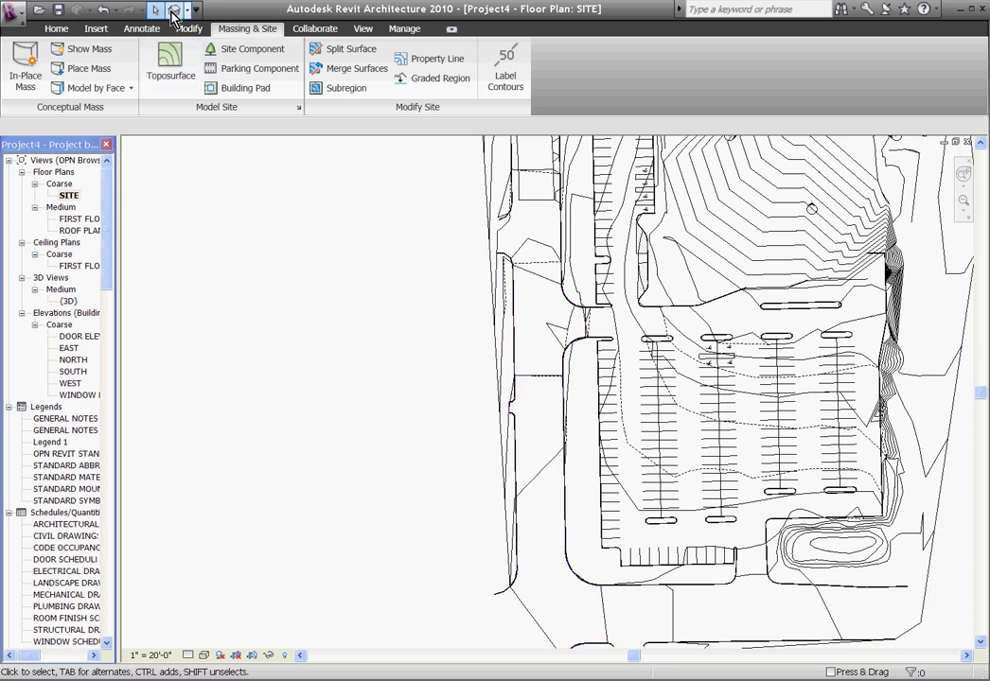
left_click(173, 14)
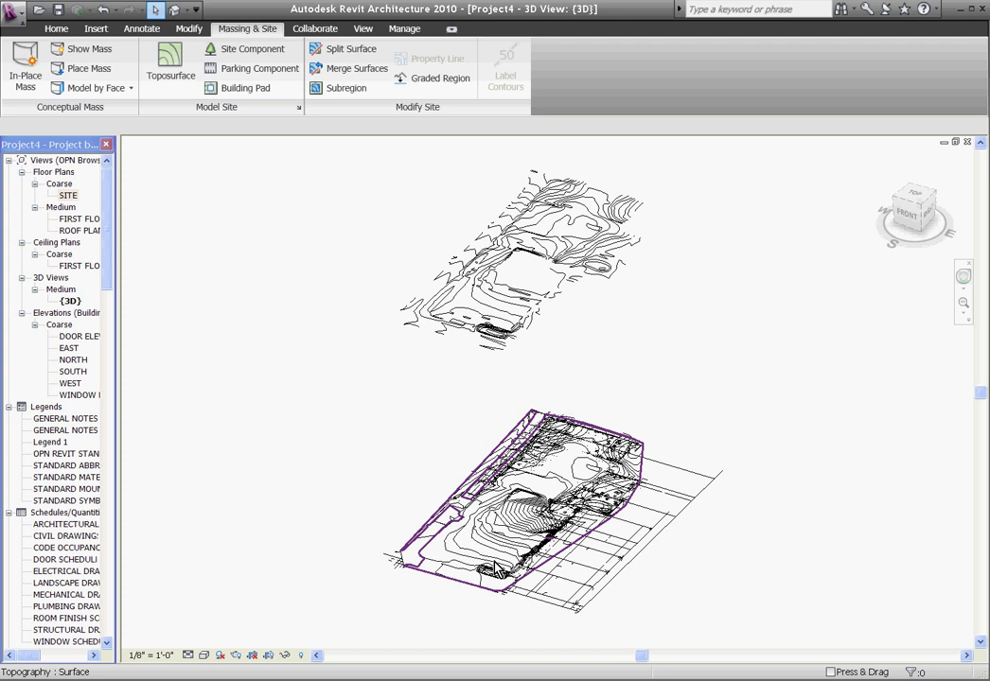
key("ctrl+Tab")
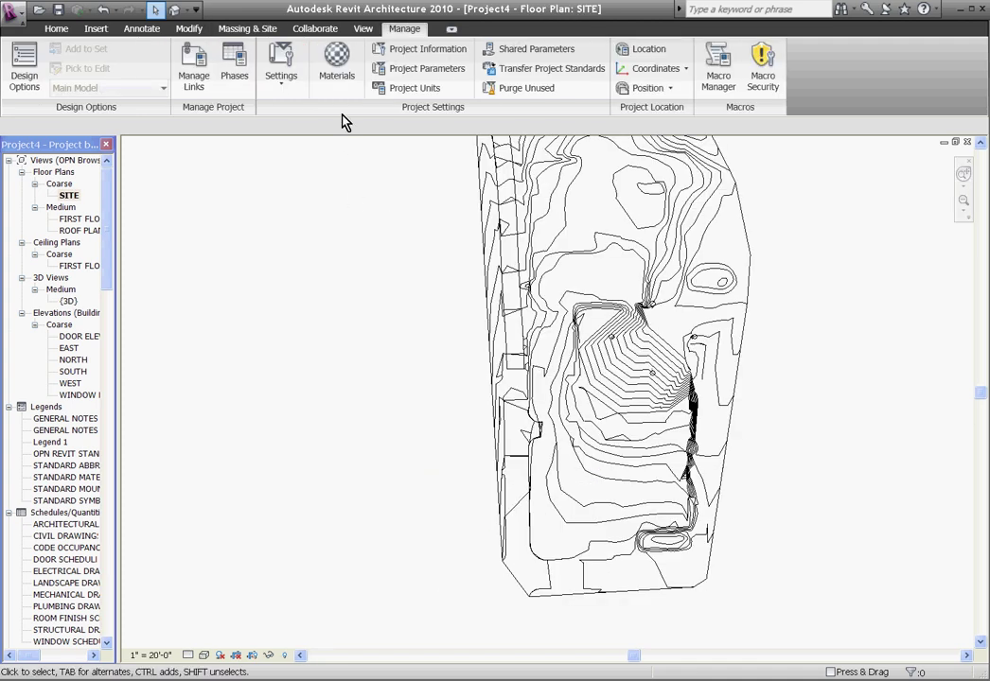
Create a rectangular building pad about 280' by 212' on the southern part of the toposurface, below the steep contours.
left_click(266, 31)
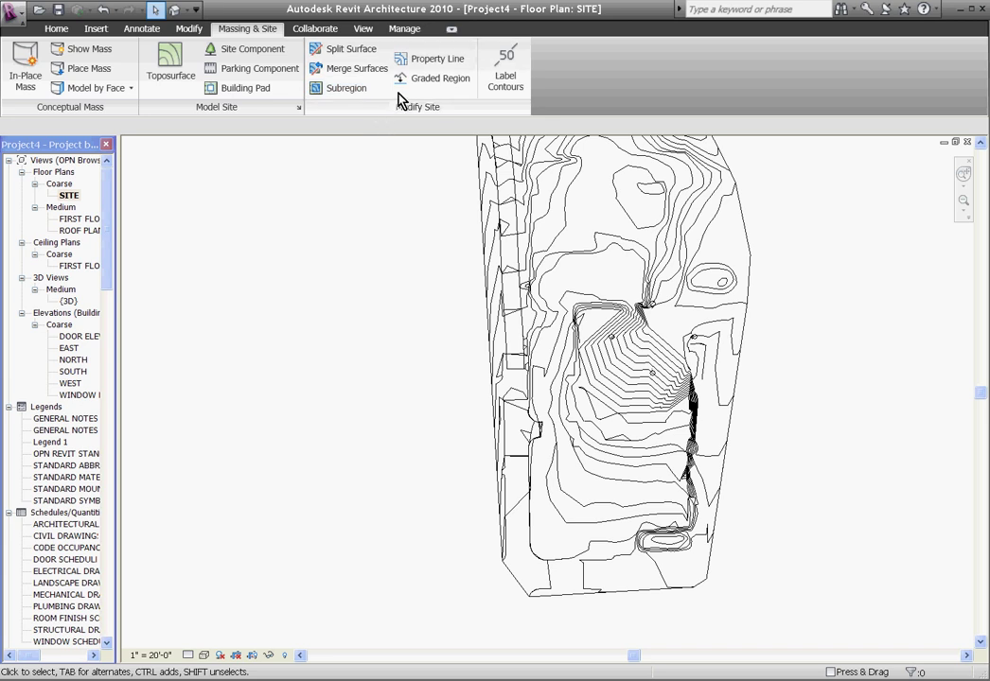
left_click(254, 89)
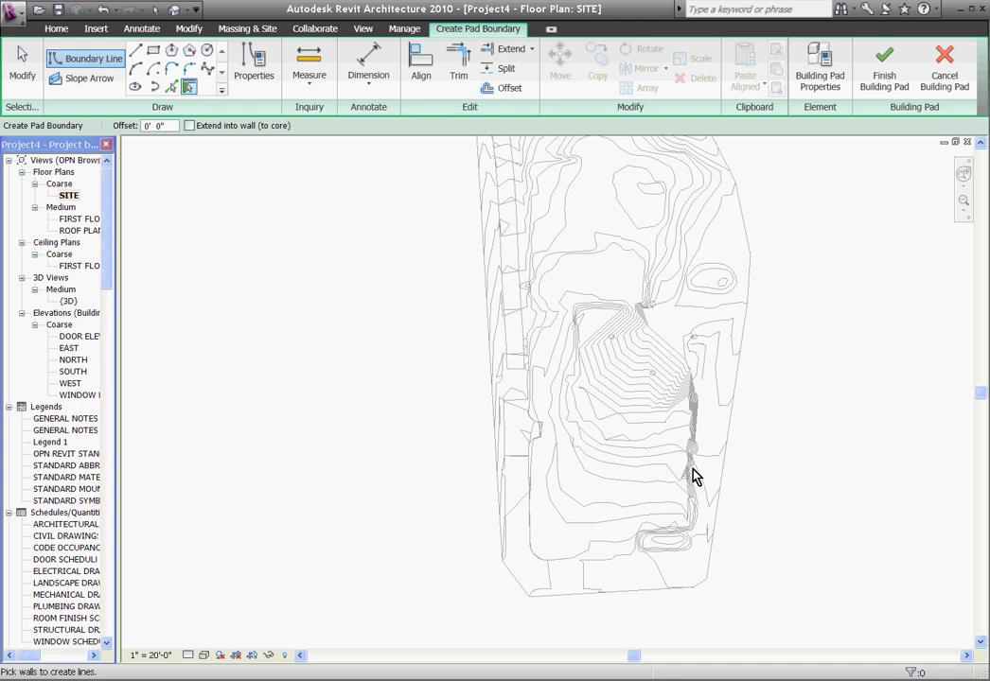
scroll(685, 478, "up", 2)
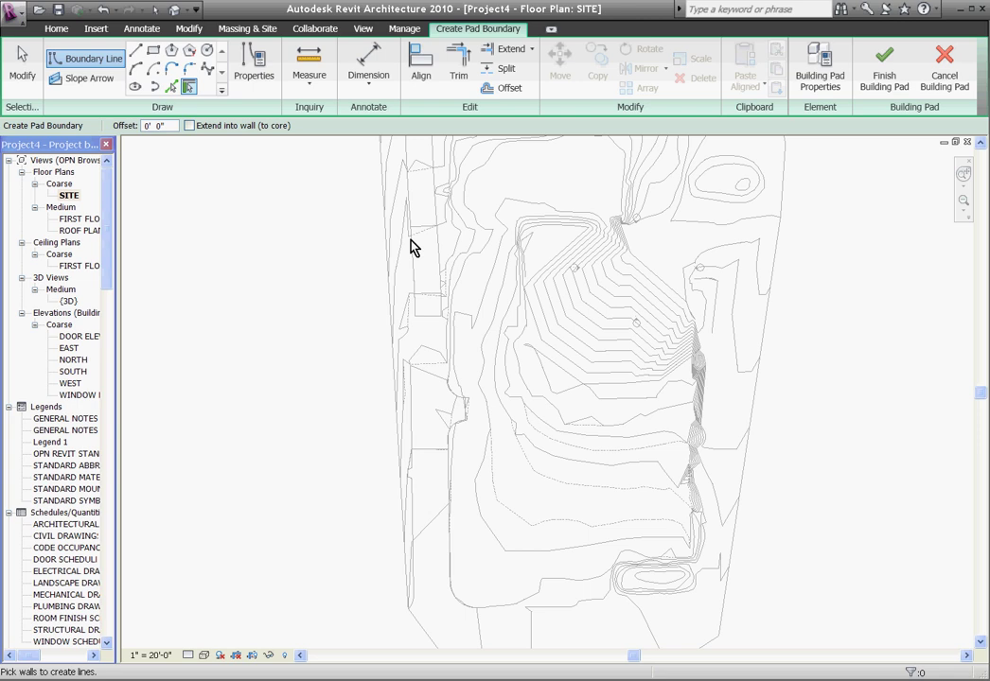
scroll(397, 255, "down", 1)
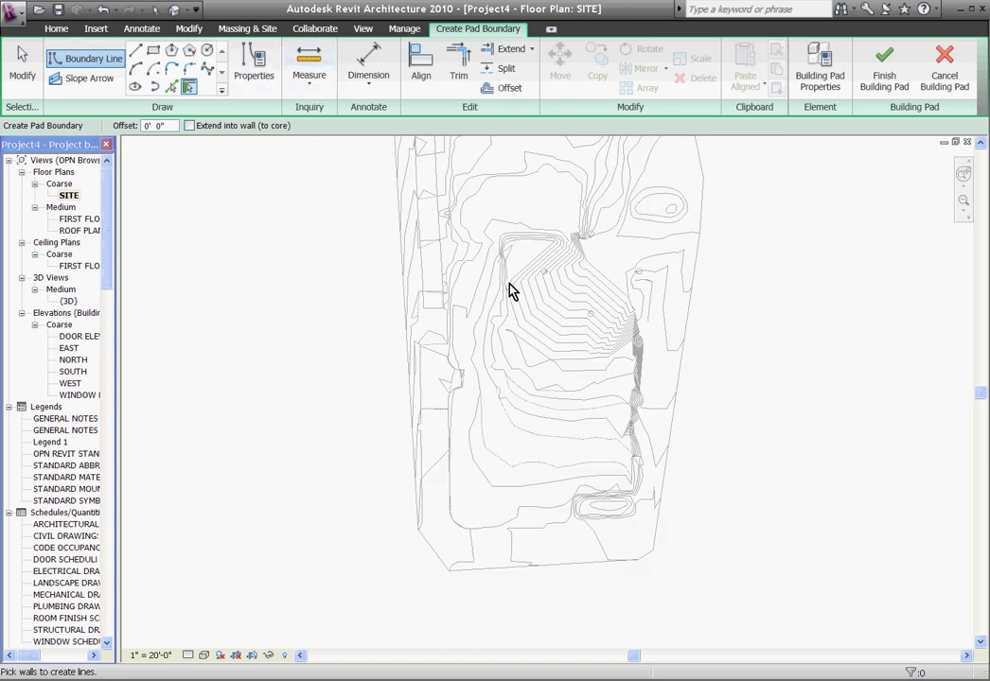
left_click(152, 49)
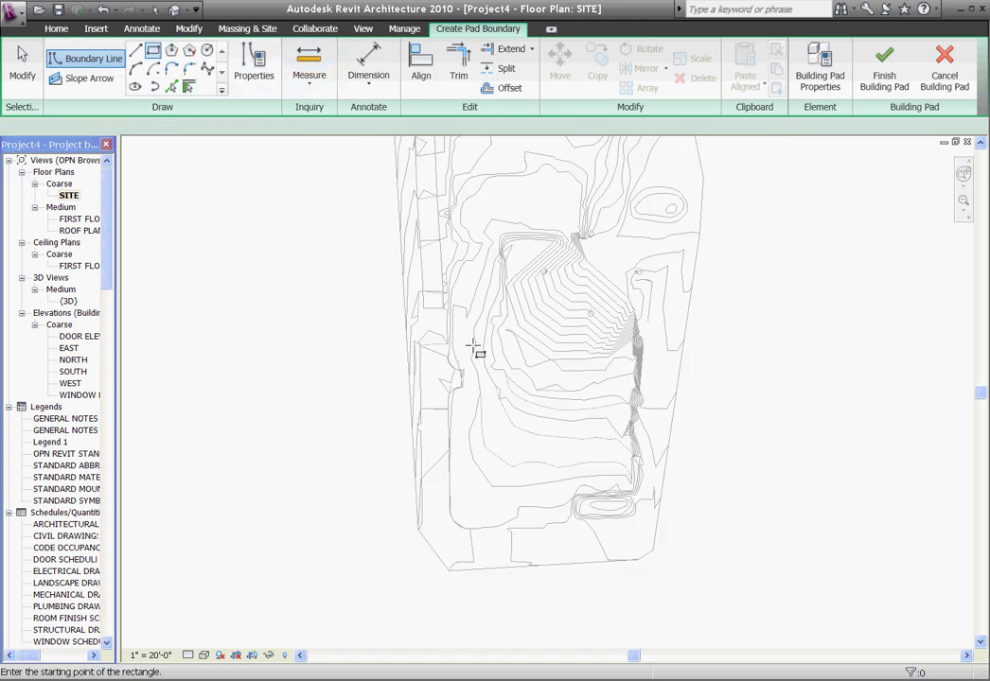
scroll(467, 390, "up", 1)
left_click(465, 366)
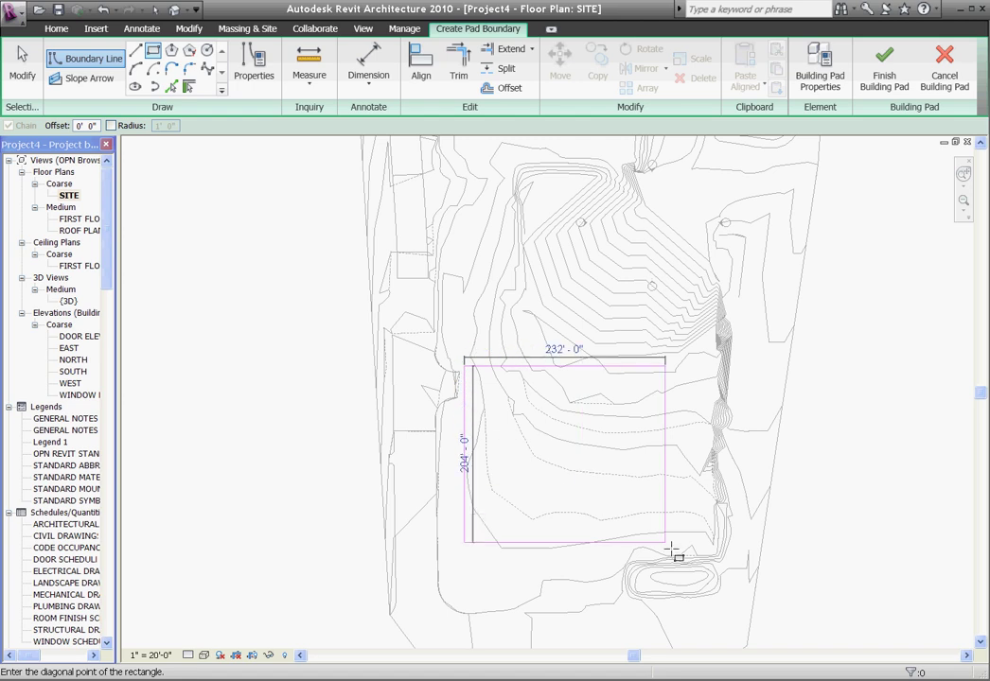
left_click(707, 548)
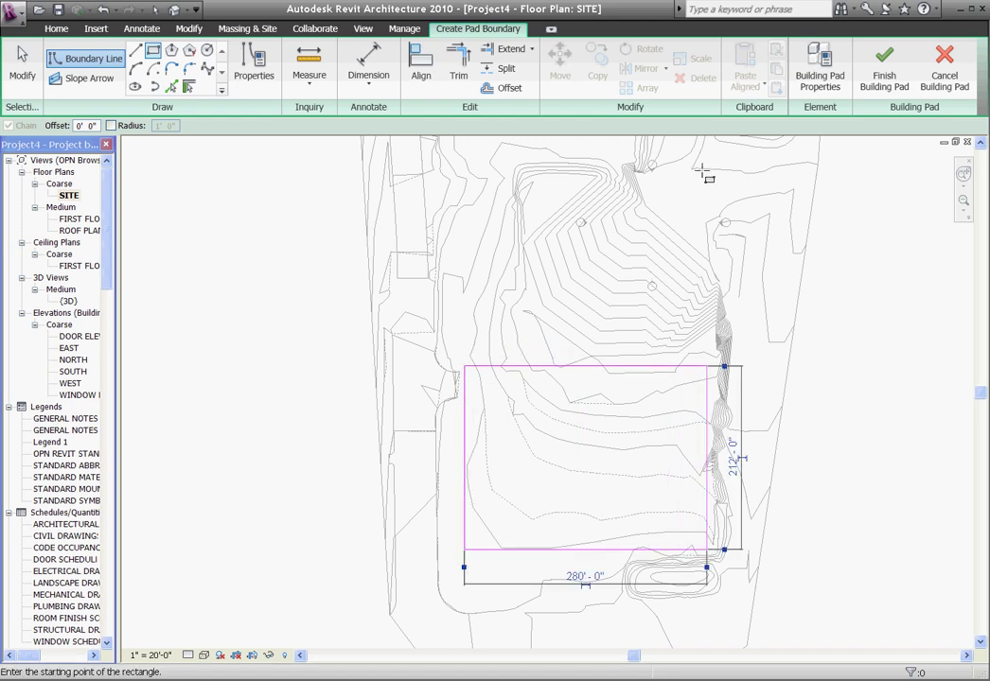
left_click(883, 77)
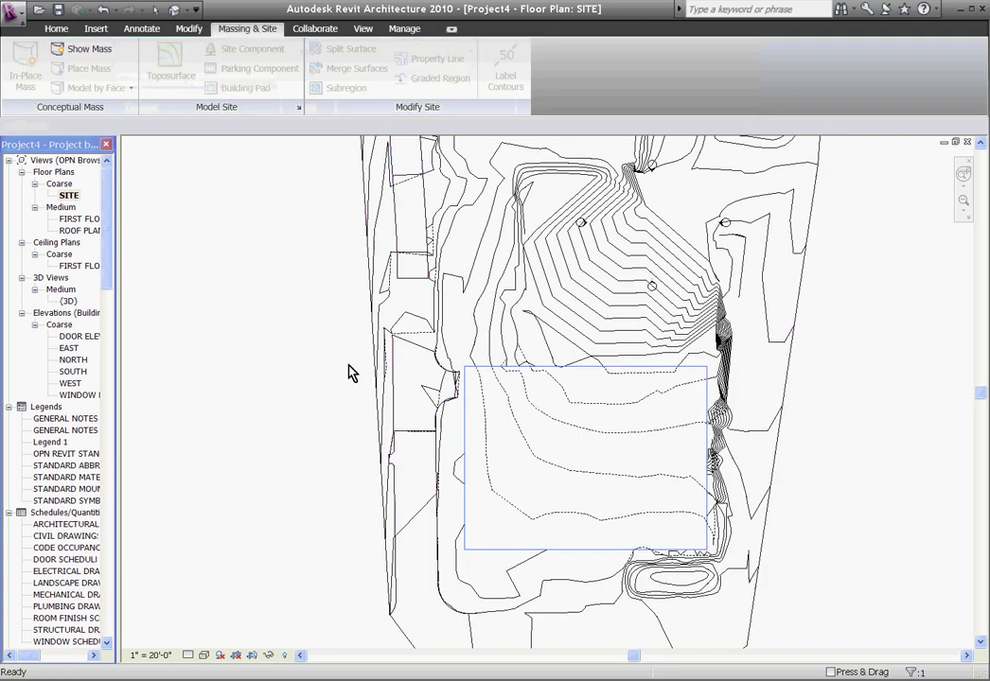
left_click(348, 365)
Draw a building section from west to east across the southern half of the pad and open its section view.
left_click(359, 28)
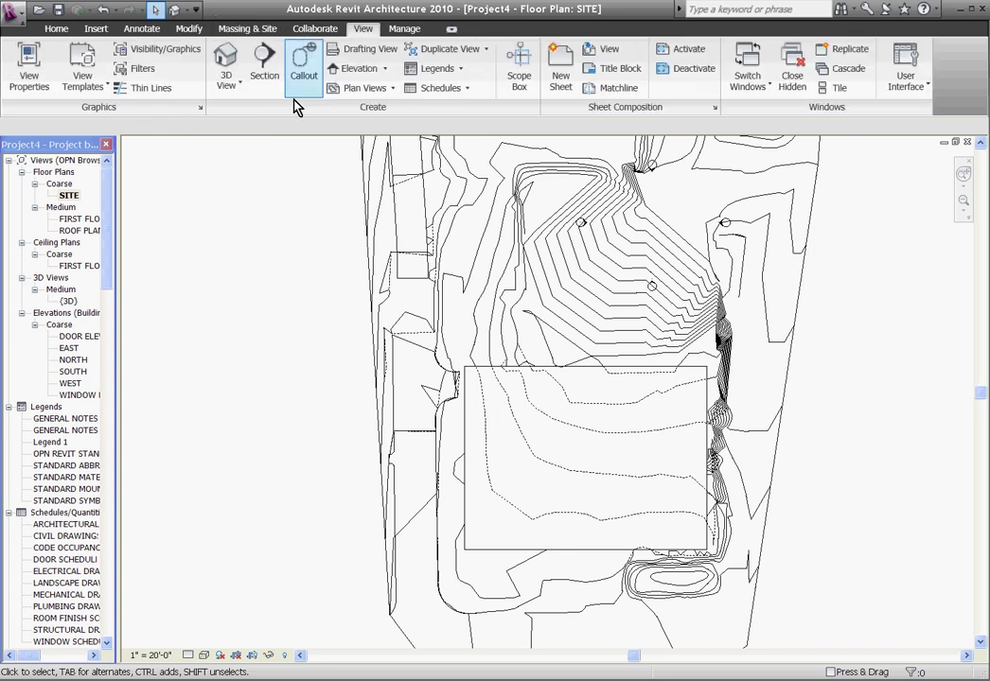
left_click(264, 67)
left_click(310, 470)
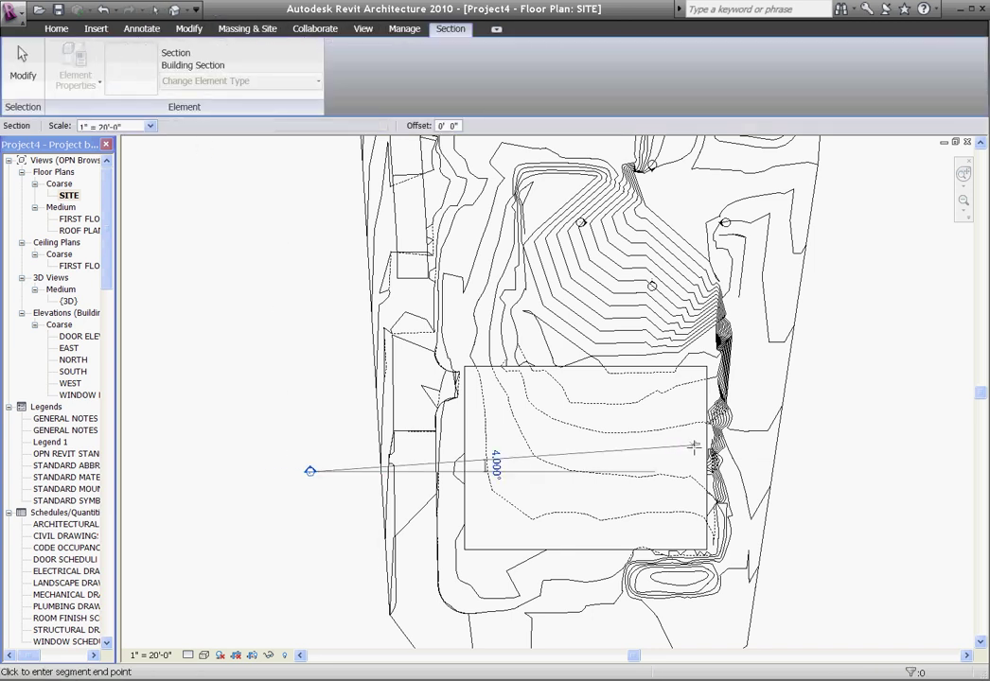
left_click(818, 489)
key("Escape")
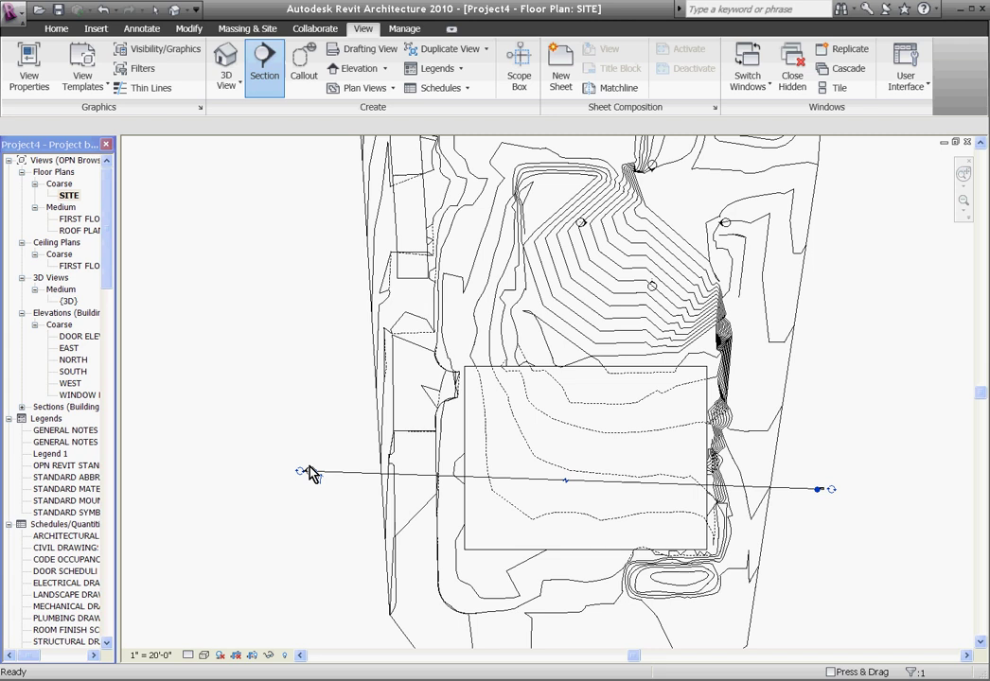
scroll(312, 473, "up", 2)
left_click(396, 484)
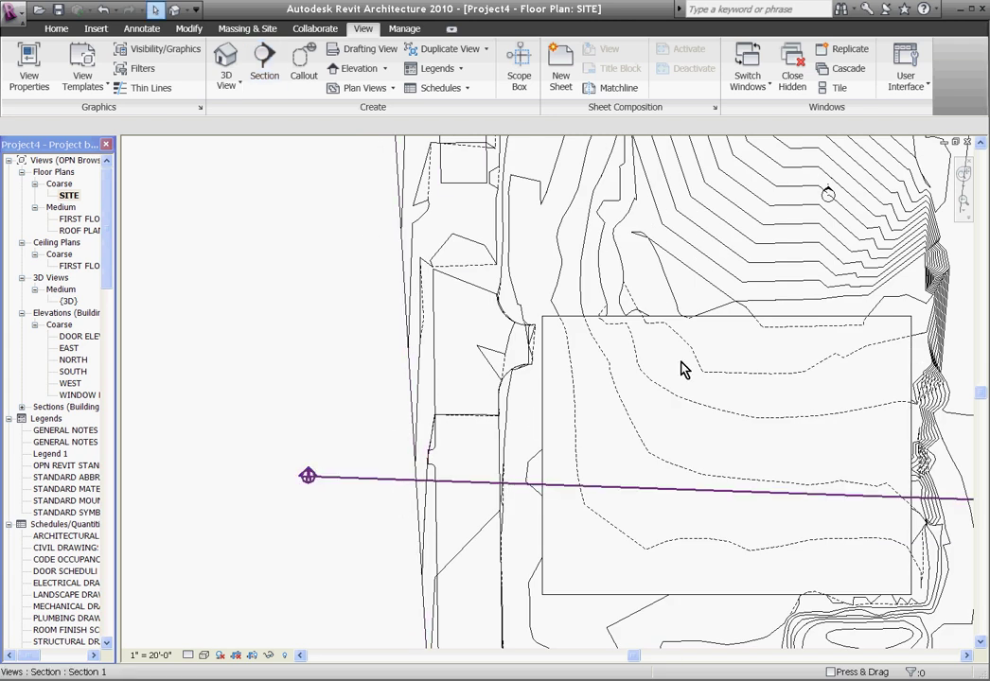
double_click(313, 473)
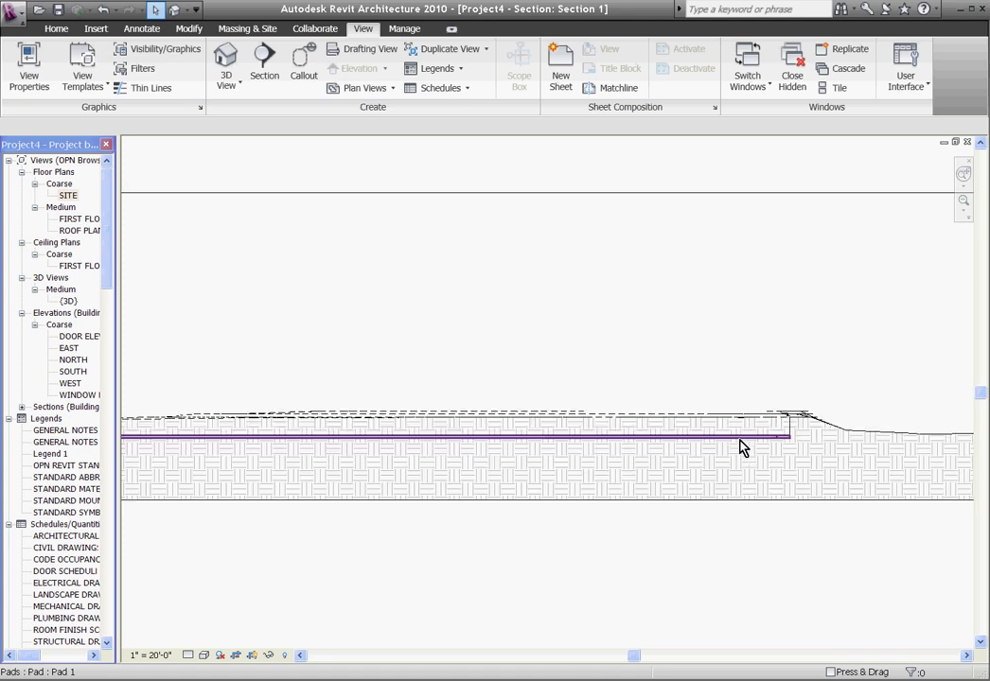
Select the pad near its east edge in the section and open its Height Offset From Level for editing in the instance properties.
scroll(781, 447, "up", 3)
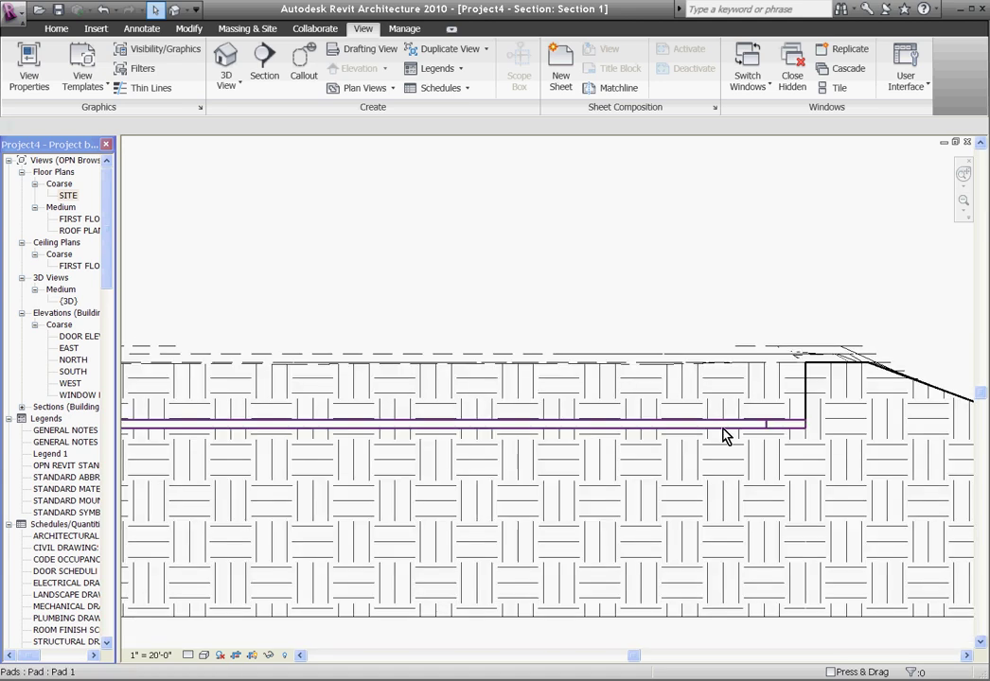
left_click(723, 427)
scroll(771, 445, "down", 4)
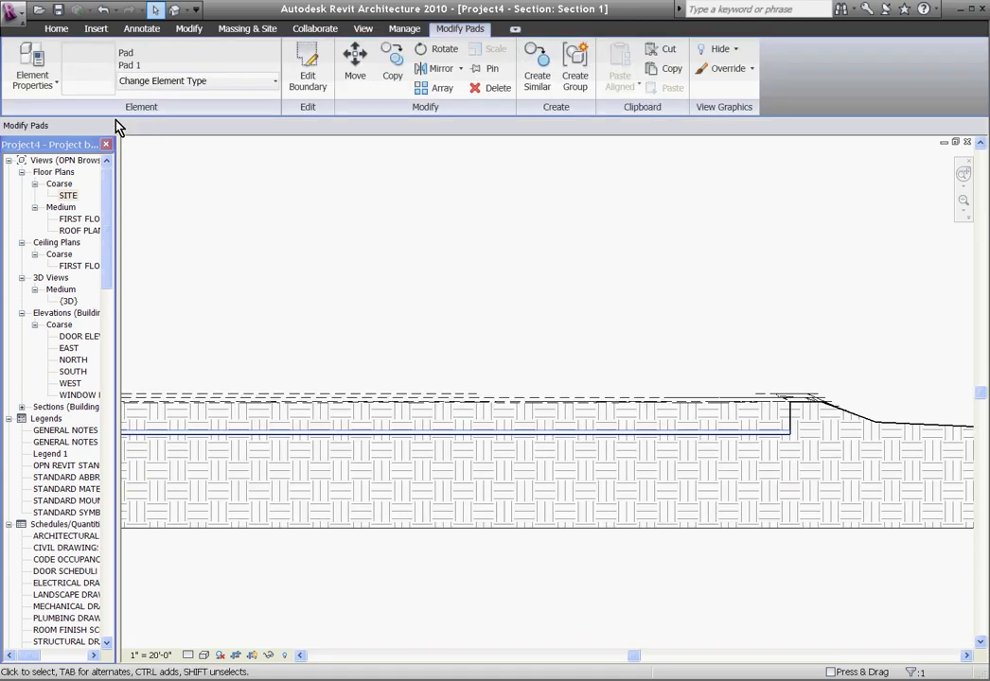
left_click(54, 91)
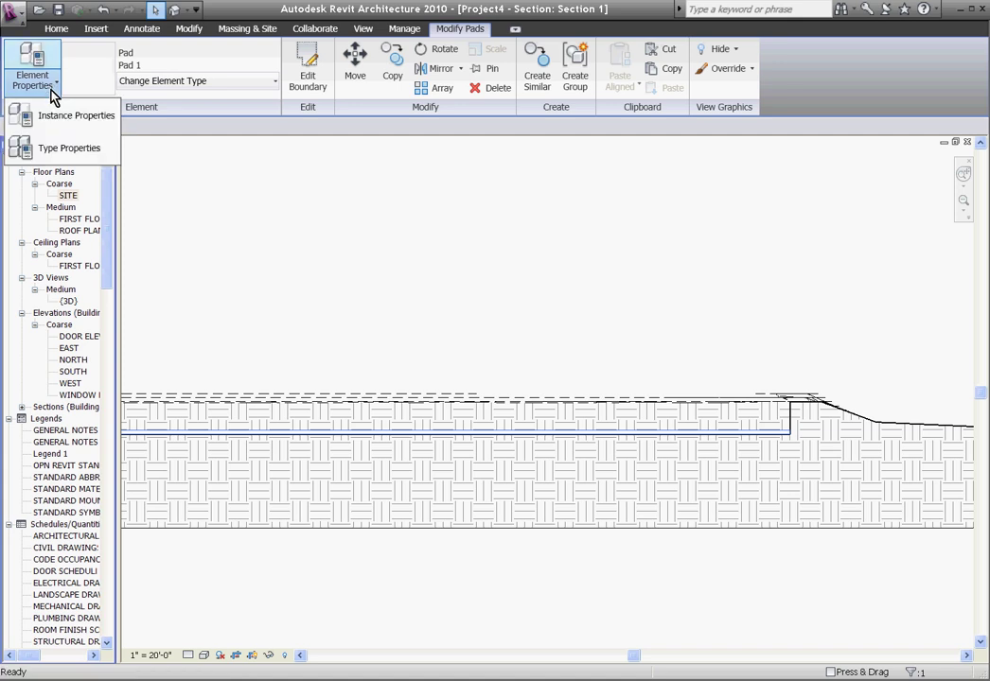
left_click(40, 114)
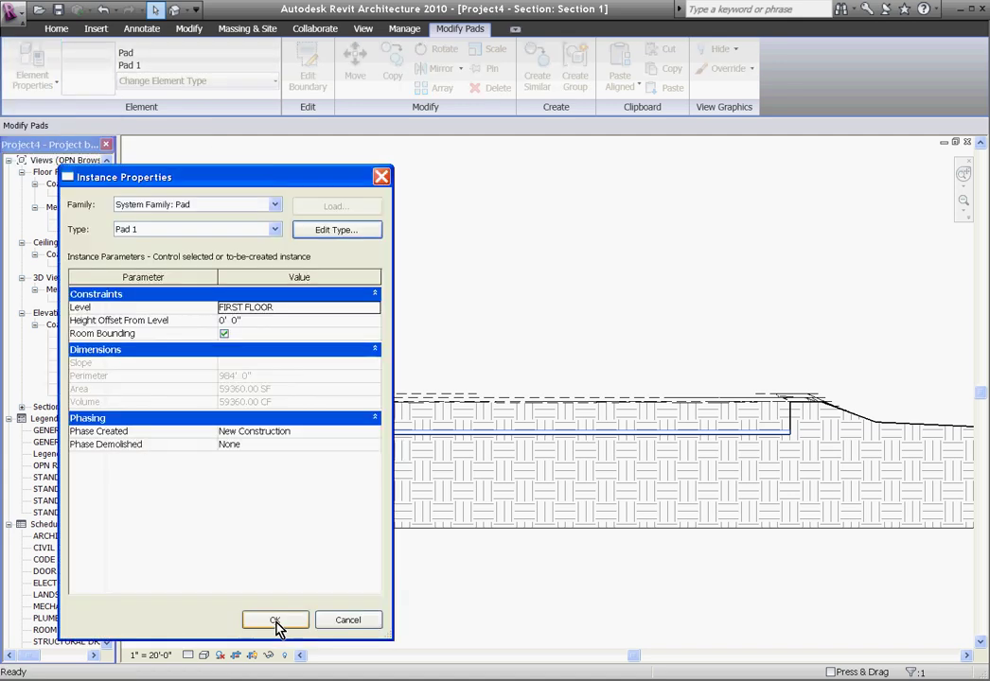
left_click(261, 322)
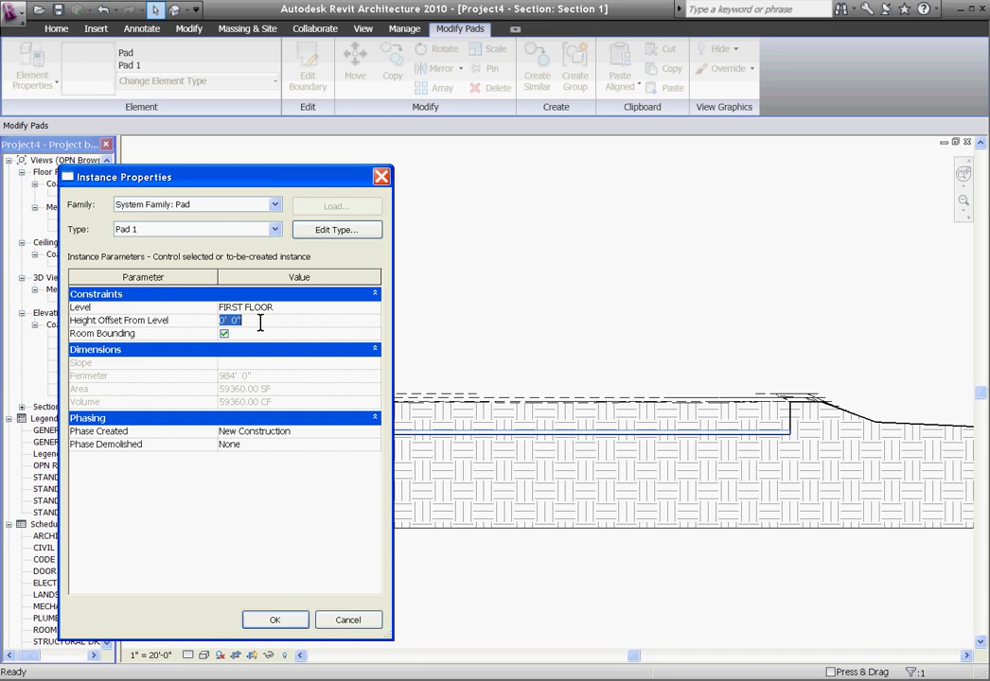